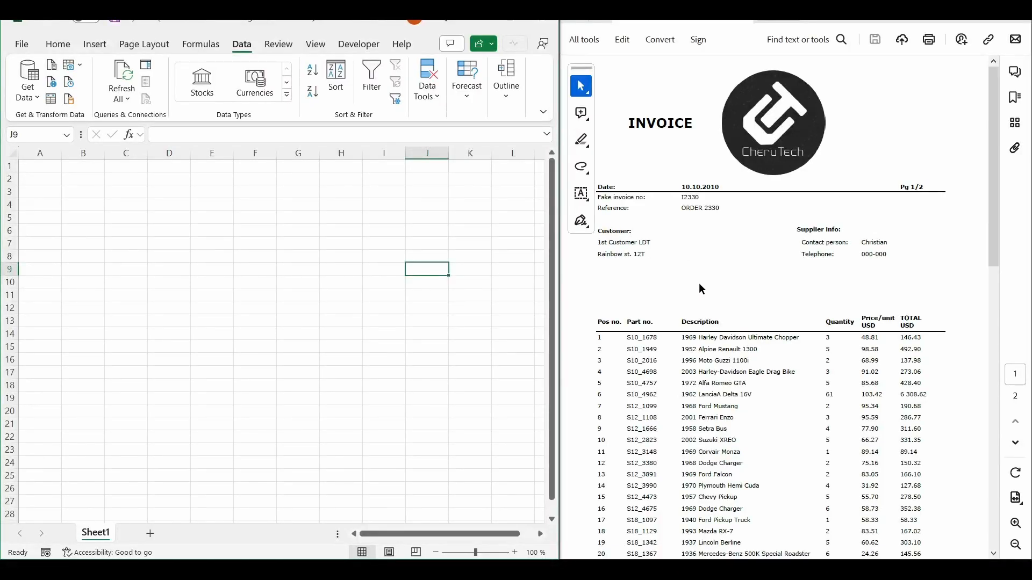
left_click_drag(626, 348, 879, 452)
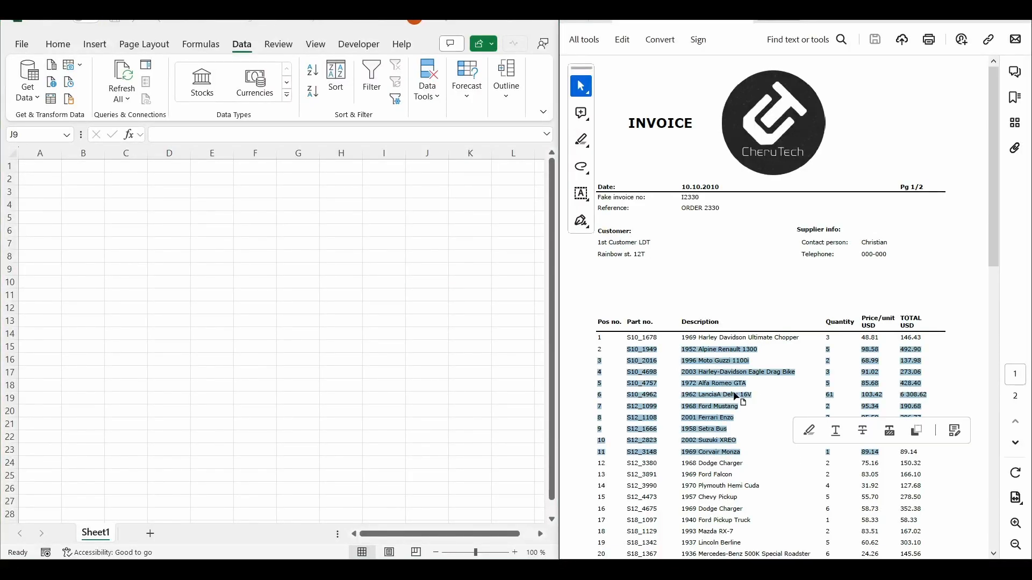
left_click(736, 396)
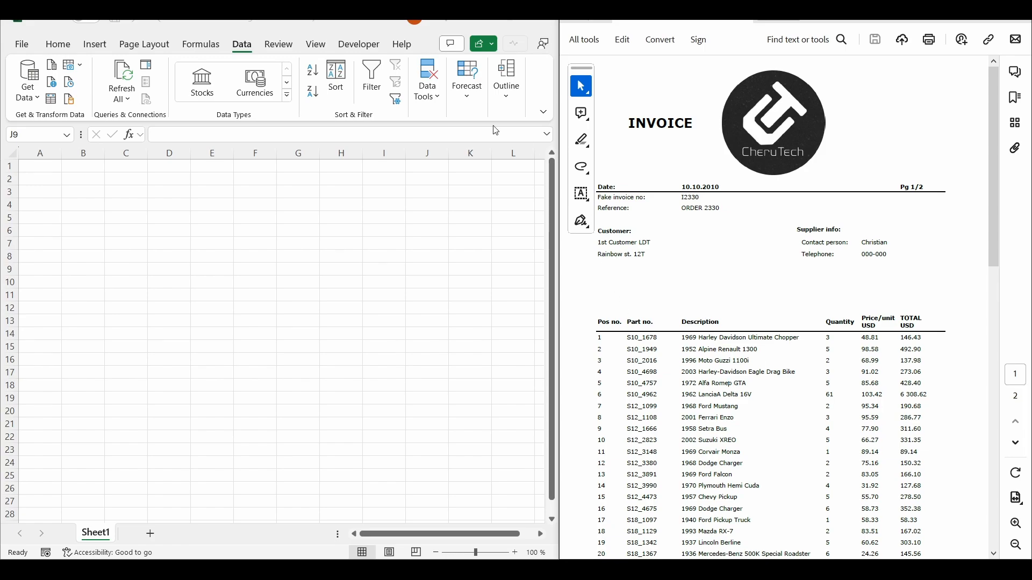
Import I2330.pdf from the Fake_invoices folder as a PDF data source and place its Navigator clear of the invoice
left_click(296, 23)
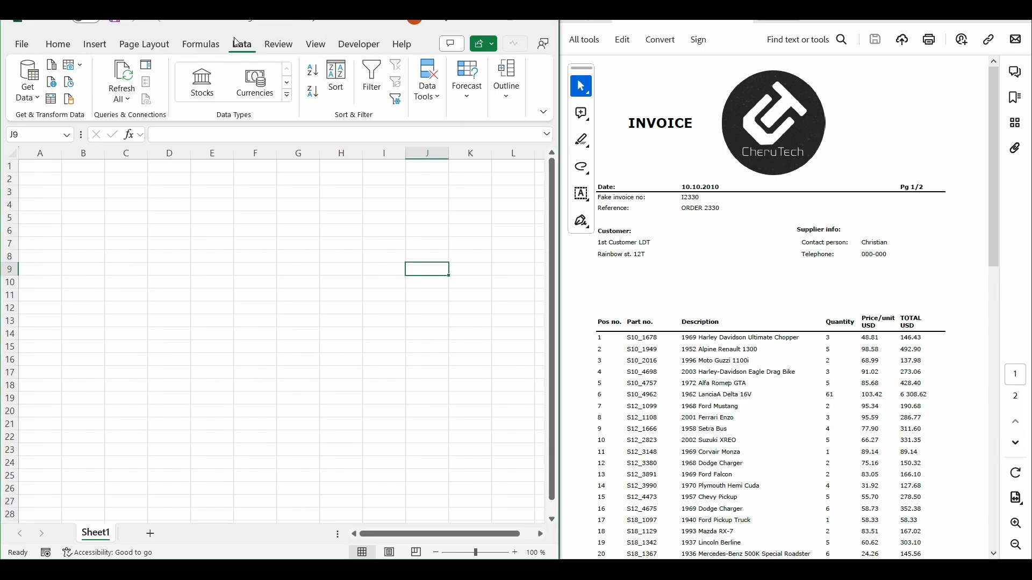
left_click(29, 102)
mouse_move(51, 124)
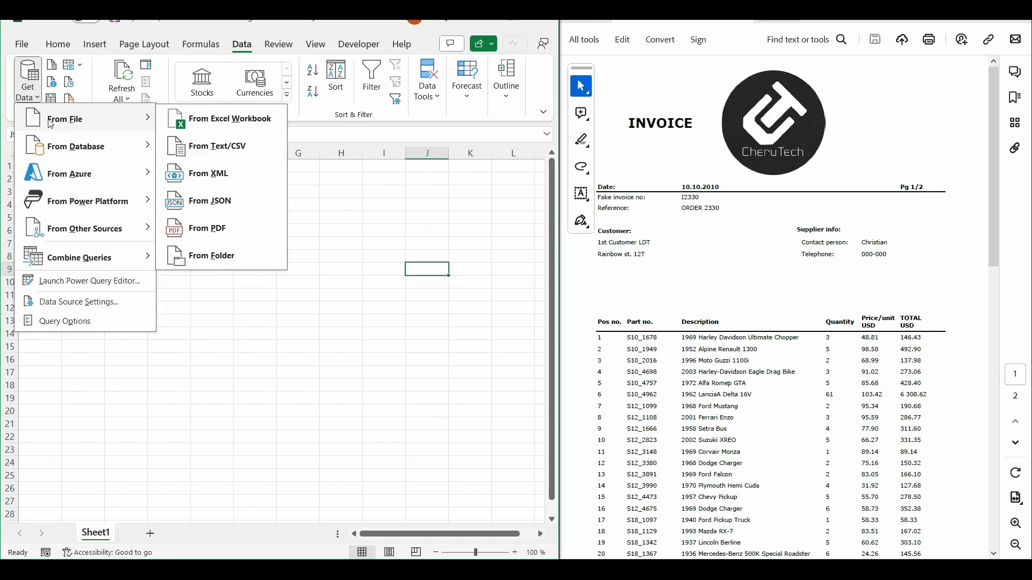
left_click(207, 229)
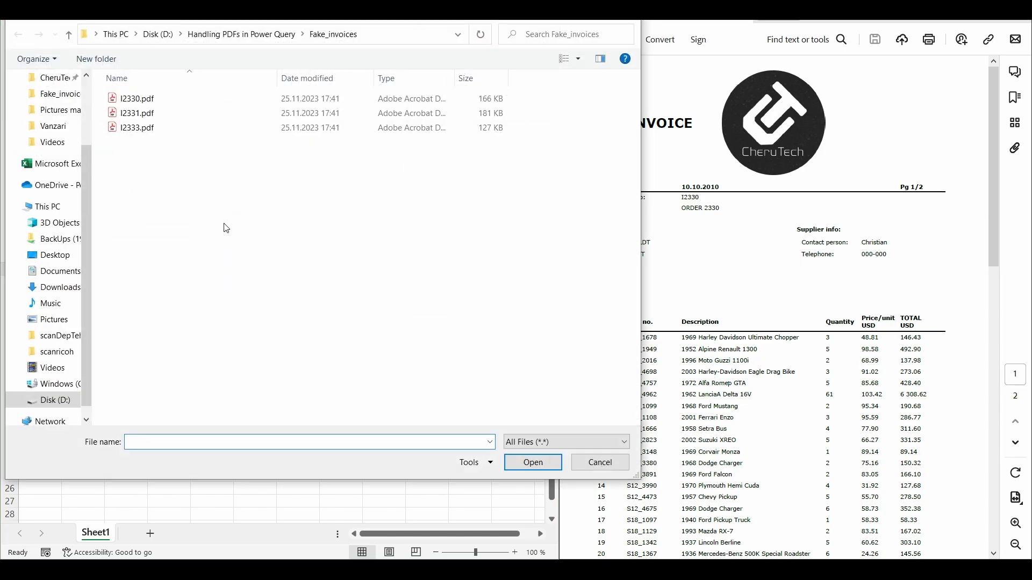
left_click(138, 99)
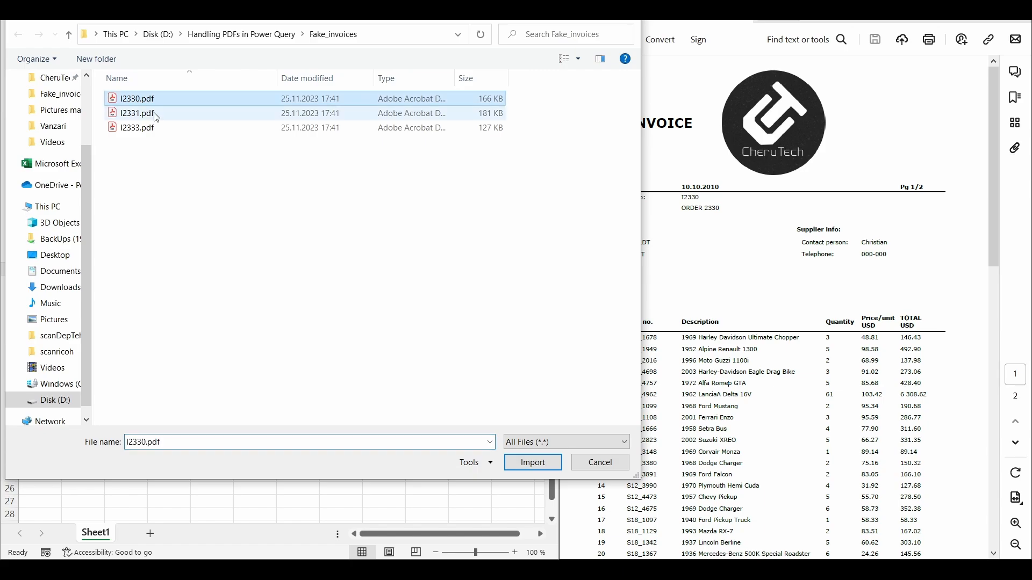
left_click(533, 463)
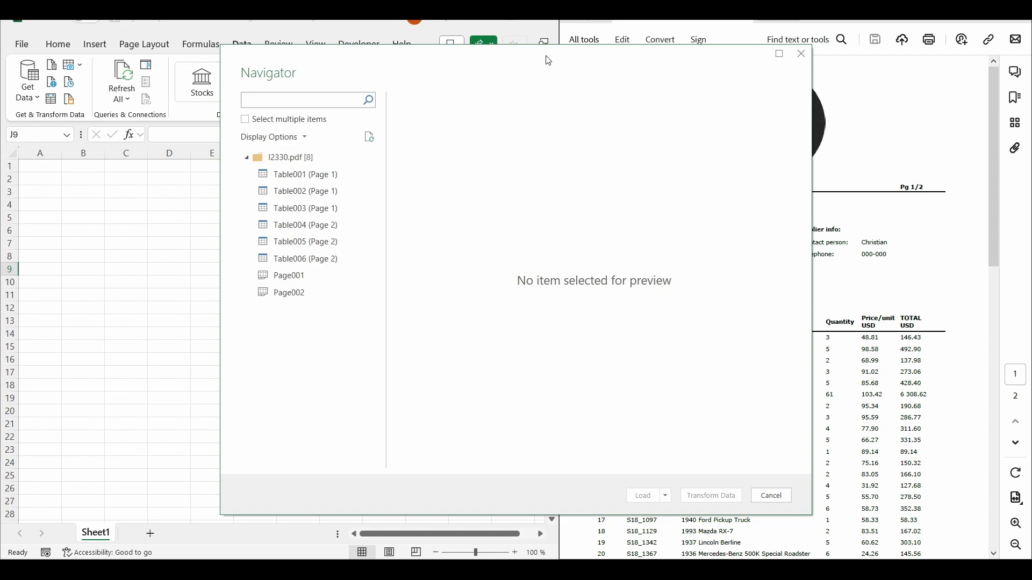
left_click_drag(549, 61, 329, 57)
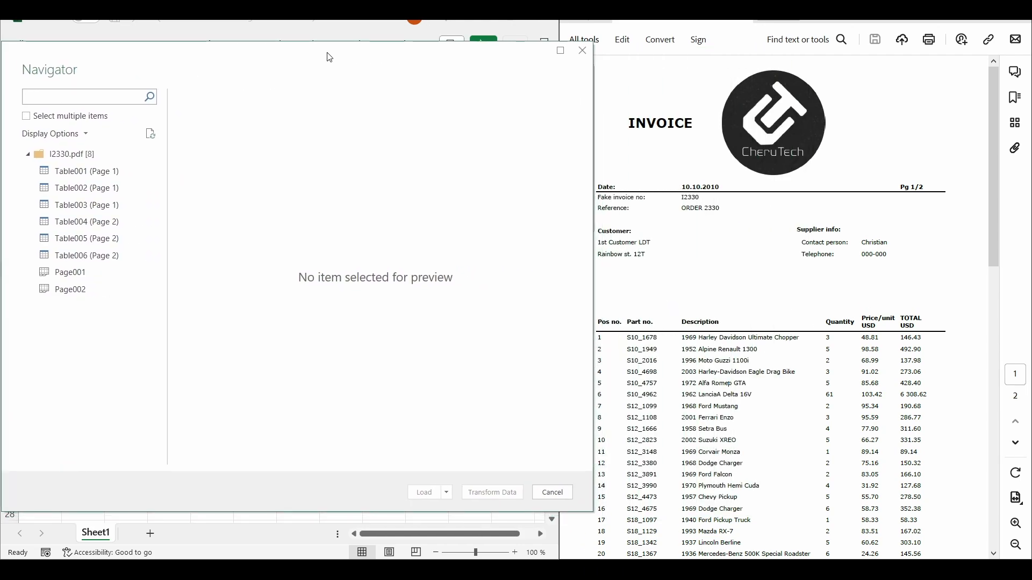
Preview the whole-page items Page001 and Page002 of I2330.pdf
left_click(72, 156)
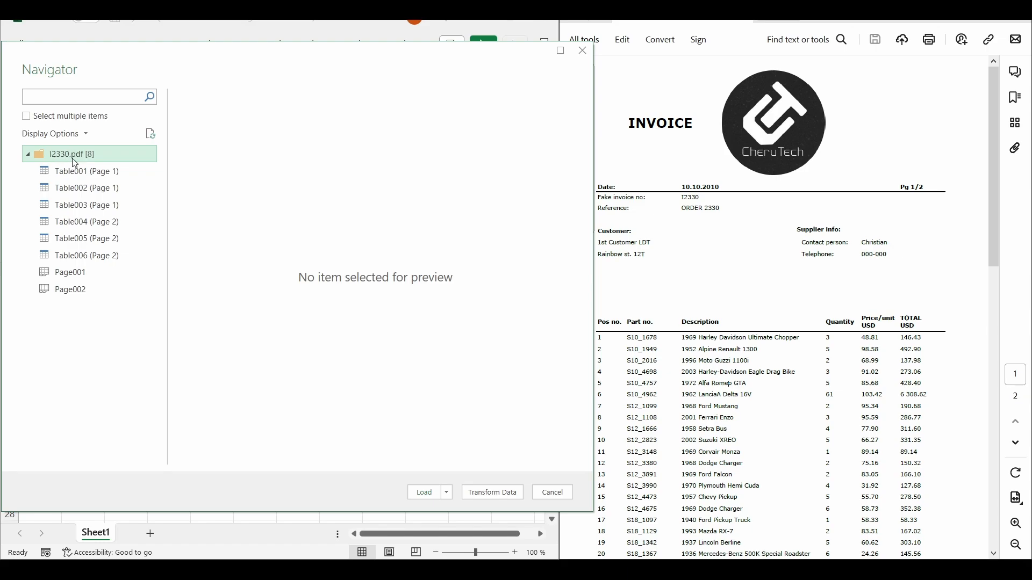
left_click(99, 275)
left_click(90, 288)
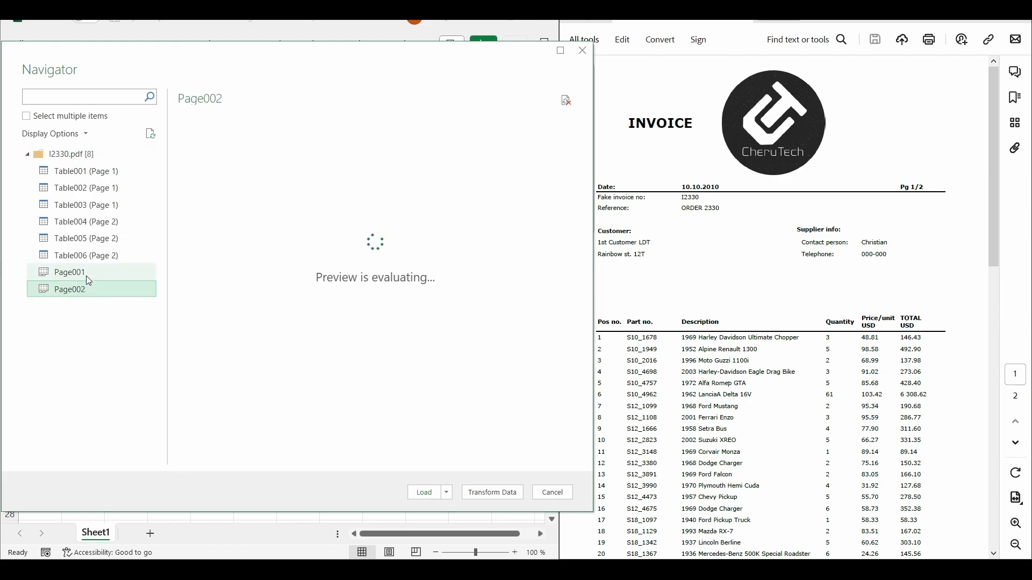
left_click(90, 276)
left_click(84, 293)
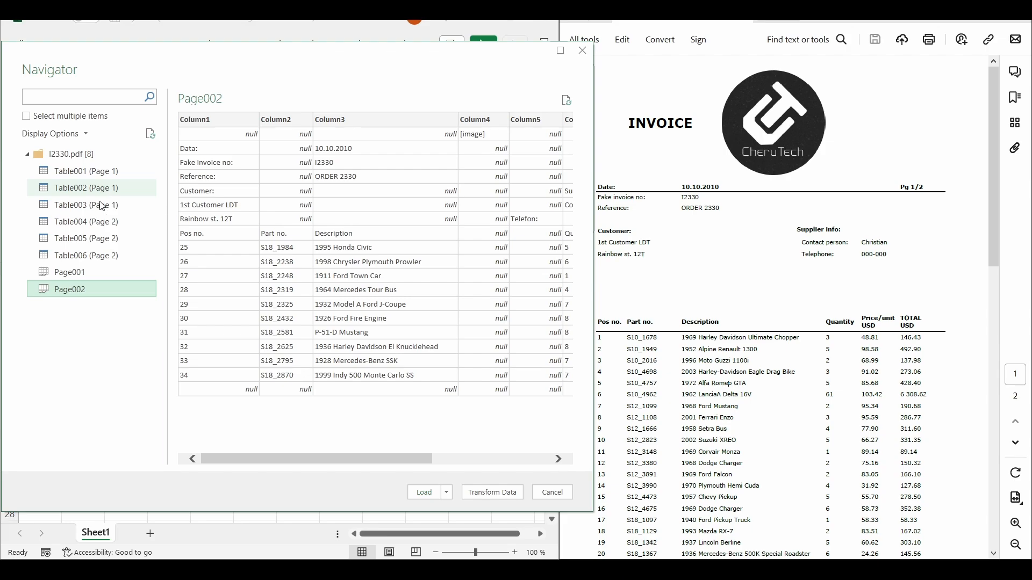
Compare the previews of Table001, Table002 and Table003 with the matching header, customer and line-item blocks on the invoice's first page
left_click(97, 173)
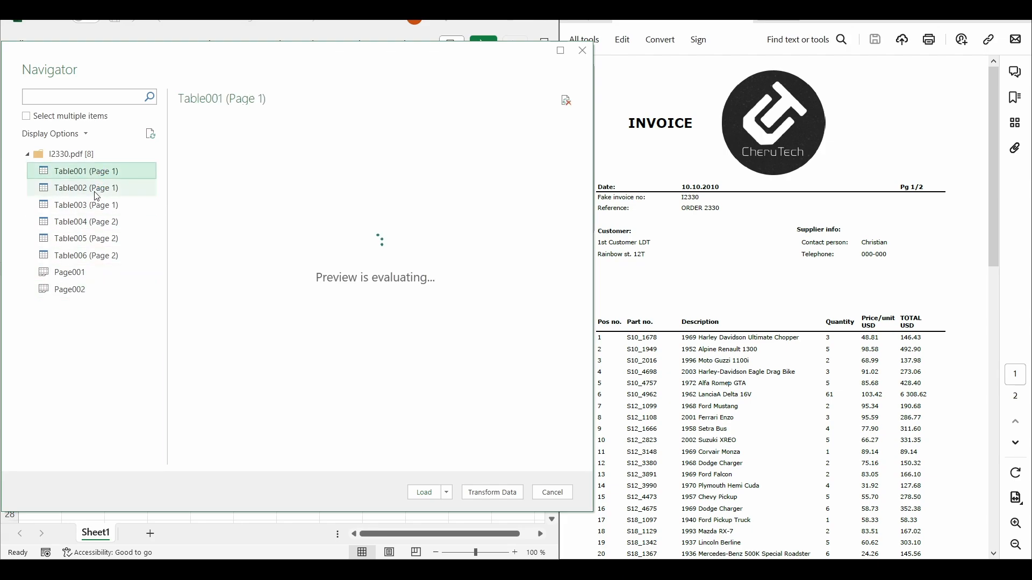
left_click(97, 189)
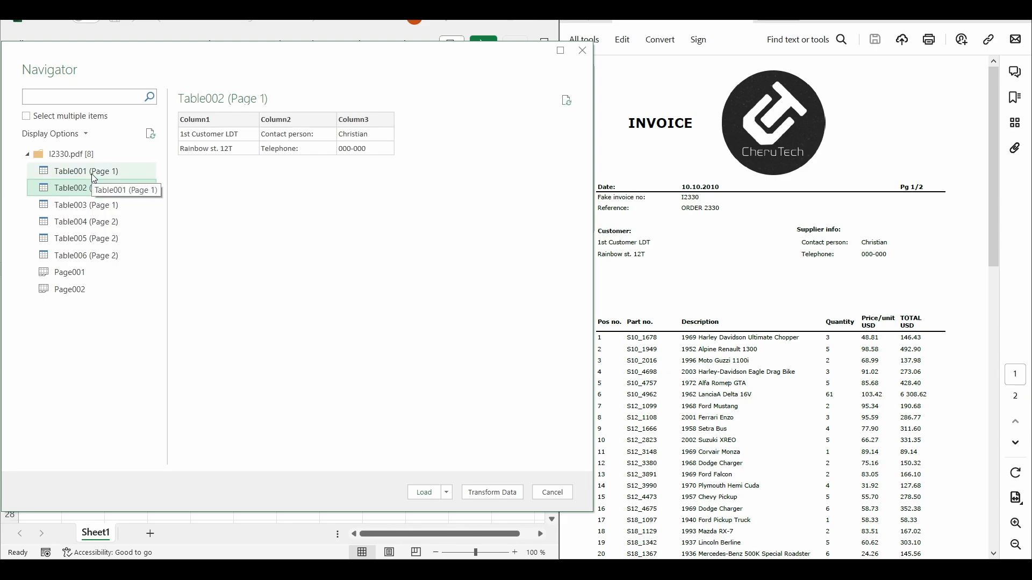
left_click(95, 177)
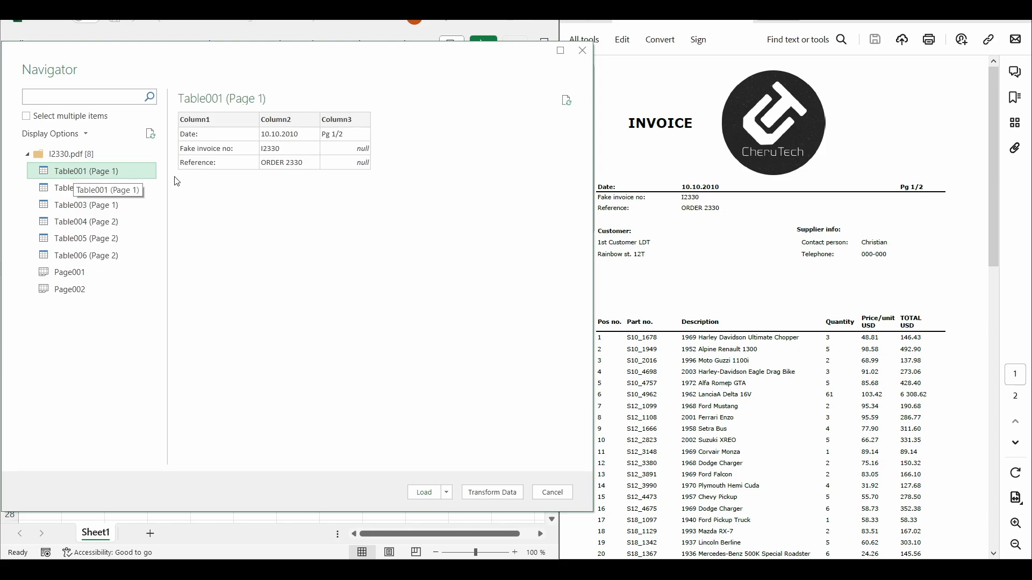
left_click(689, 233)
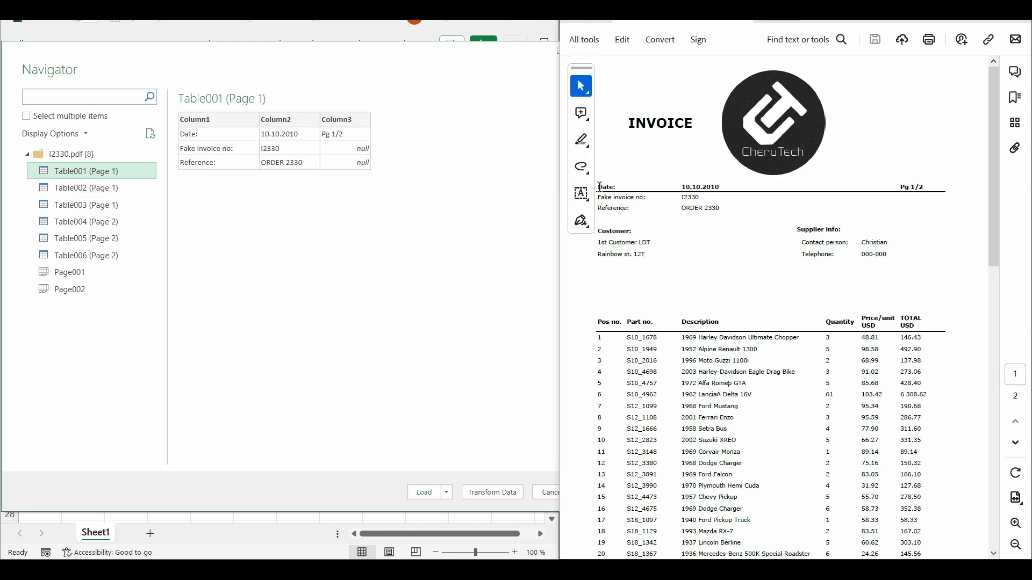
left_click_drag(599, 186, 721, 210)
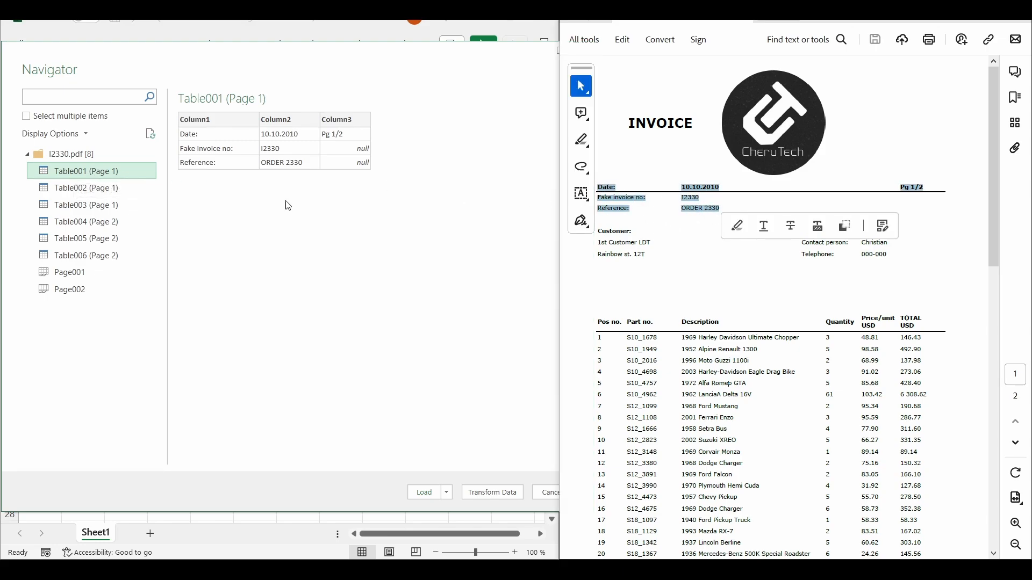
left_click(86, 188)
left_click(610, 237)
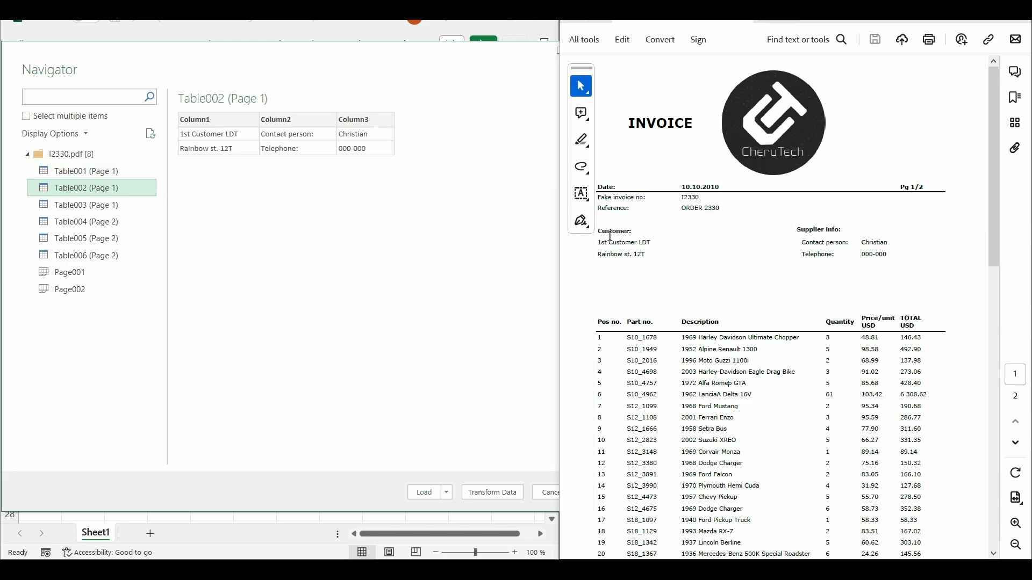
left_click_drag(595, 230, 653, 244)
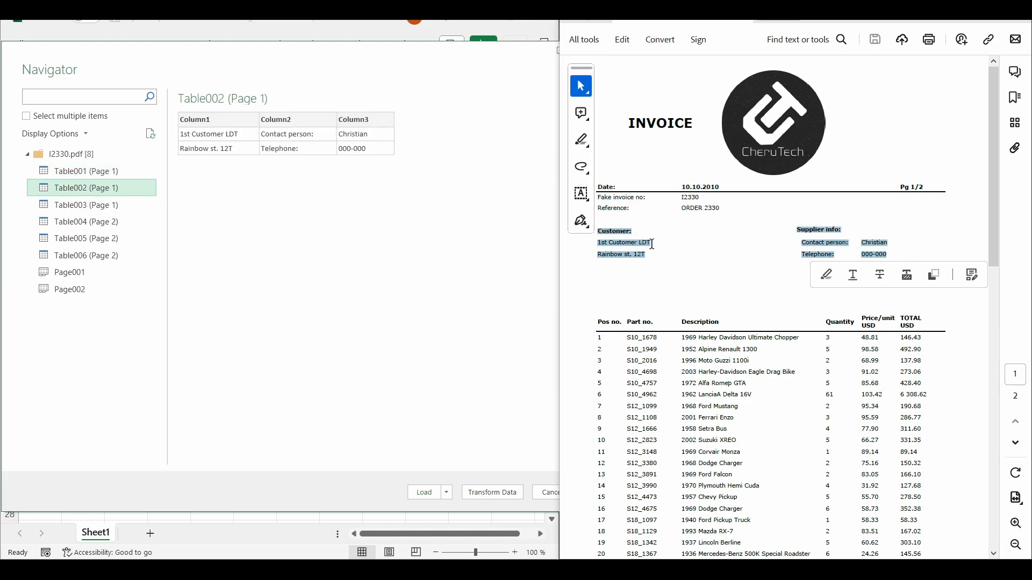
left_click(88, 206)
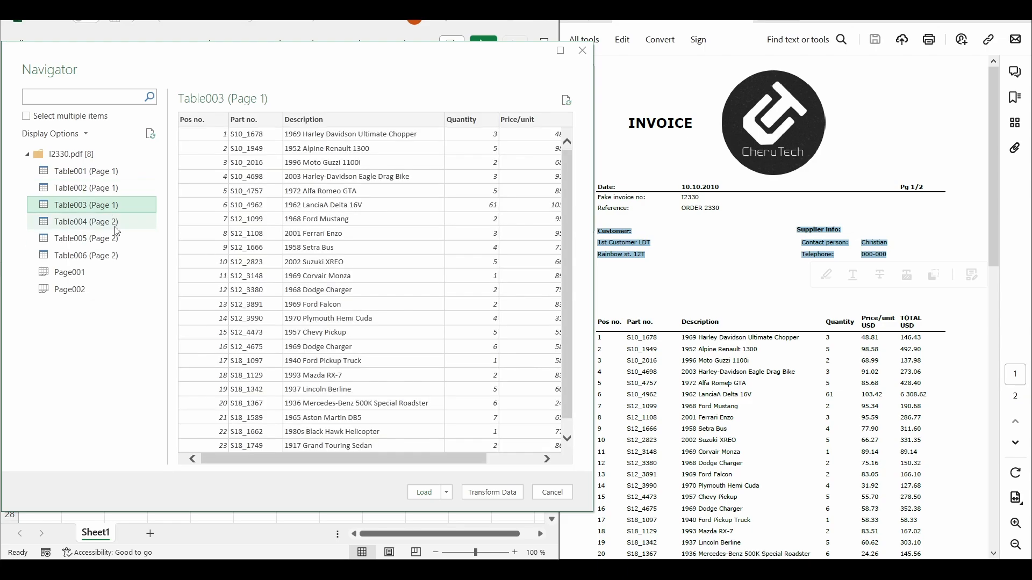
left_click_drag(595, 321, 935, 508)
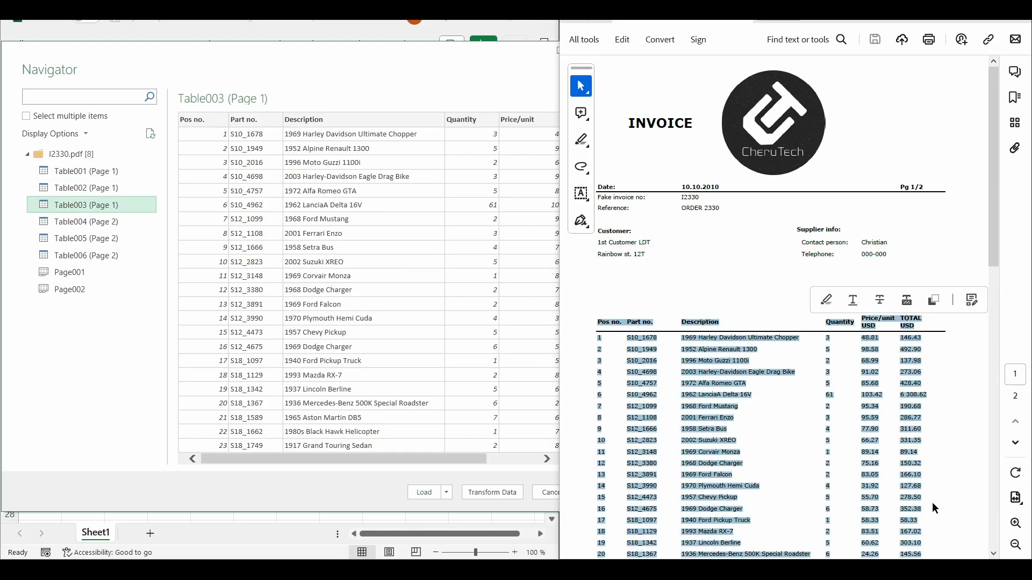
left_click(661, 274)
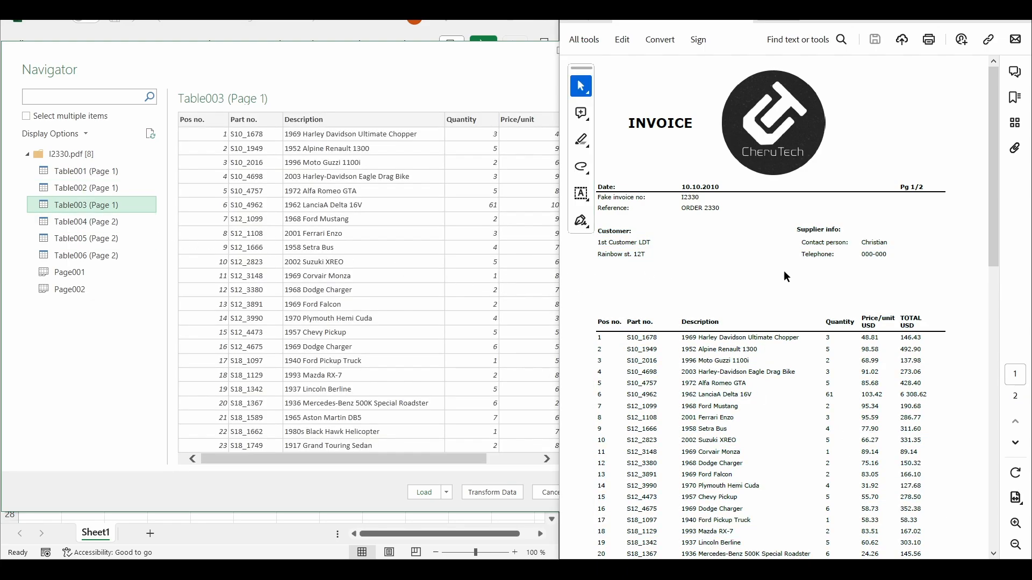
Compare the previews of Table004, Table005 and Table006 with the matching blocks on the invoice's second page
scroll(785, 277, "down", 10)
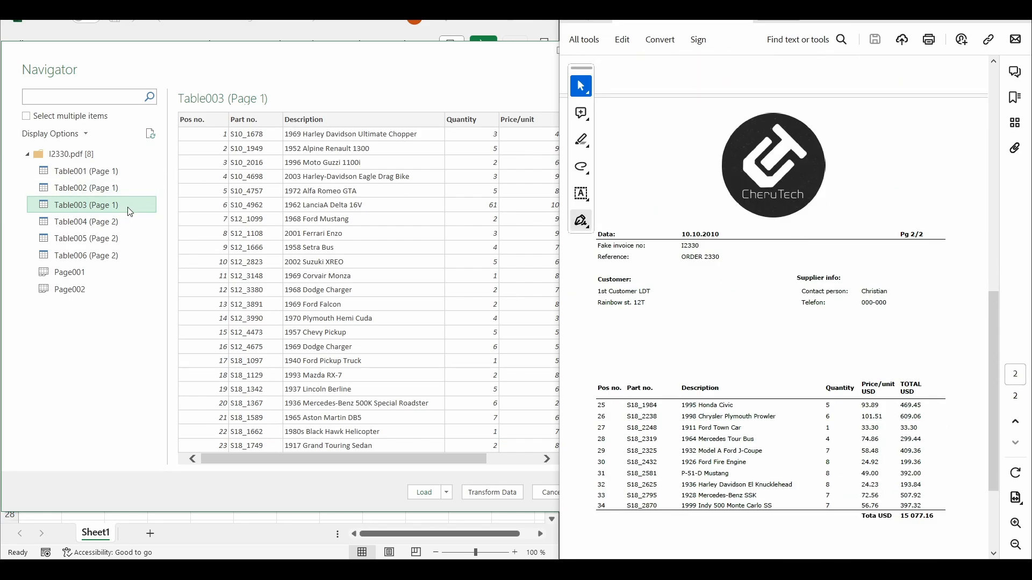
left_click(108, 227)
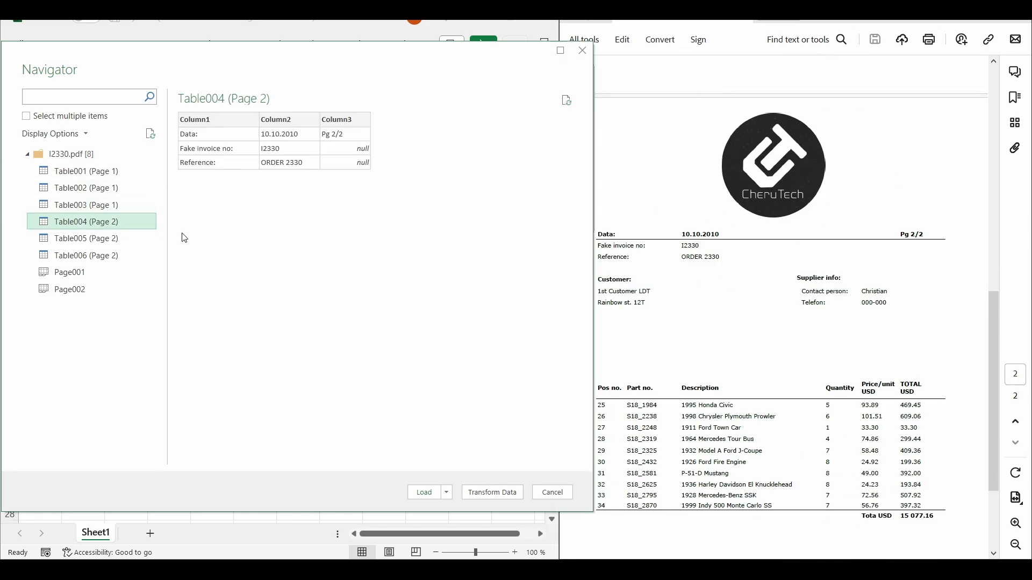
left_click_drag(601, 232, 723, 257)
left_click(81, 238)
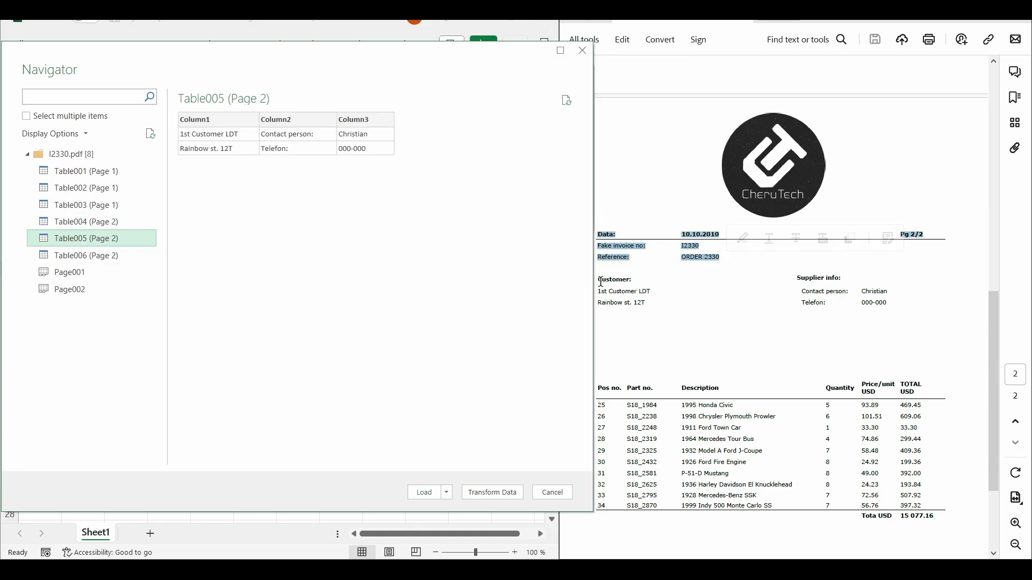
left_click_drag(599, 280, 887, 304)
left_click(111, 253)
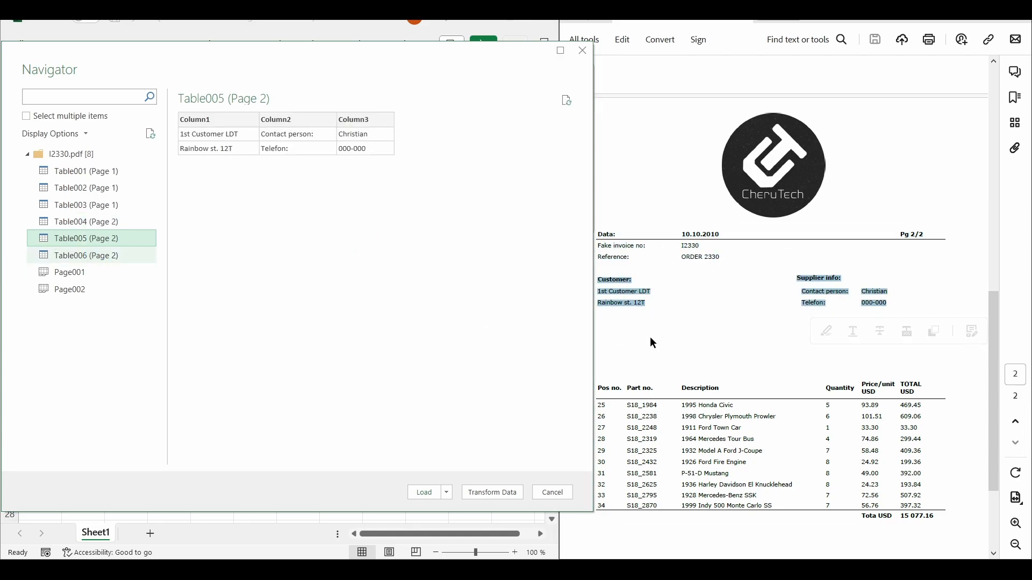
left_click(608, 393)
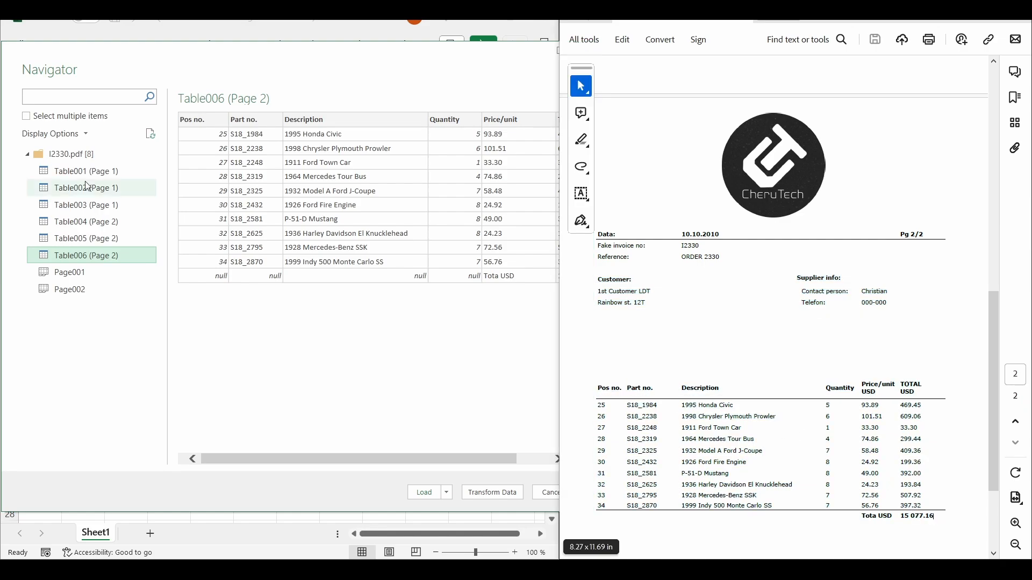
left_click(88, 256)
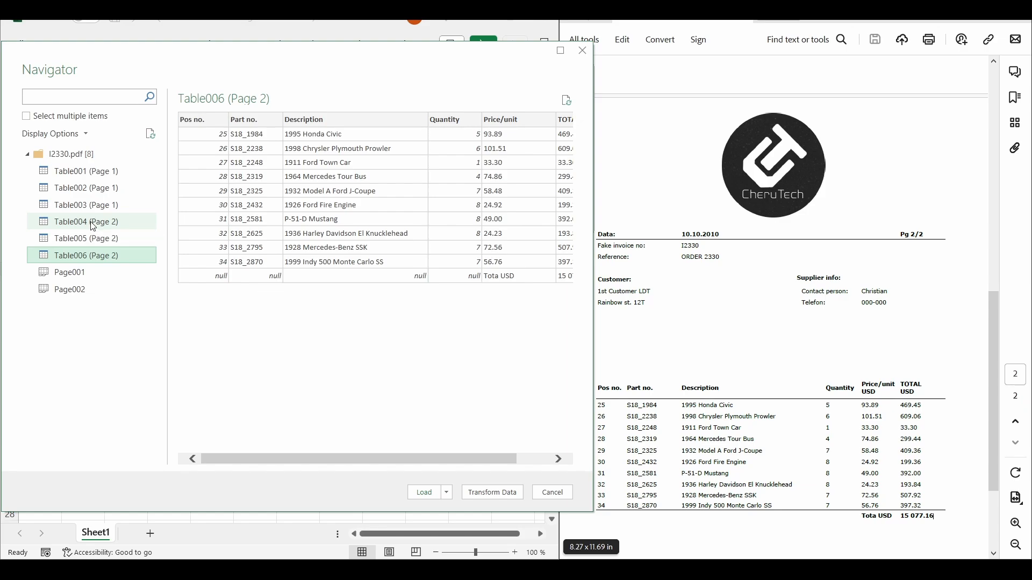
Review the previews of Table002, Table003 and Table005 again, followed by the full Page001 and Page002 items
left_click(79, 188)
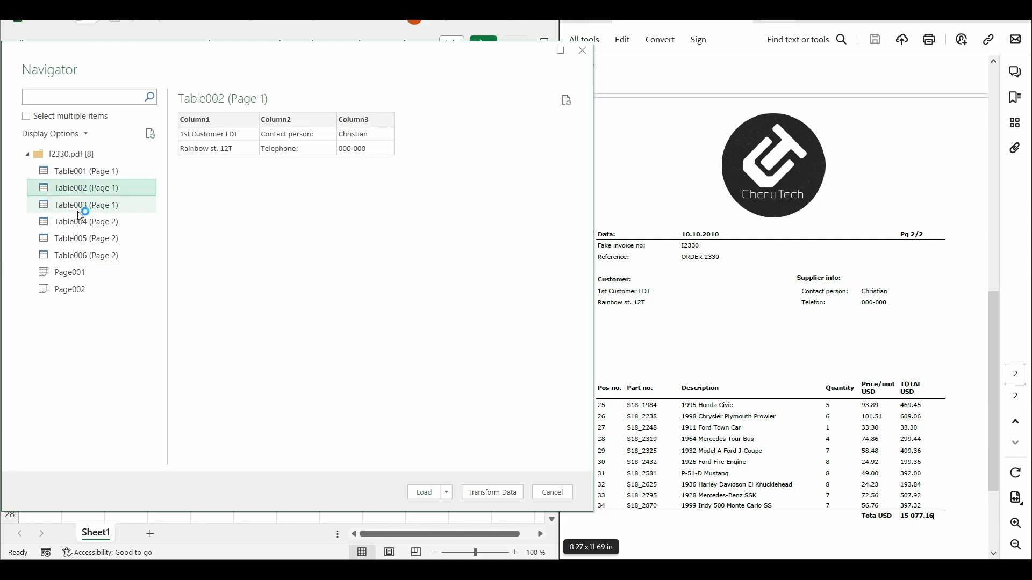
left_click(81, 209)
left_click(86, 246)
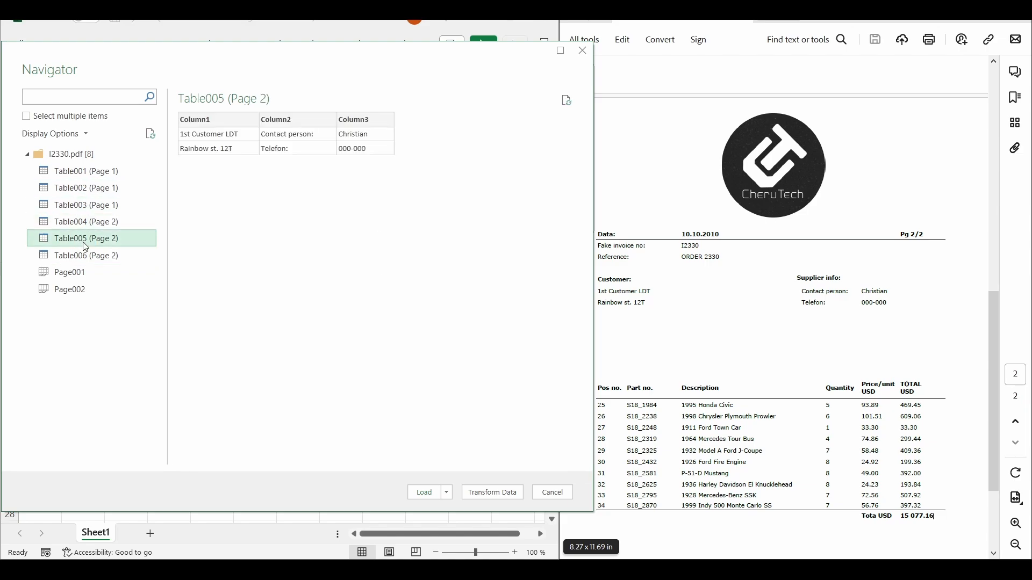
left_click(88, 277)
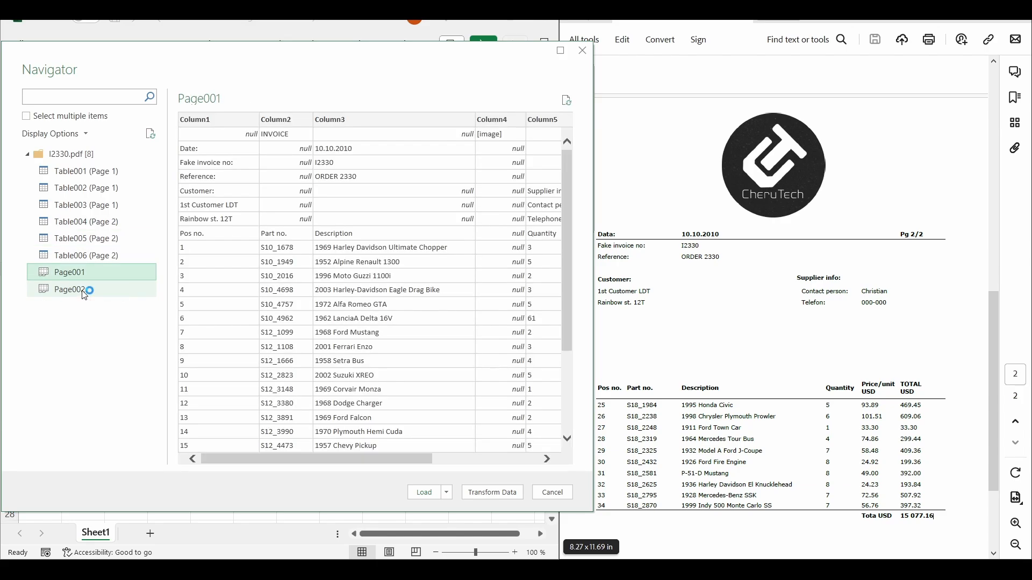
left_click(85, 291)
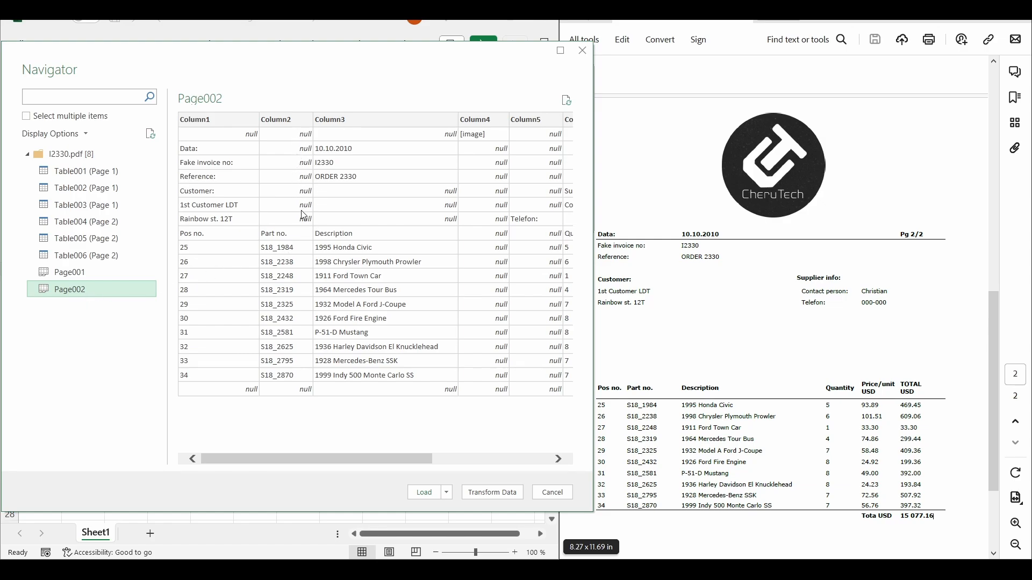
Compare the column layout of the line-item tables Table003 (Page 1) and Table006 (Page 2) in the preview
left_click(96, 209)
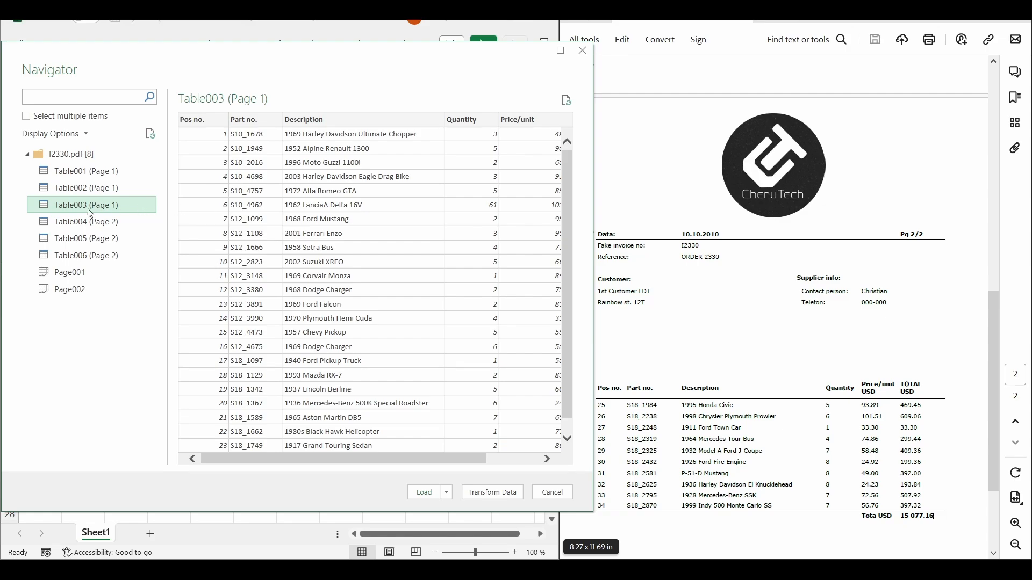
left_click(98, 257)
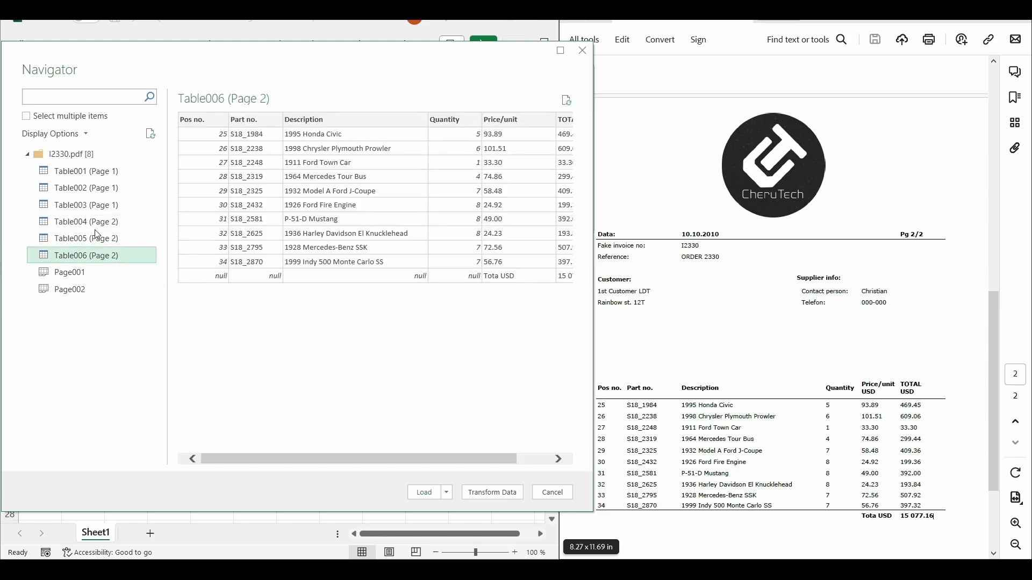
left_click(98, 205)
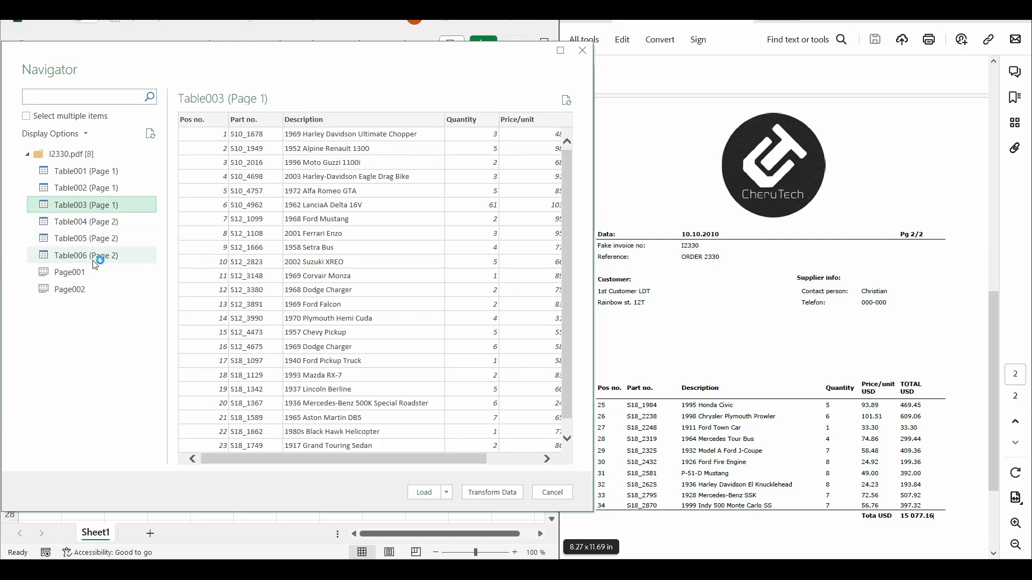
left_click(95, 258)
left_click(96, 205)
left_click(89, 257)
left_click(94, 205)
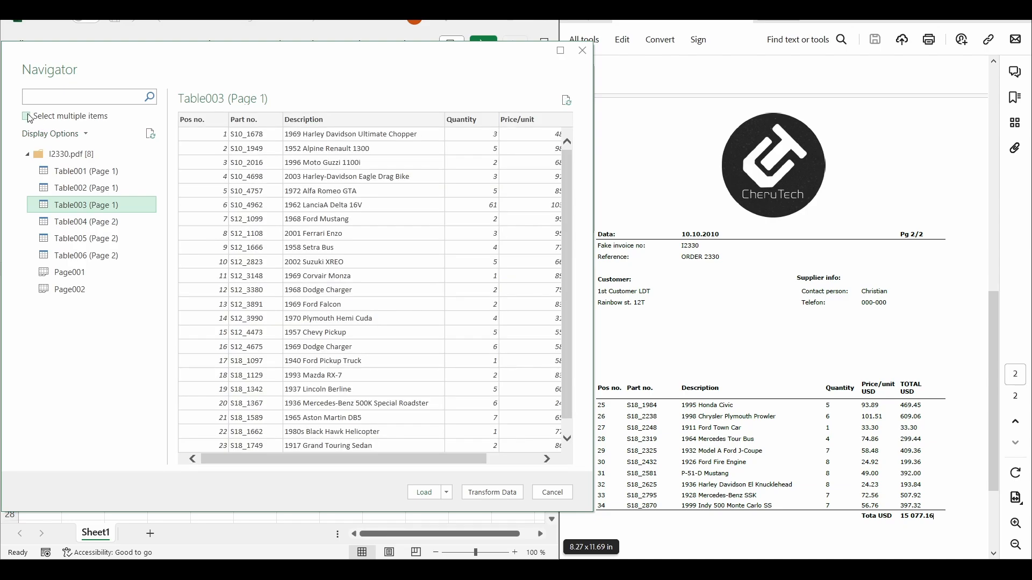
Select Table003 (Page 1) and Table006 (Page 2) together, load both as queries, and enlarge the workbook window
left_click(28, 118)
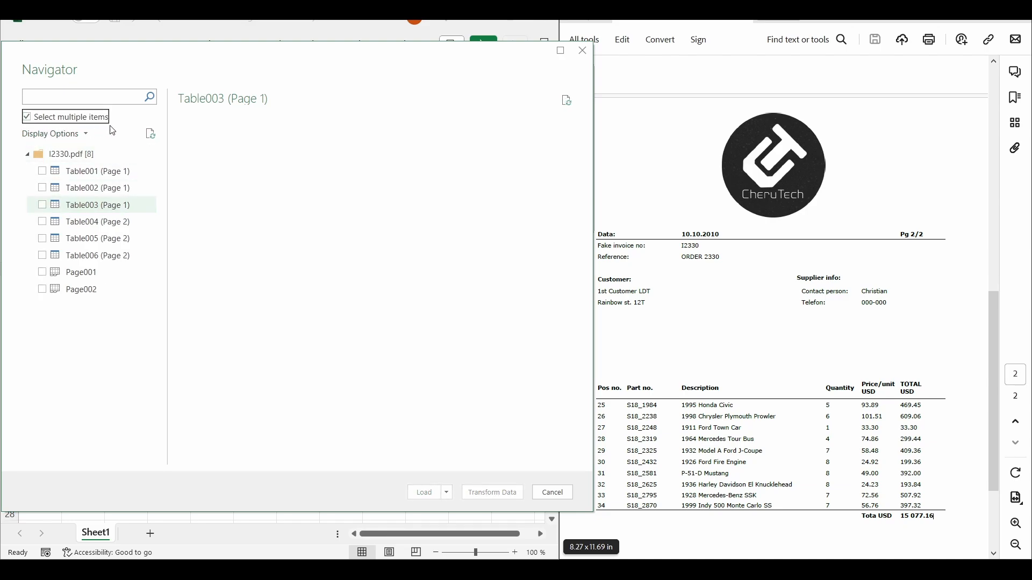
left_click(42, 206)
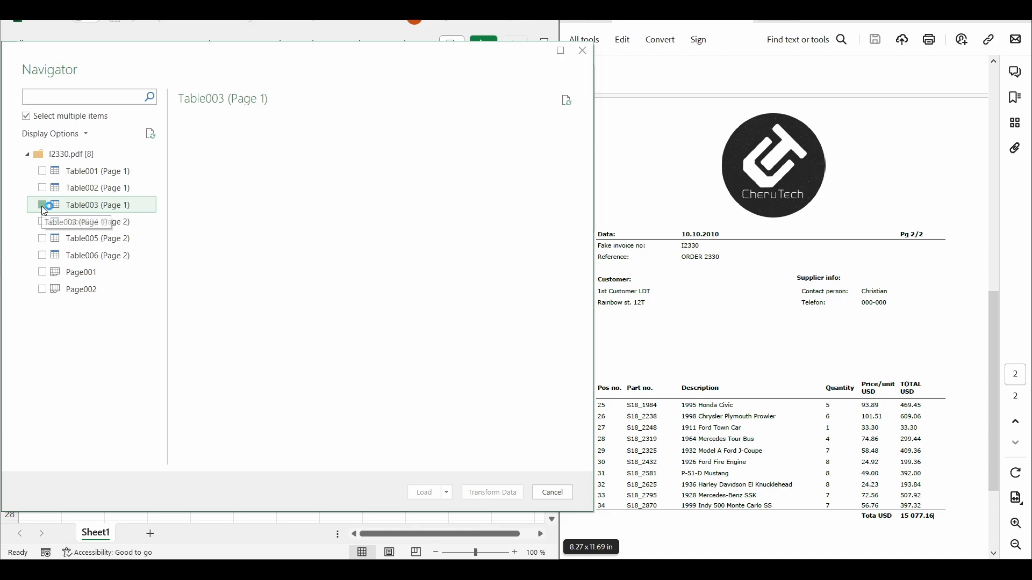
left_click(42, 255)
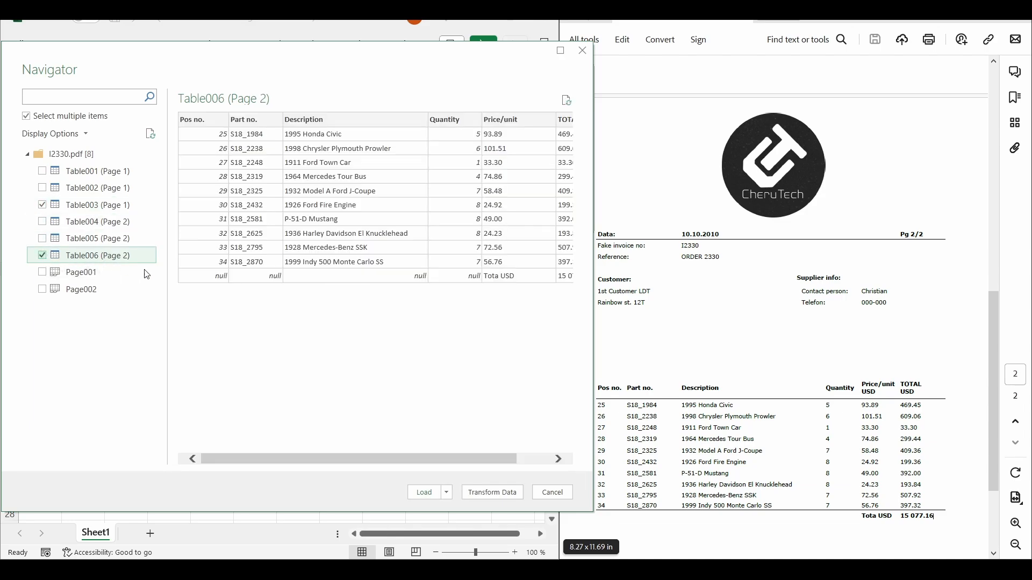
left_click(424, 492)
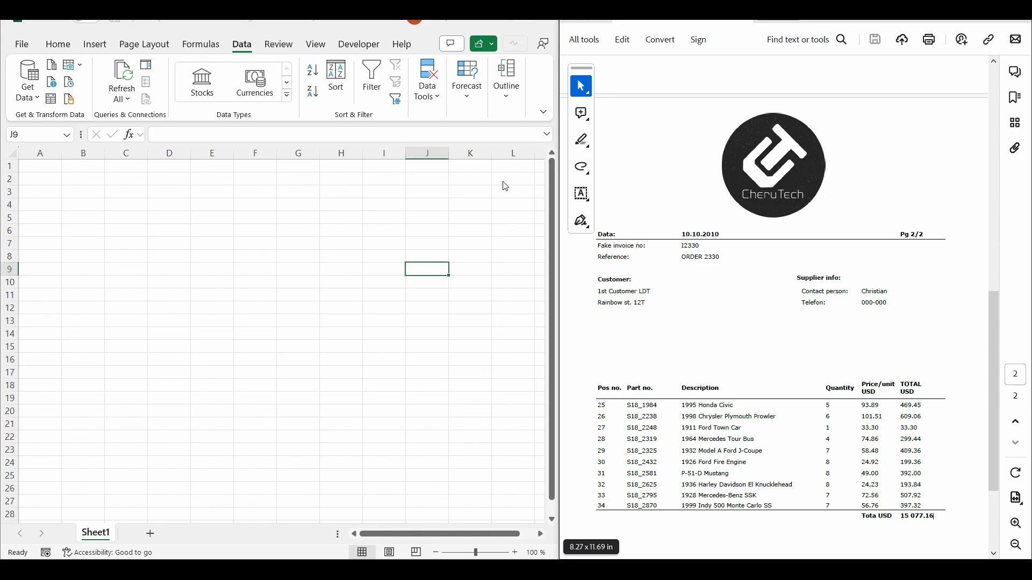
left_click(510, 16)
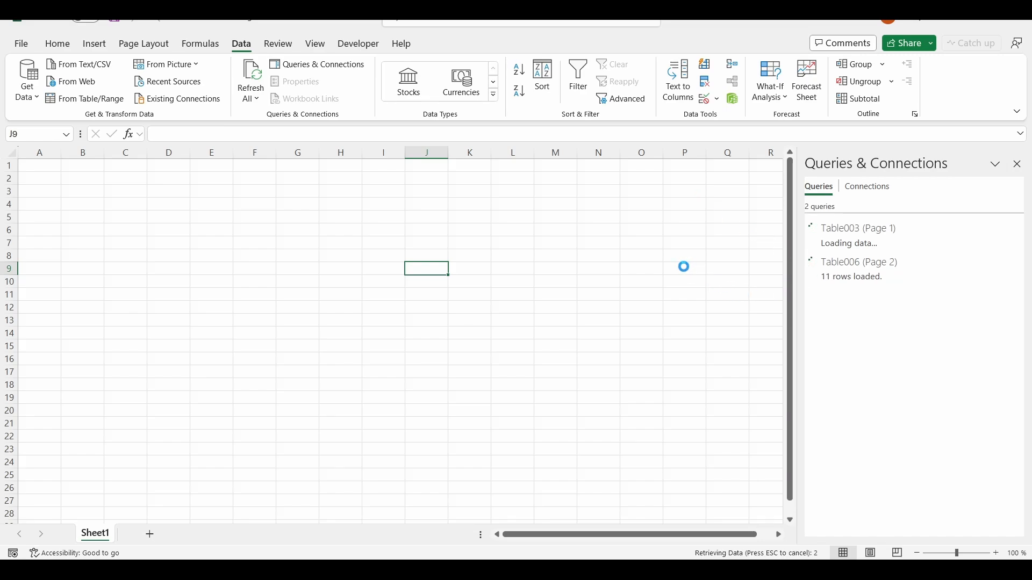
left_click(688, 284)
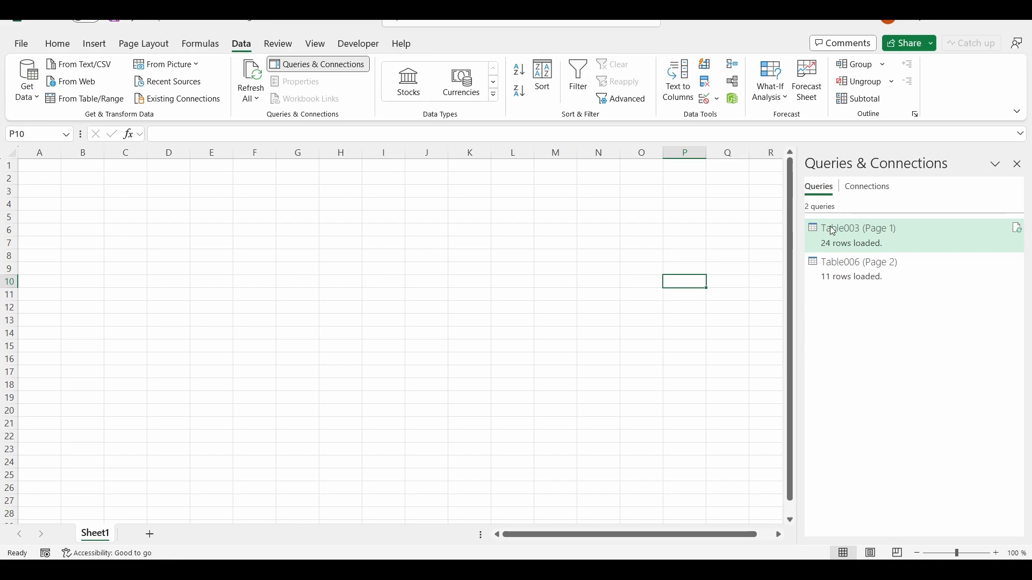
Open the Table003 (Page 1) query in the Power Query Editor
mouse_move(832, 231)
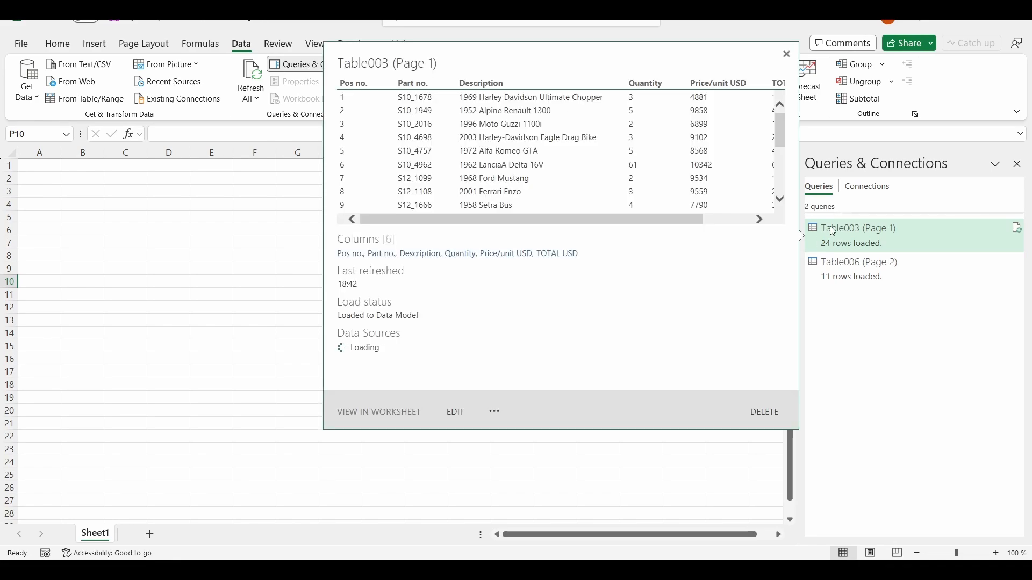
left_click(856, 278)
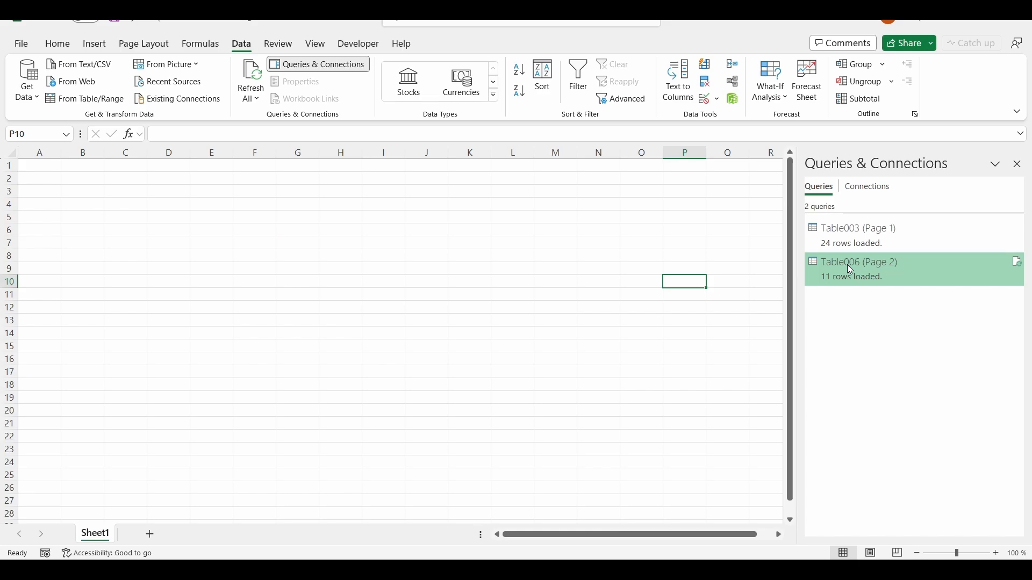
double_click(842, 235)
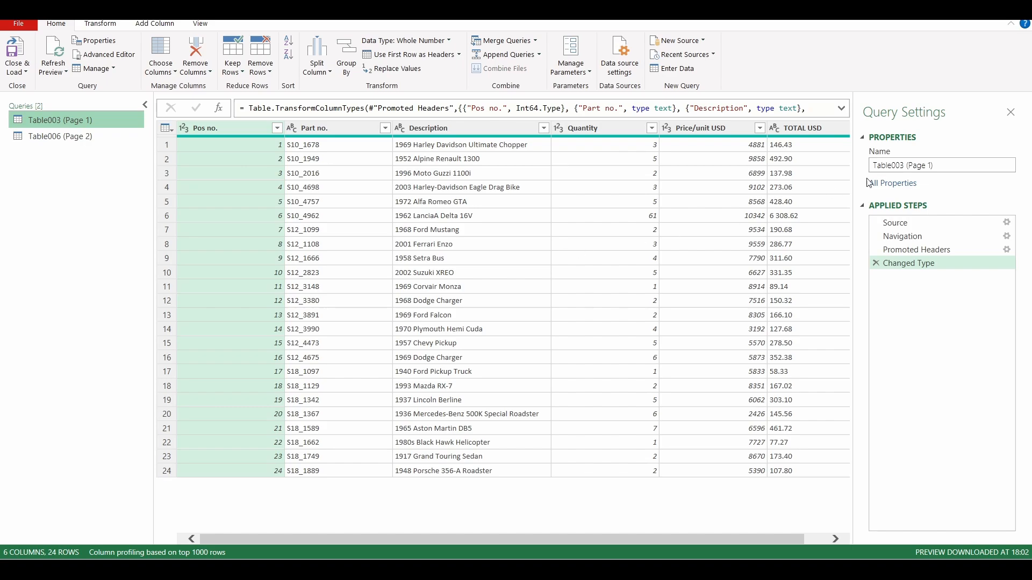
left_click(956, 166)
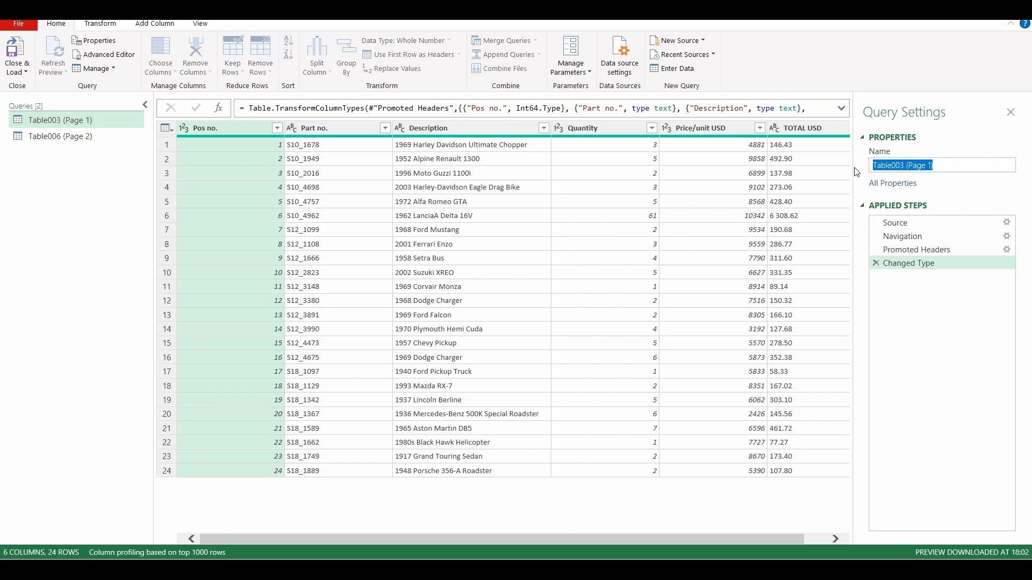
Examine the result of each applied step of Table003 (Page 1): Source, Navigation, Promoted Headers and Changed Type
left_click(903, 227)
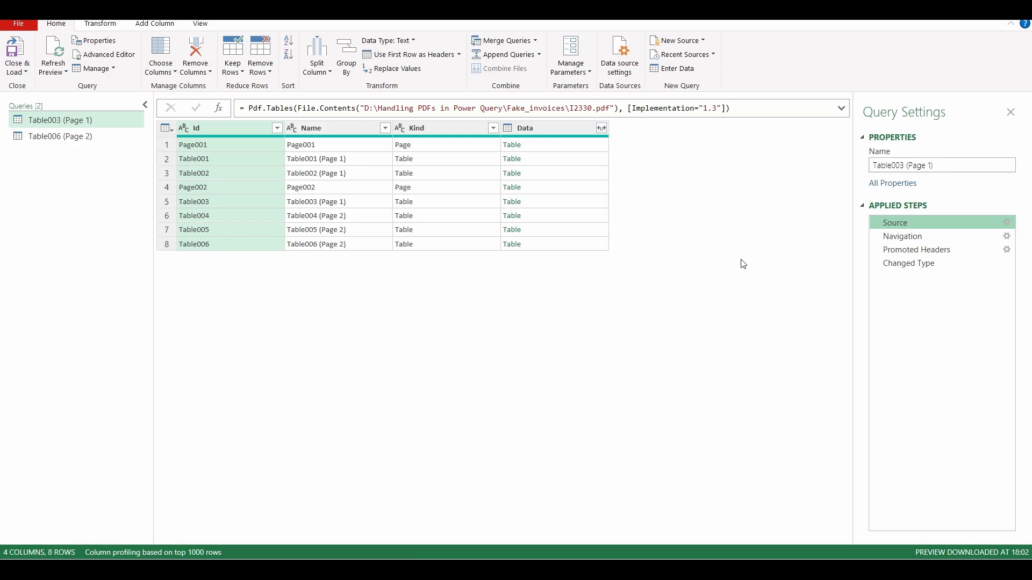
left_click(903, 236)
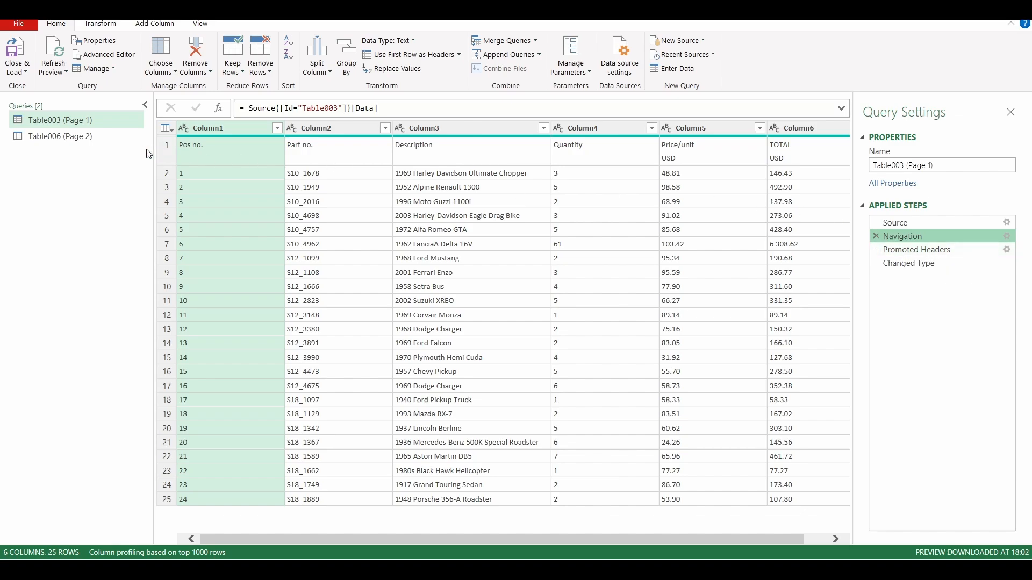
left_click(166, 154)
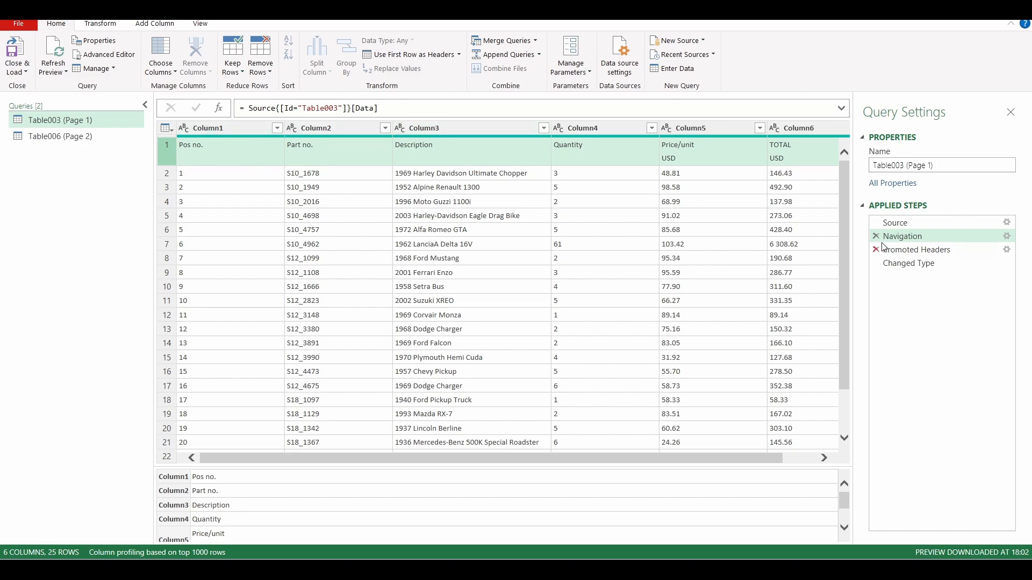
left_click(912, 253)
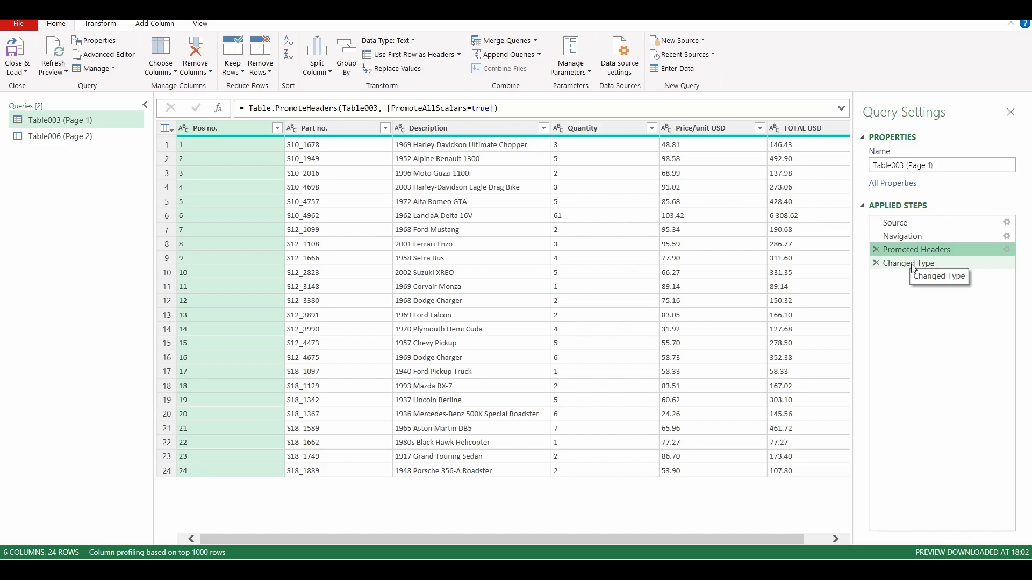
left_click(911, 264)
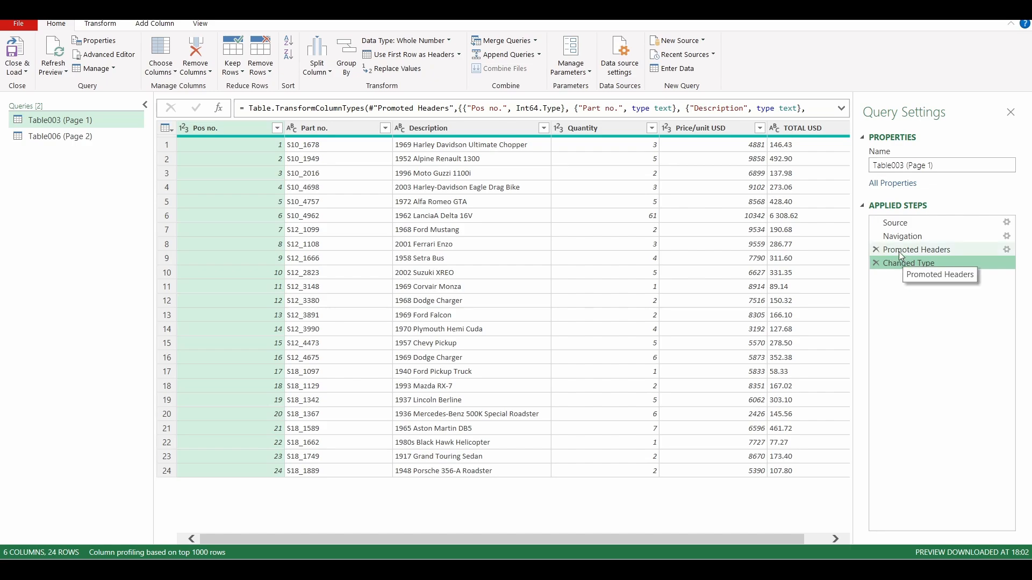
left_click(902, 252)
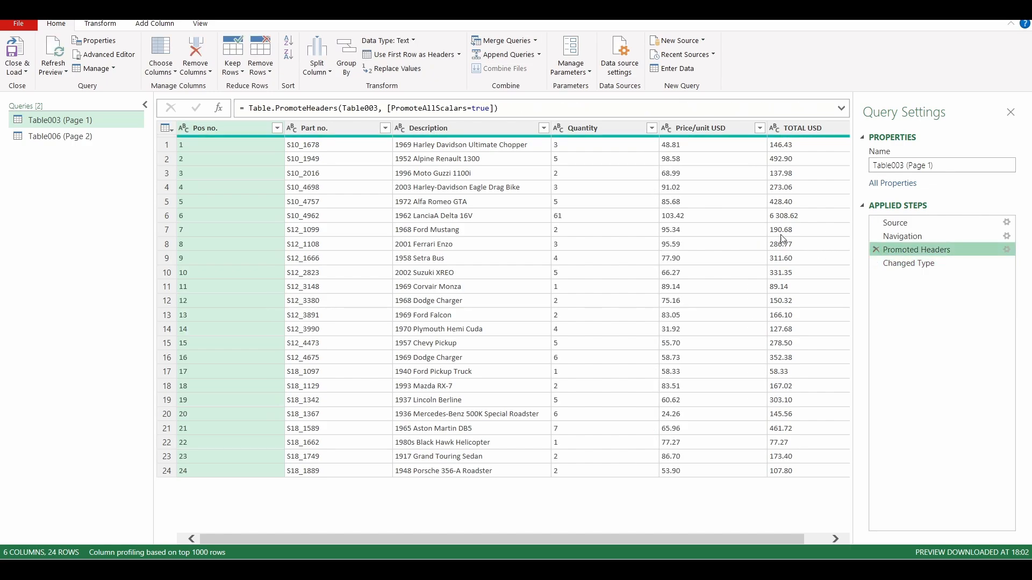
left_click(914, 269)
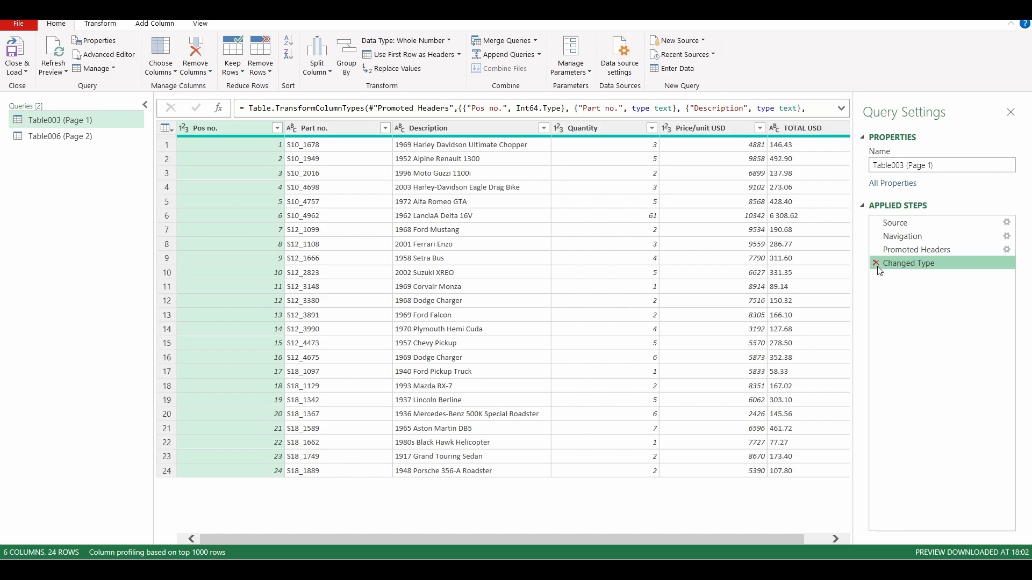
Remove the Promoted Headers and Changed Type steps from the Table003 (Page 1) query
left_click(876, 249)
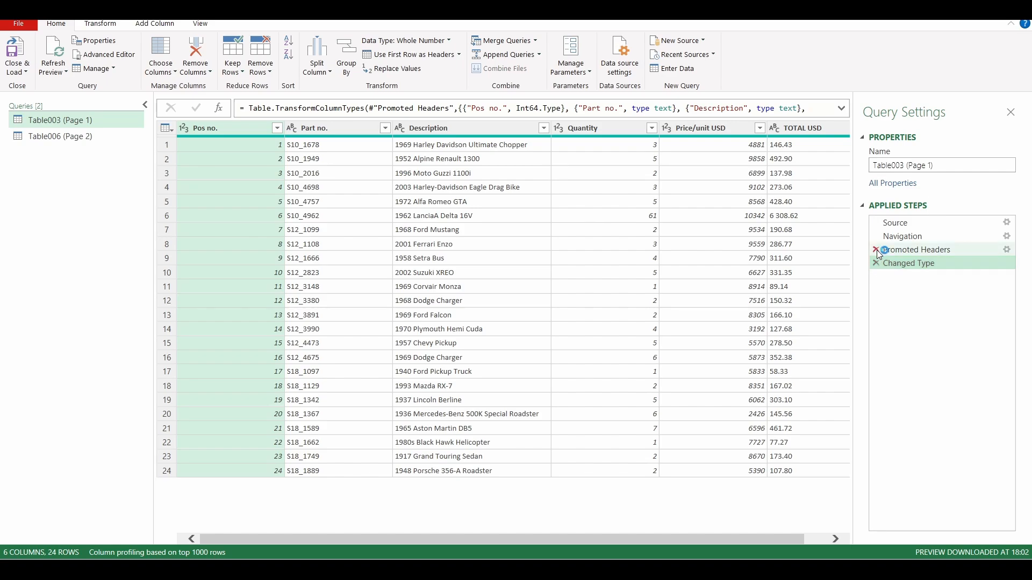
left_click(587, 313)
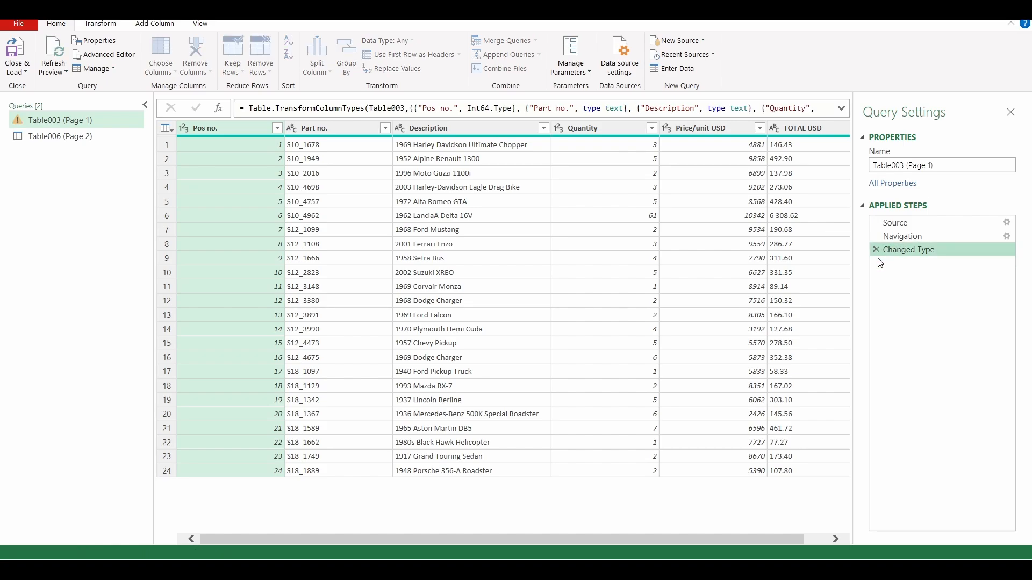
left_click(876, 250)
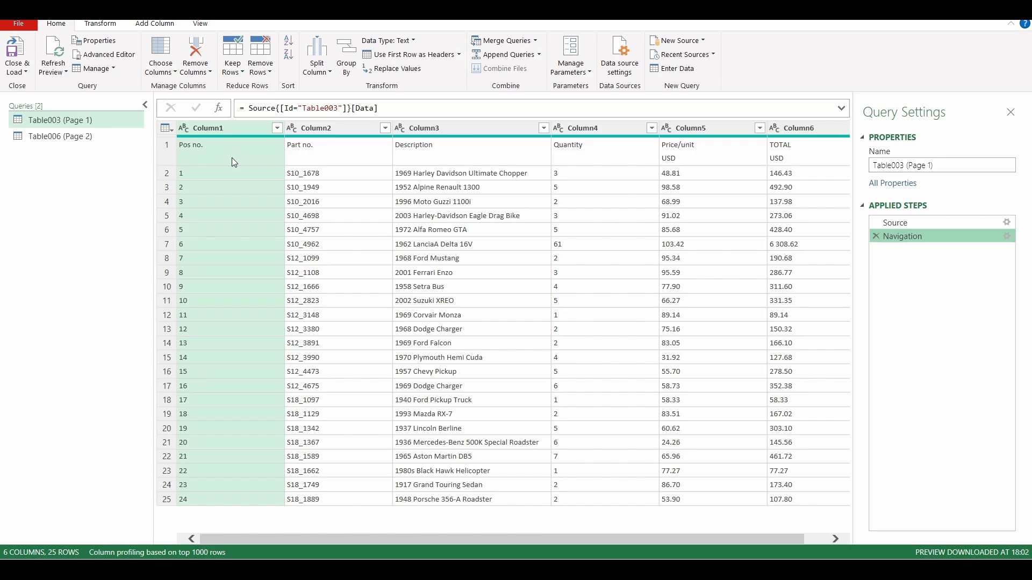
Use the first row of Table003 (Page 1) as the column headers
left_click(167, 153)
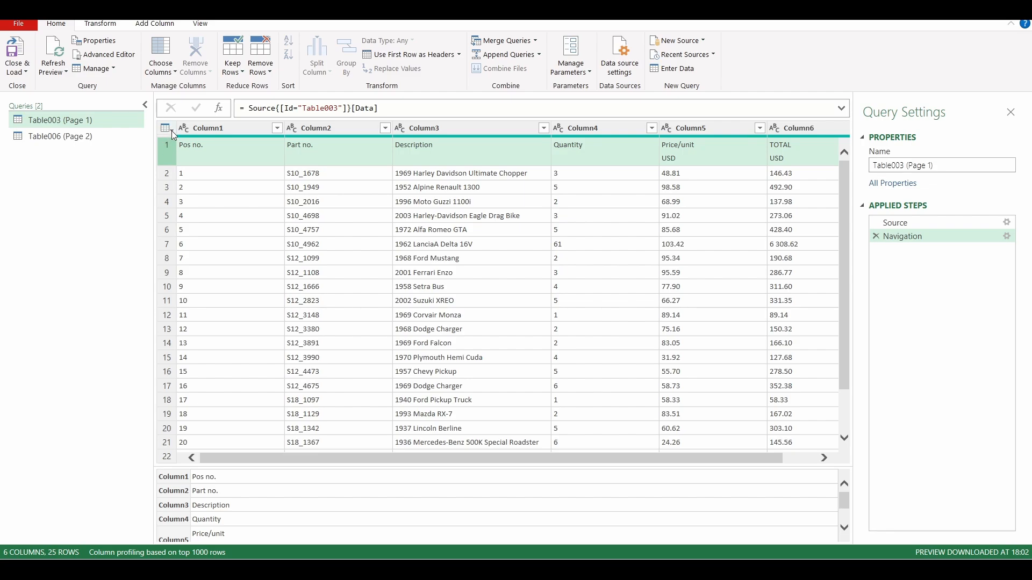
left_click(172, 130)
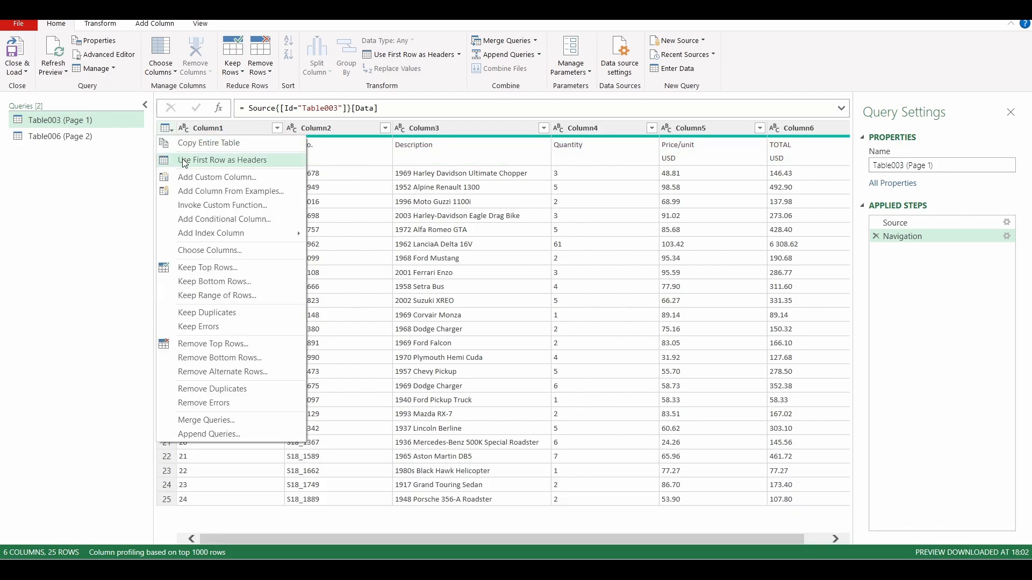
left_click(214, 160)
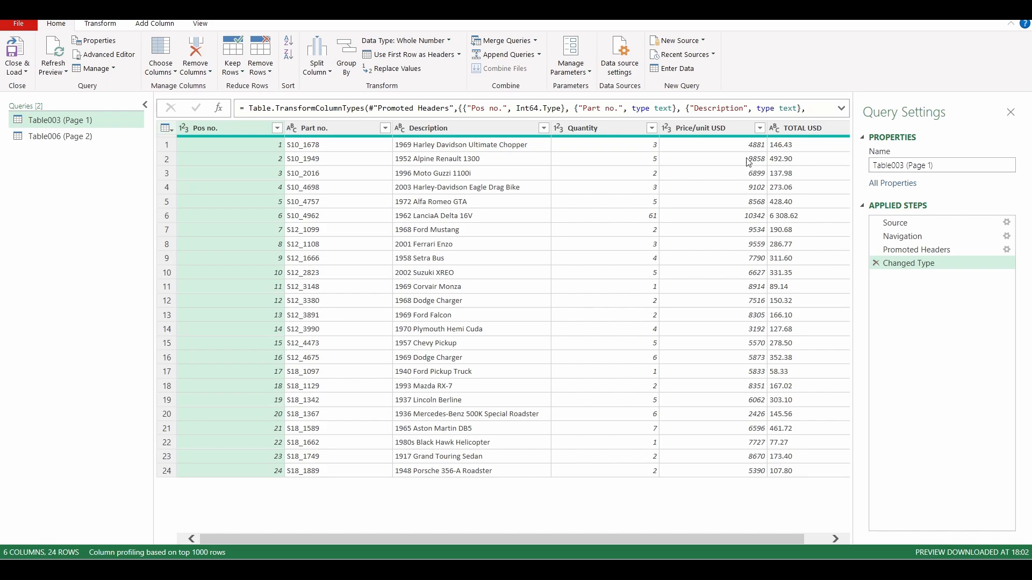
Remove the automatic Changed Type step from Table003 (Page 1), checking the Price/unit USD values before and after
left_click(719, 130)
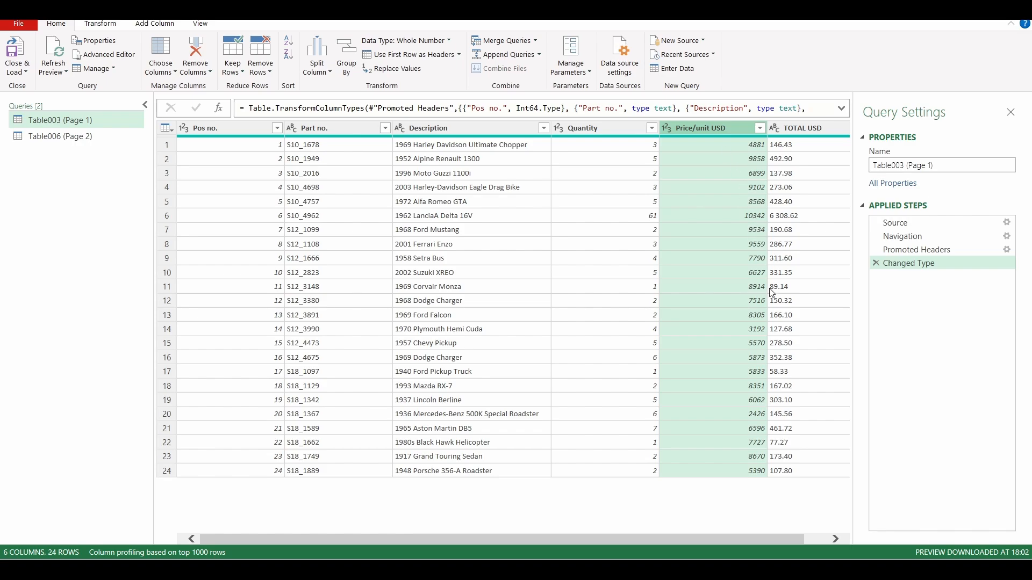
left_click(734, 202)
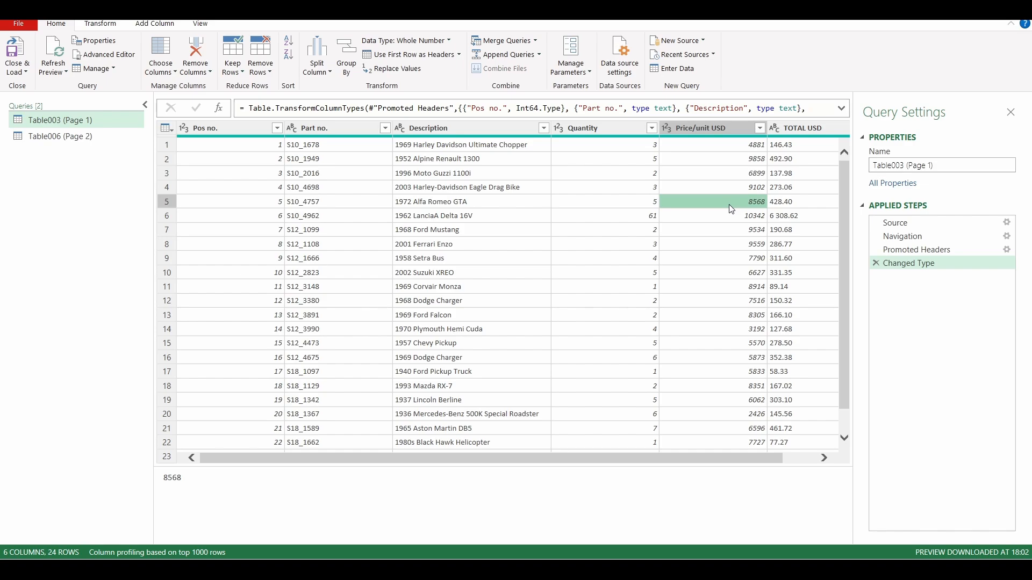
left_click(877, 263)
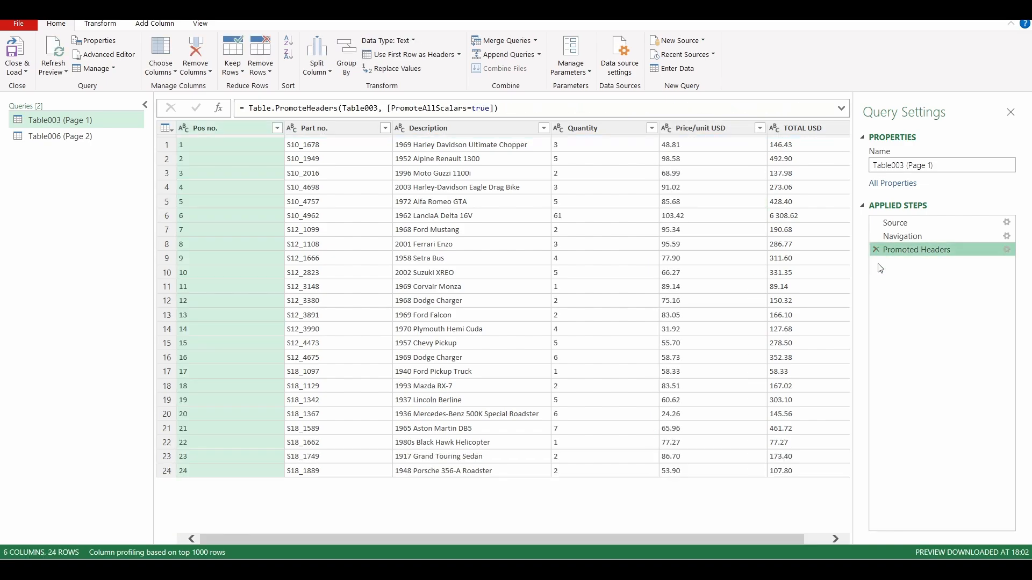
left_click(691, 204)
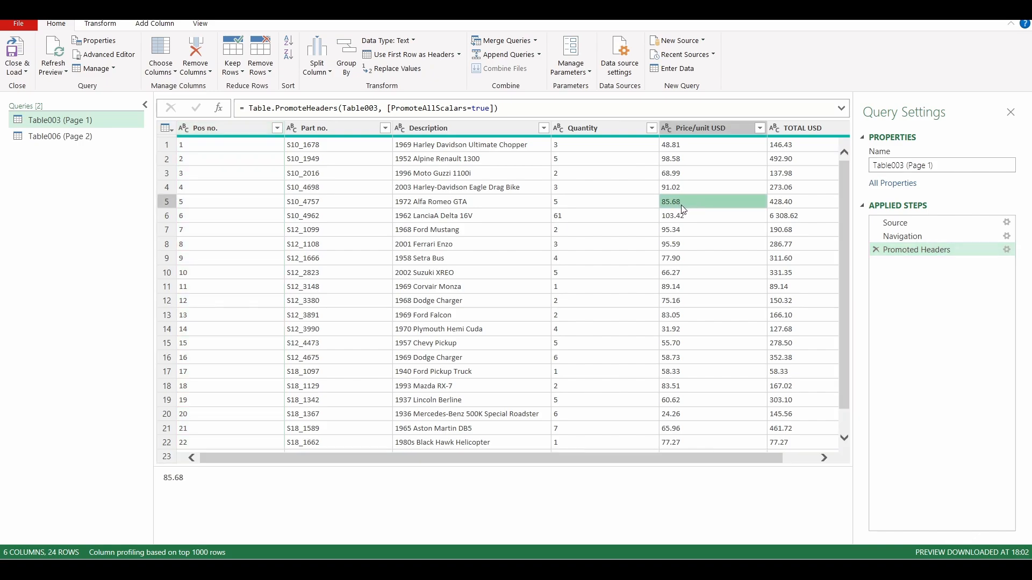
Replace every "." with "," in the Price/unit USD and TOTAL USD columns of Table003 (Page 1)
left_click(690, 130)
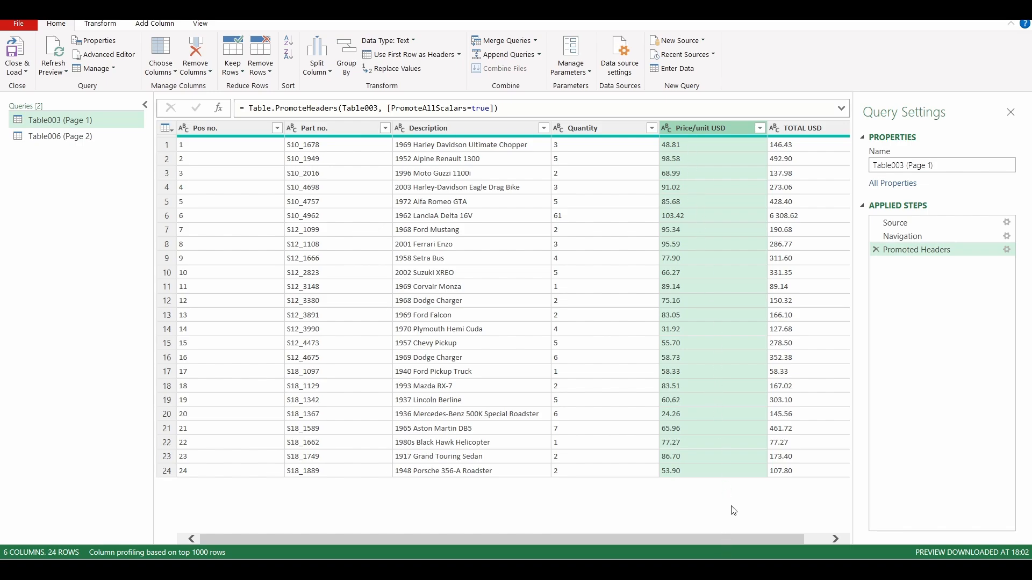
right_click(690, 130)
left_click(710, 139)
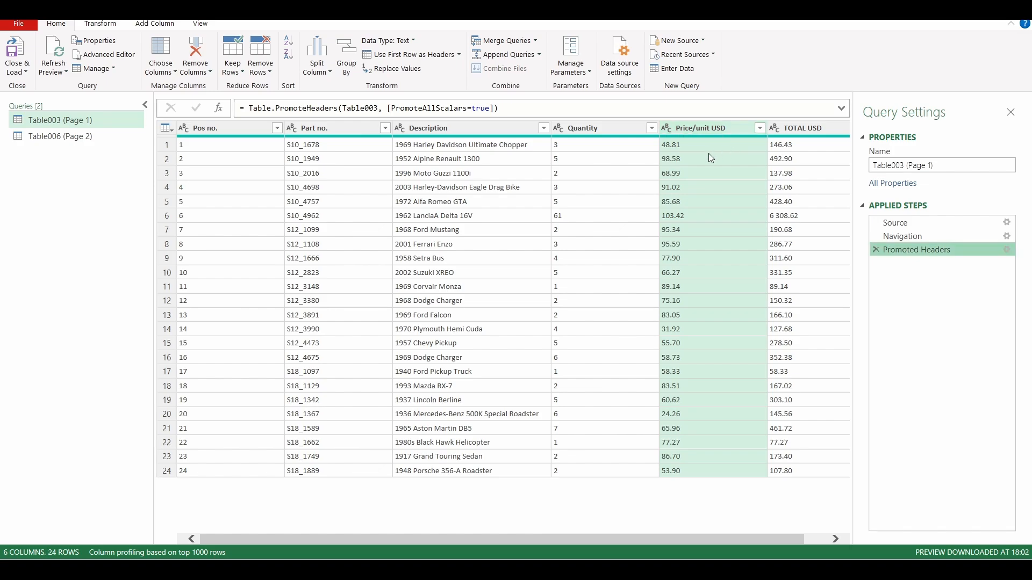
left_click_drag(708, 539, 760, 538)
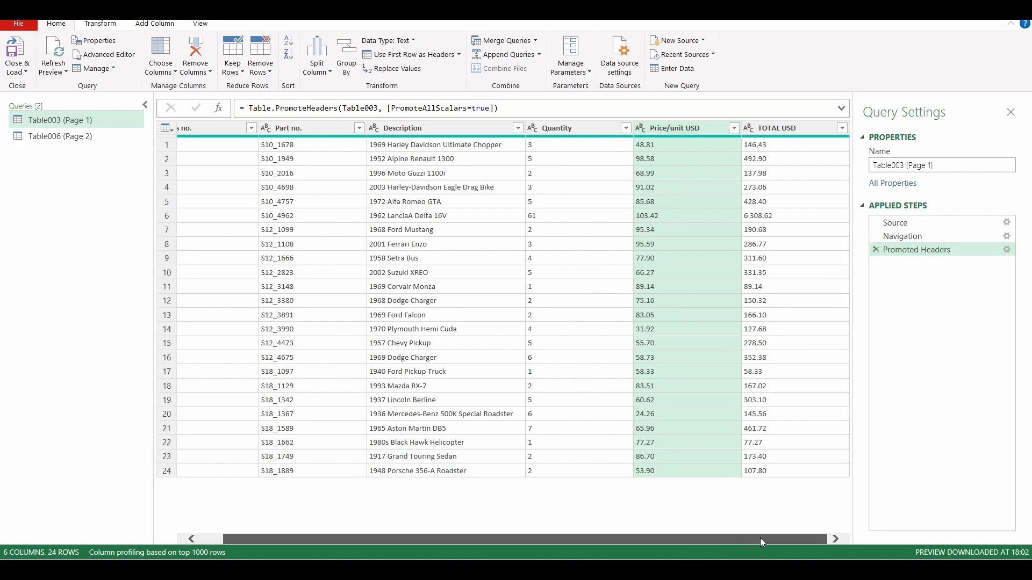
left_click(763, 130, "ctrl")
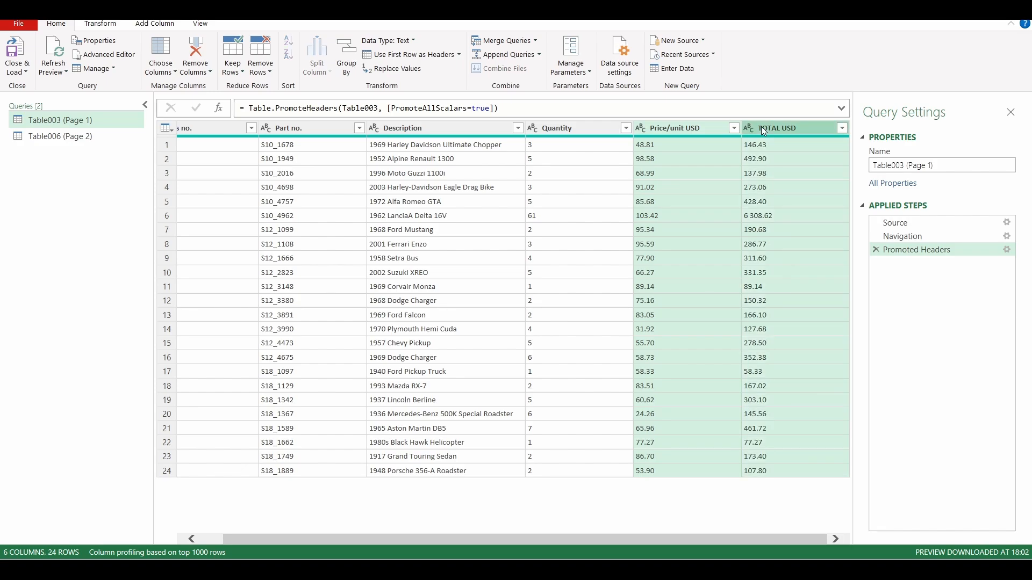
right_click(762, 132)
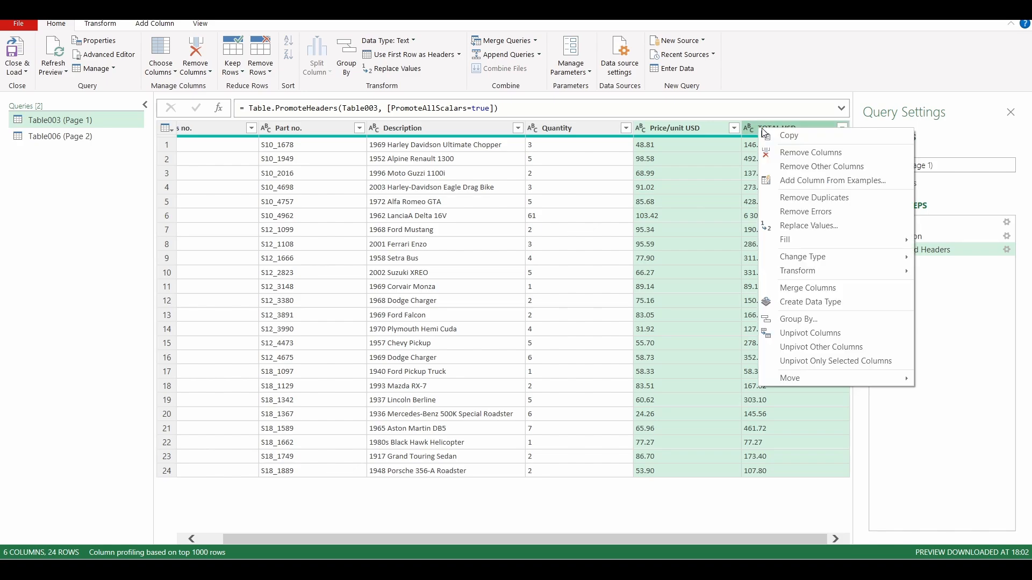
mouse_move(810, 260)
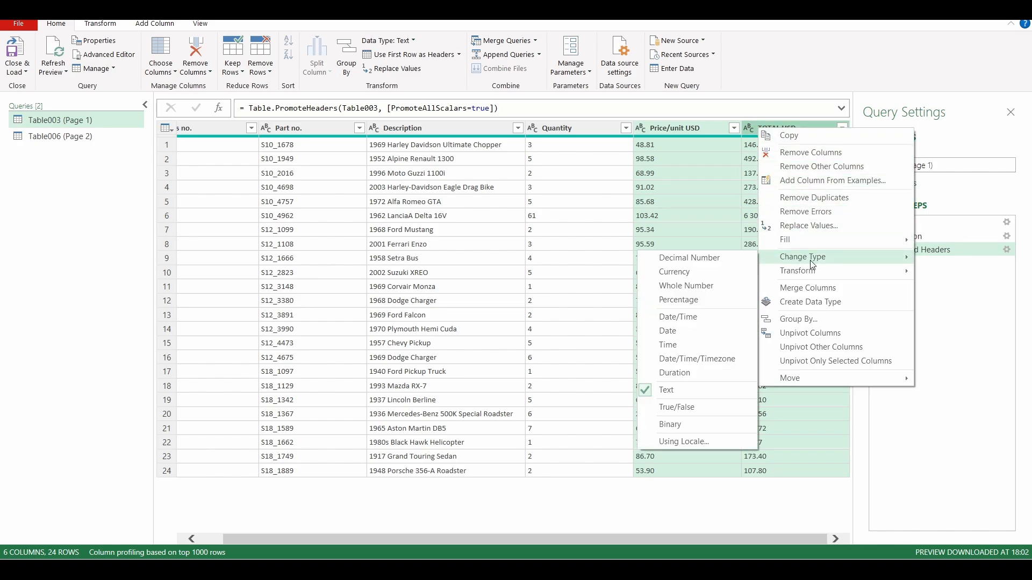
left_click(809, 227)
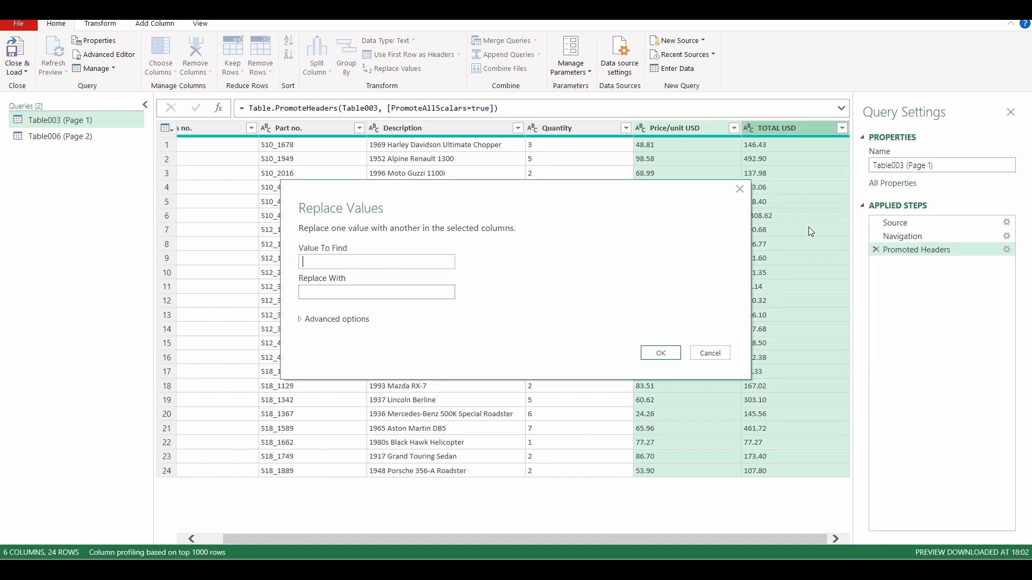
left_click(328, 266)
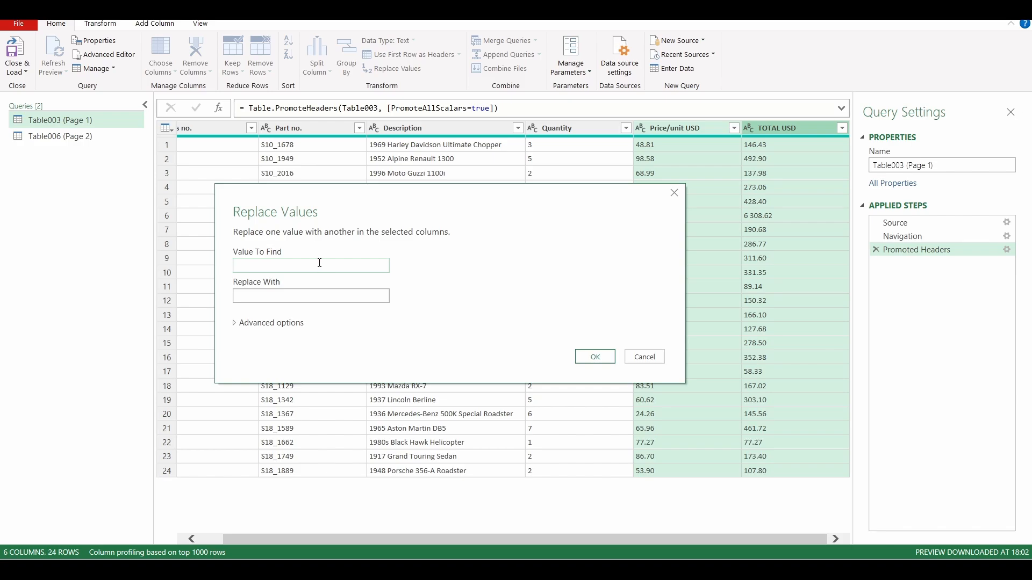
type(".")
left_click(320, 293)
type(",")
left_click(595, 358)
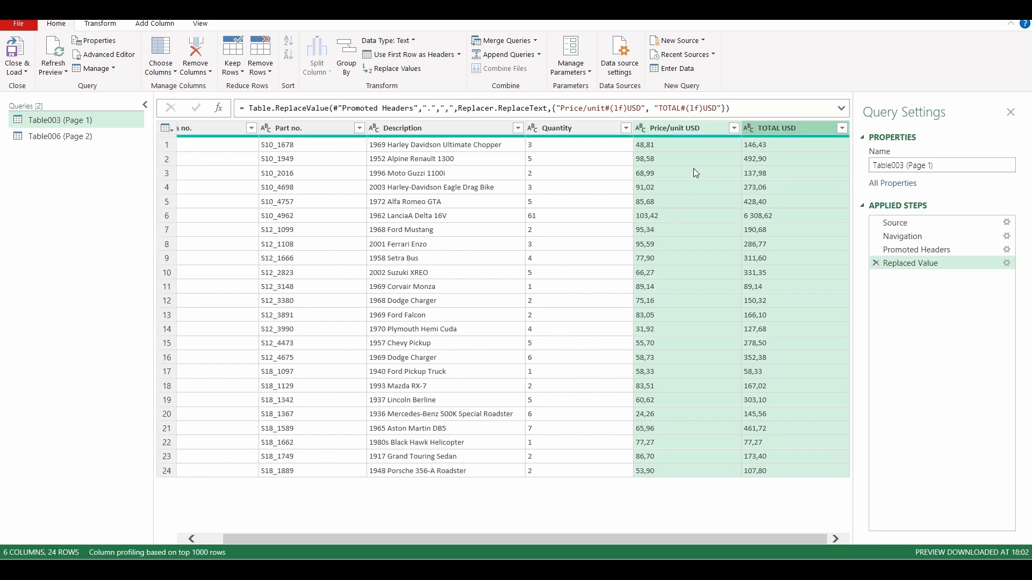
Change the Price/unit USD and TOTAL USD columns to Decimal Number and inspect the TOTAL USD cell in row 6
right_click(676, 128)
mouse_move(720, 257)
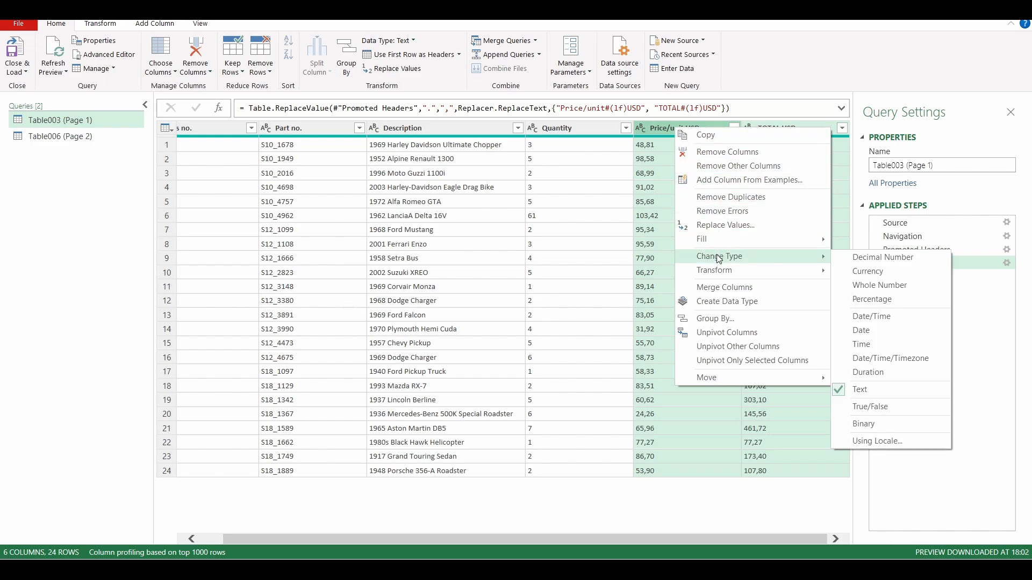
left_click(897, 263)
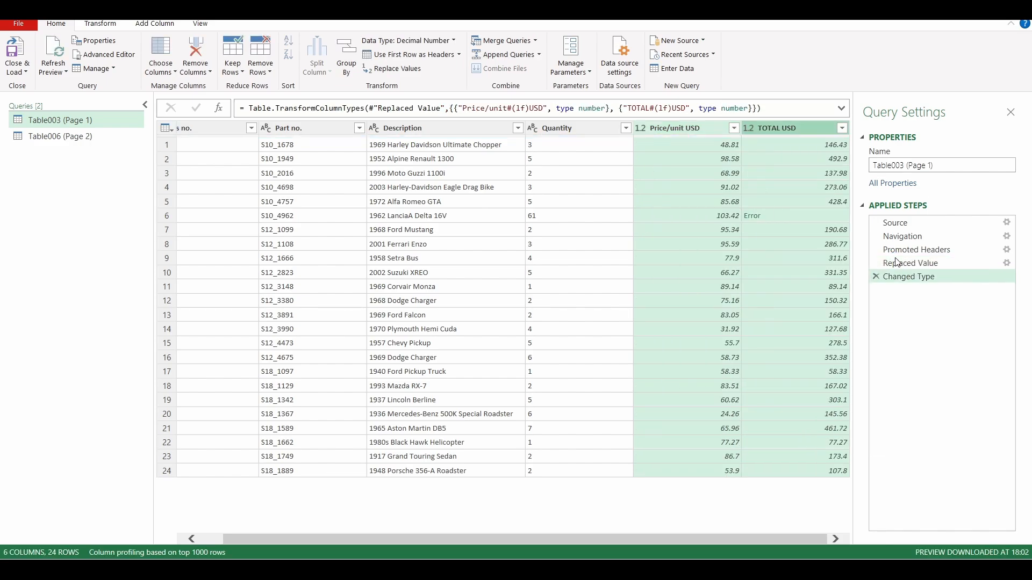
left_click(795, 217)
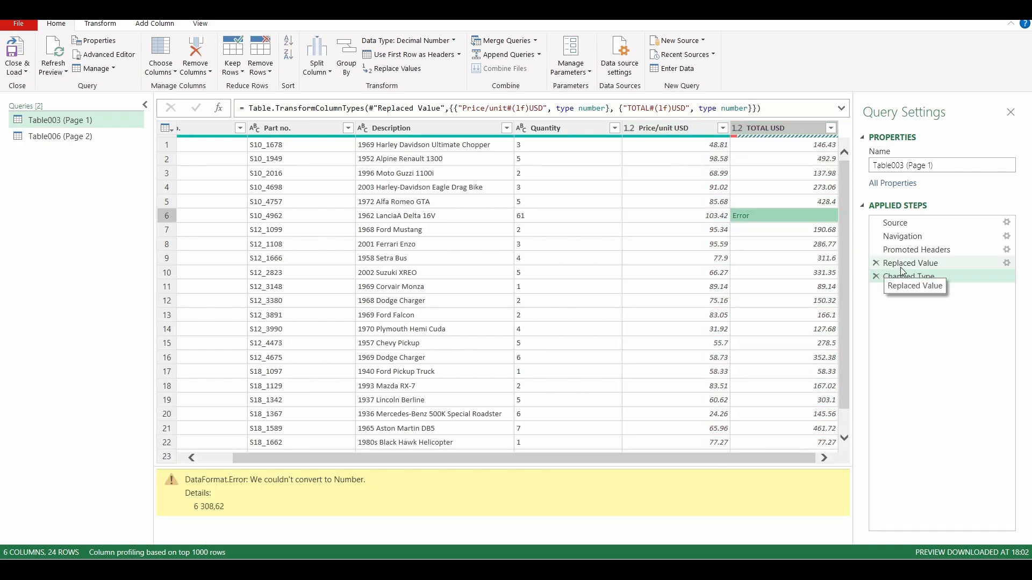
Insert a replacement after the Replaced Value step that removes spaces from the TOTAL USD column, and recheck the Changed Type step
left_click(903, 268)
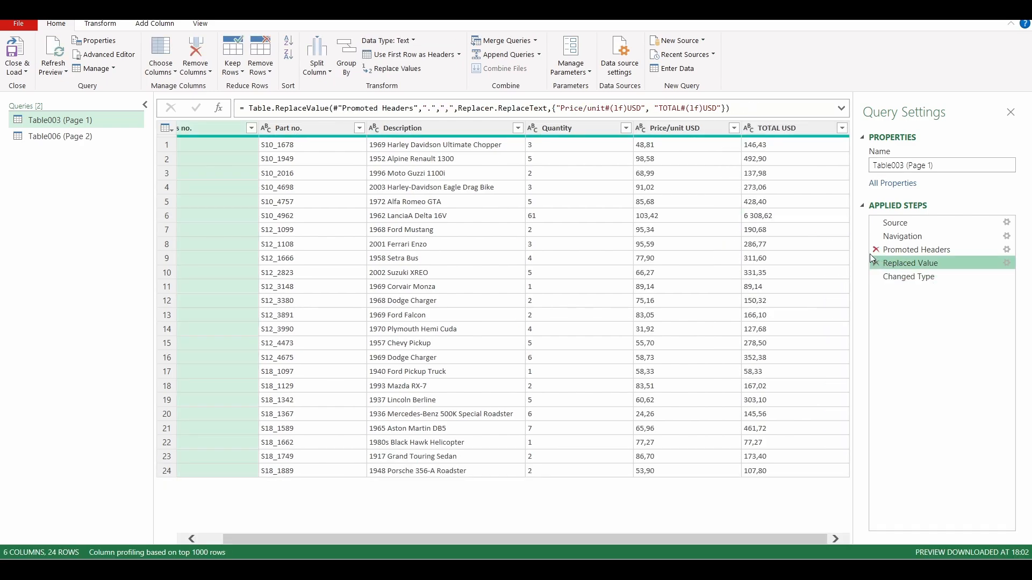
left_click(779, 223)
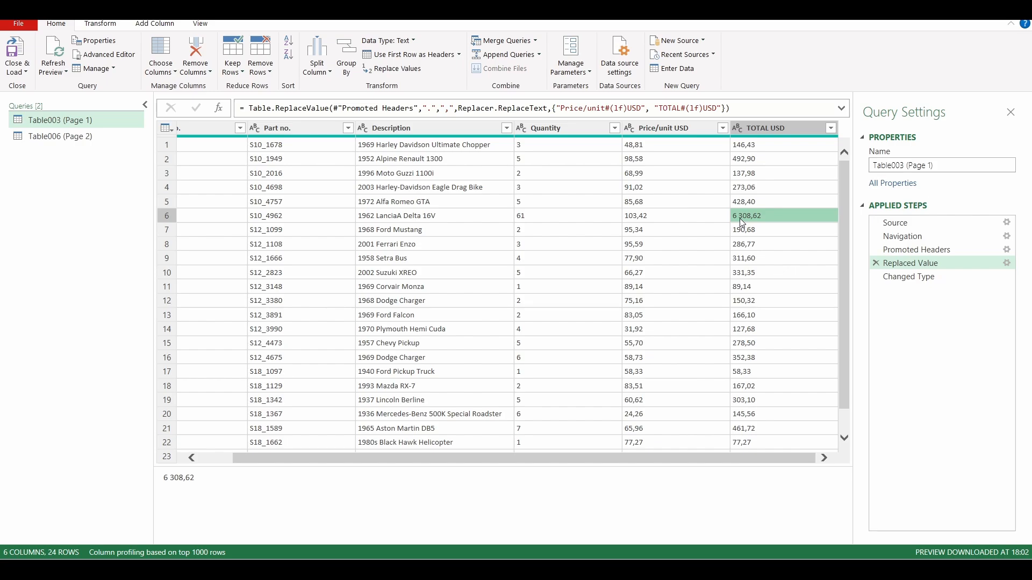
left_click(747, 132)
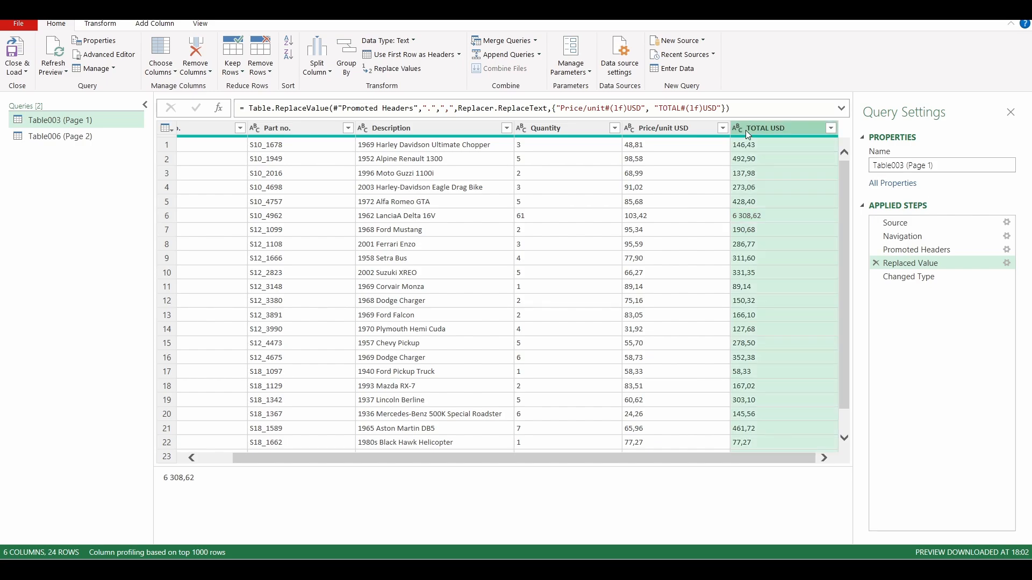
right_click(760, 132)
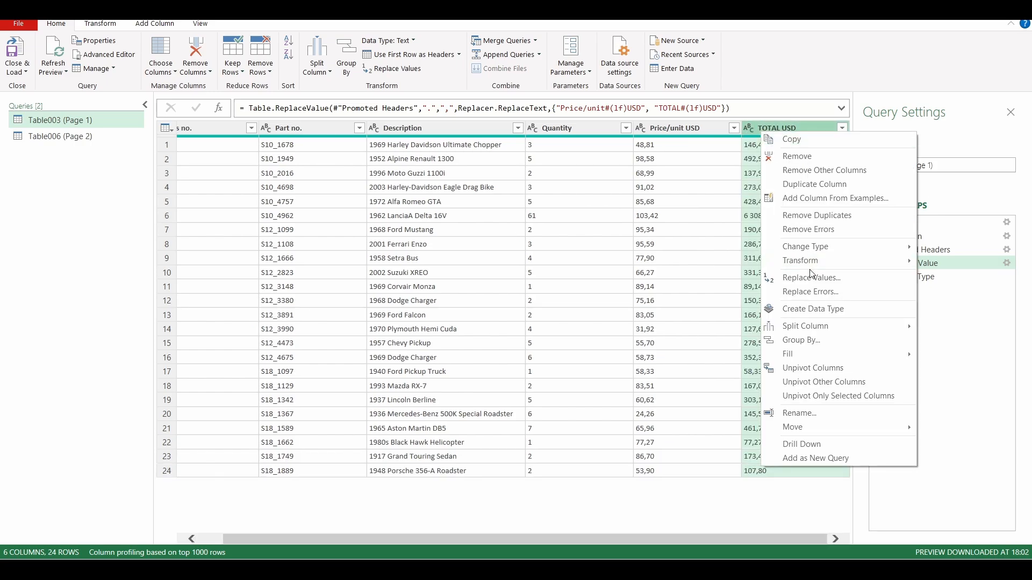
mouse_move(811, 250)
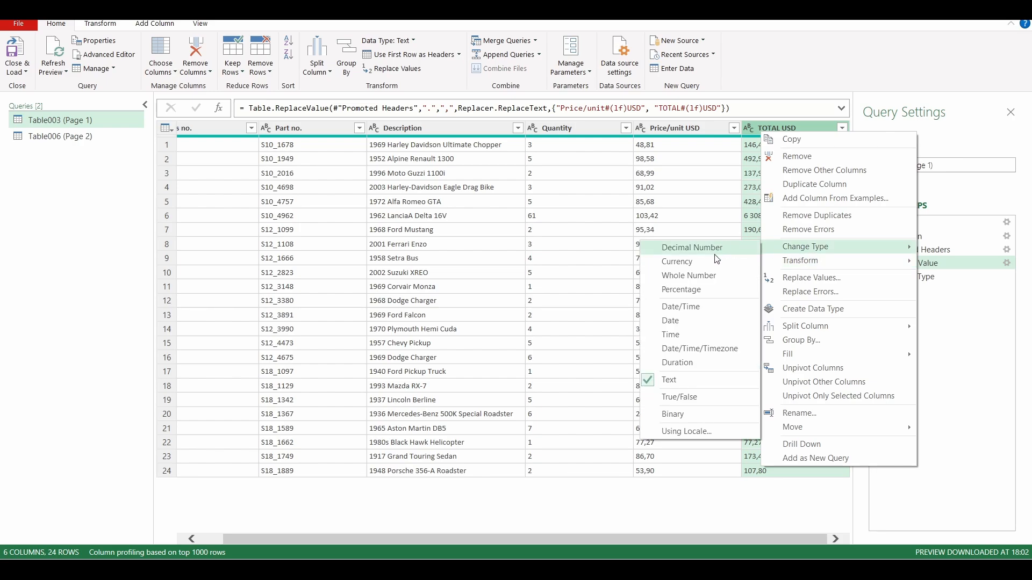
left_click(805, 278)
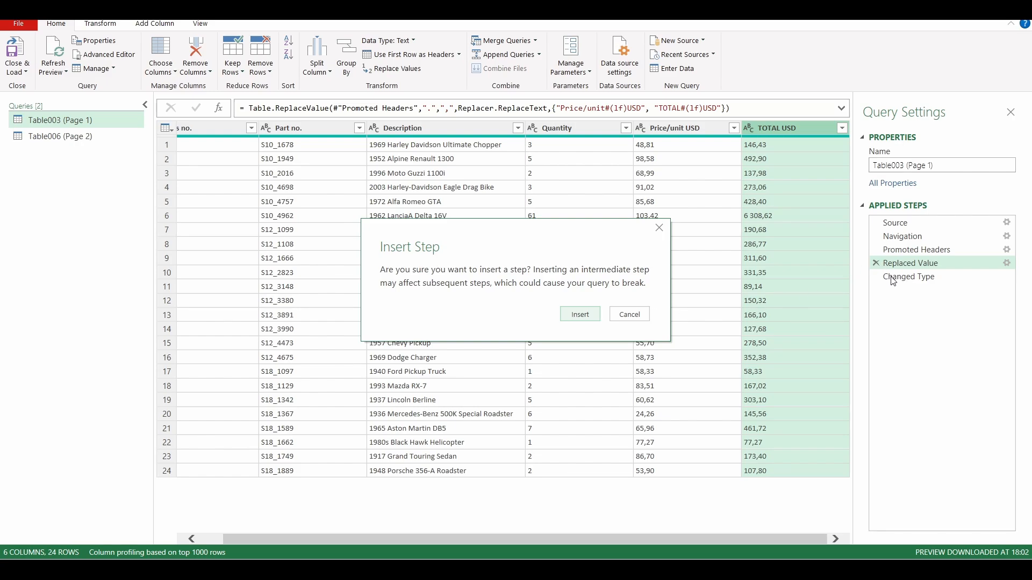
left_click(596, 318)
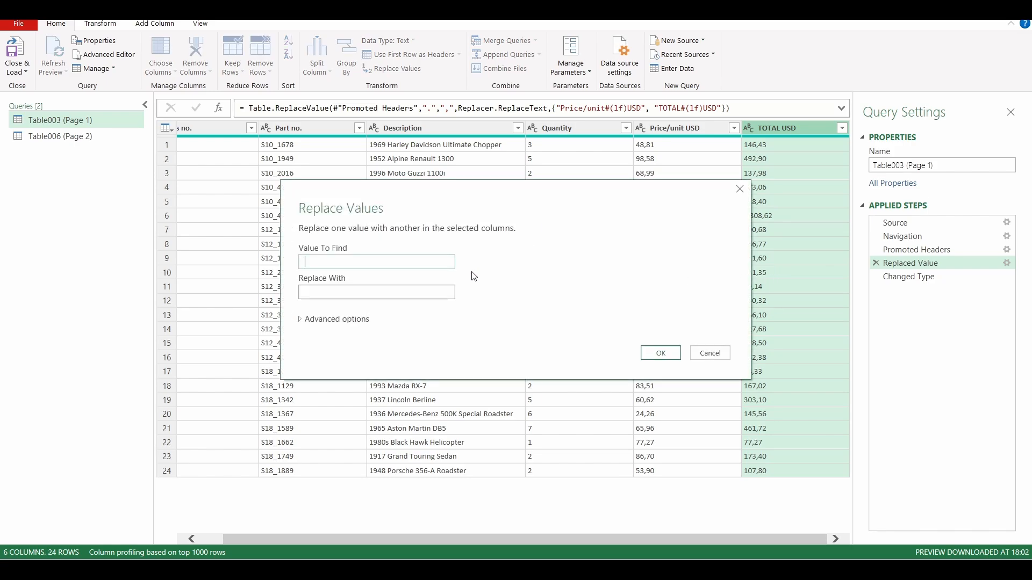
left_click(396, 292)
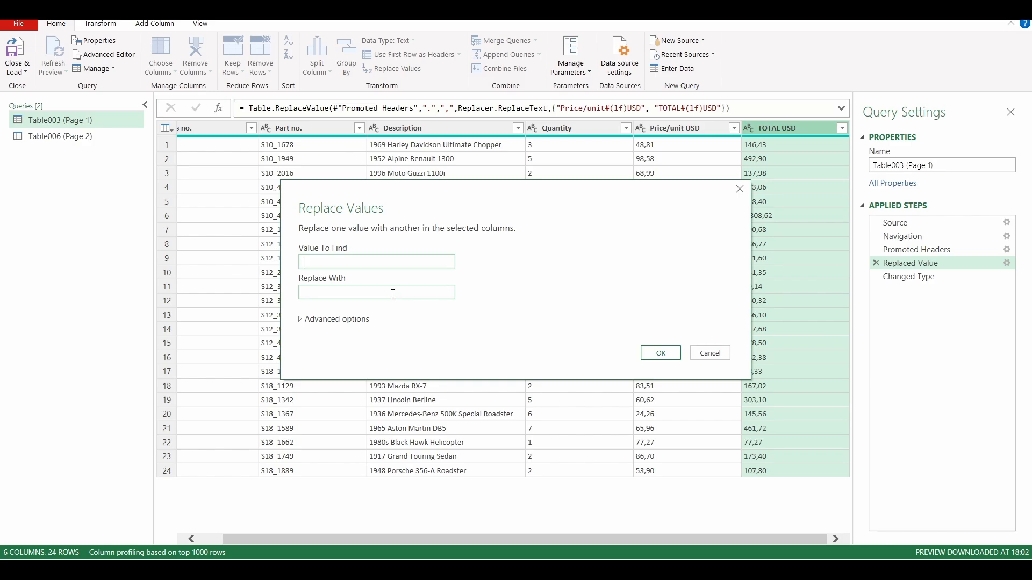
left_click(660, 353)
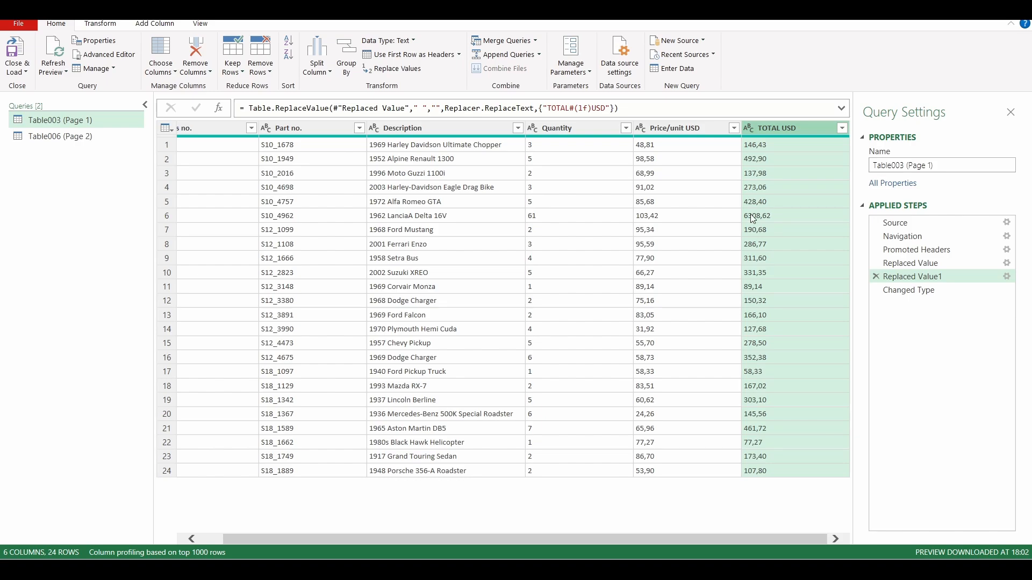
left_click(905, 293)
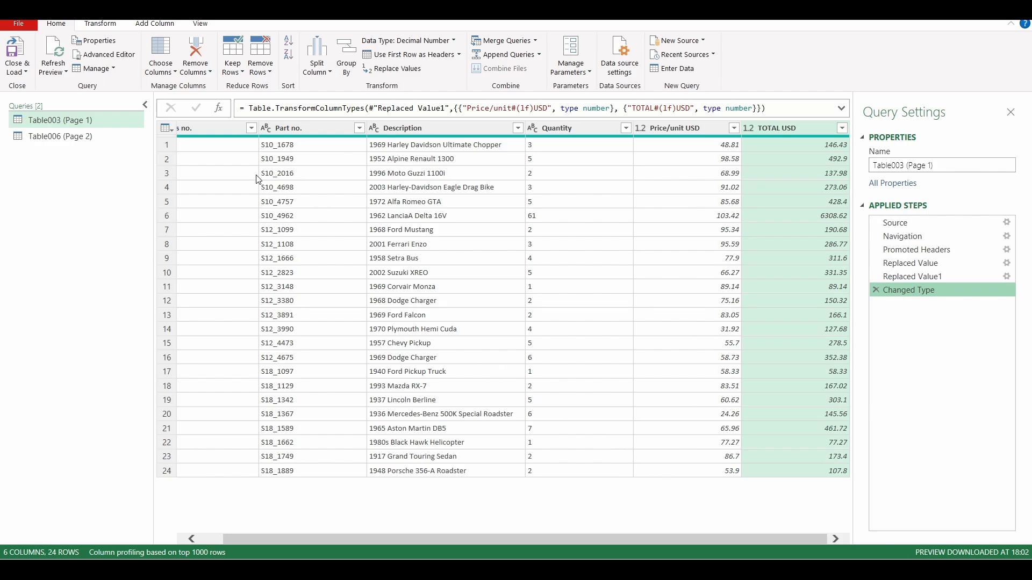
Change the data type of the Quantity and Pos no. columns to Whole Number
left_click_drag(530, 539, 504, 539)
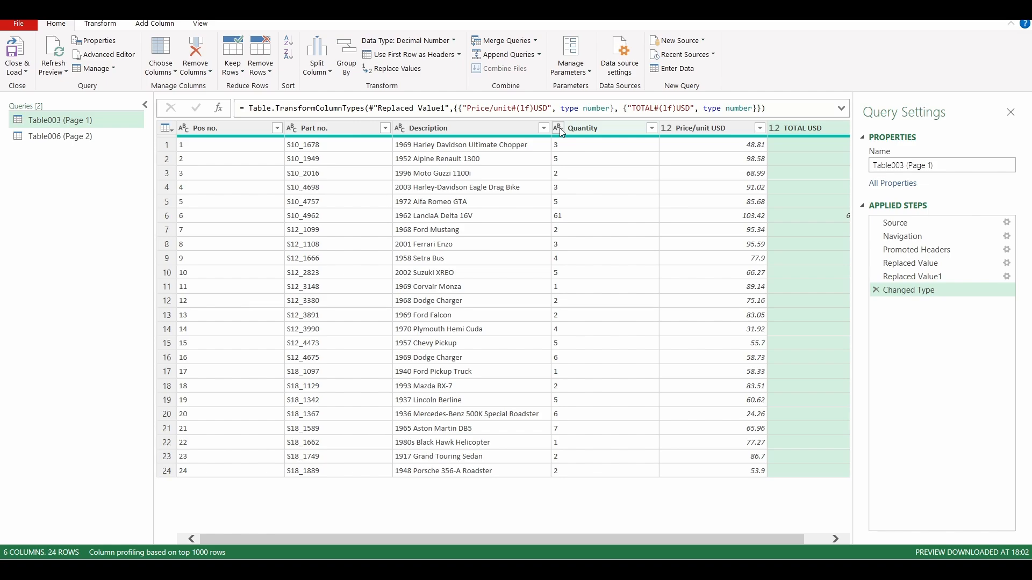
left_click(598, 128)
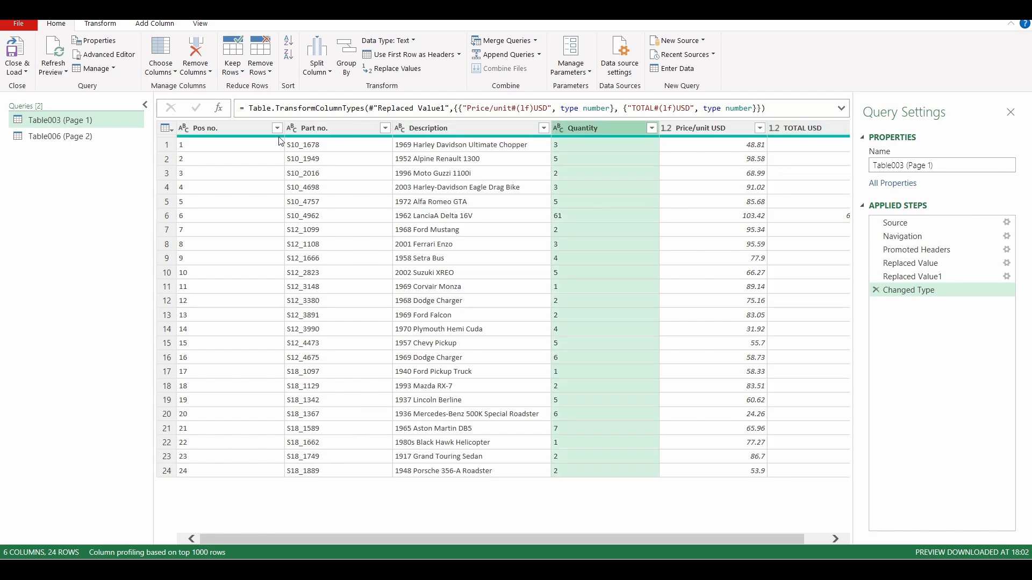
left_click(240, 133, "ctrl")
right_click(240, 133)
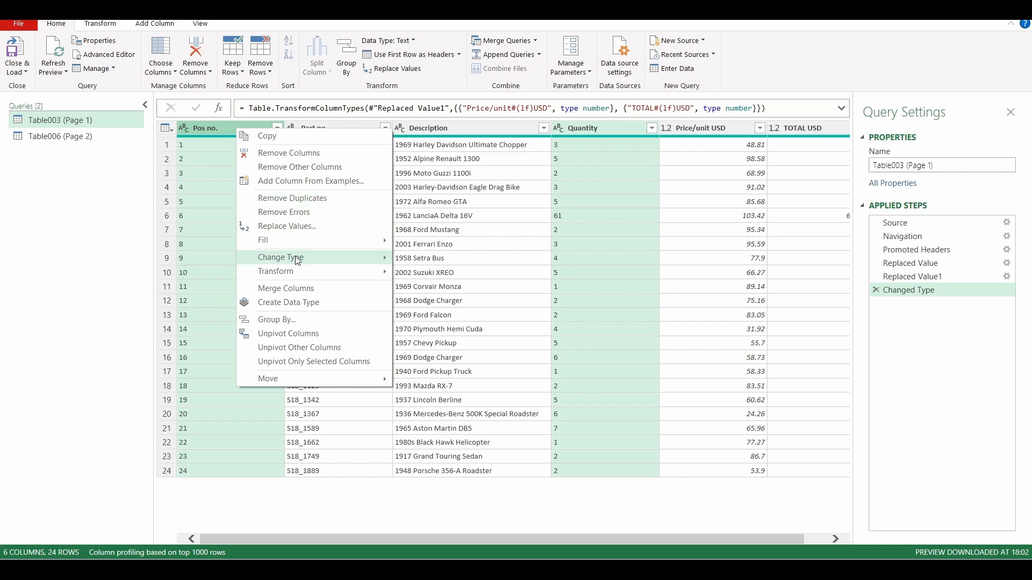
mouse_move(297, 261)
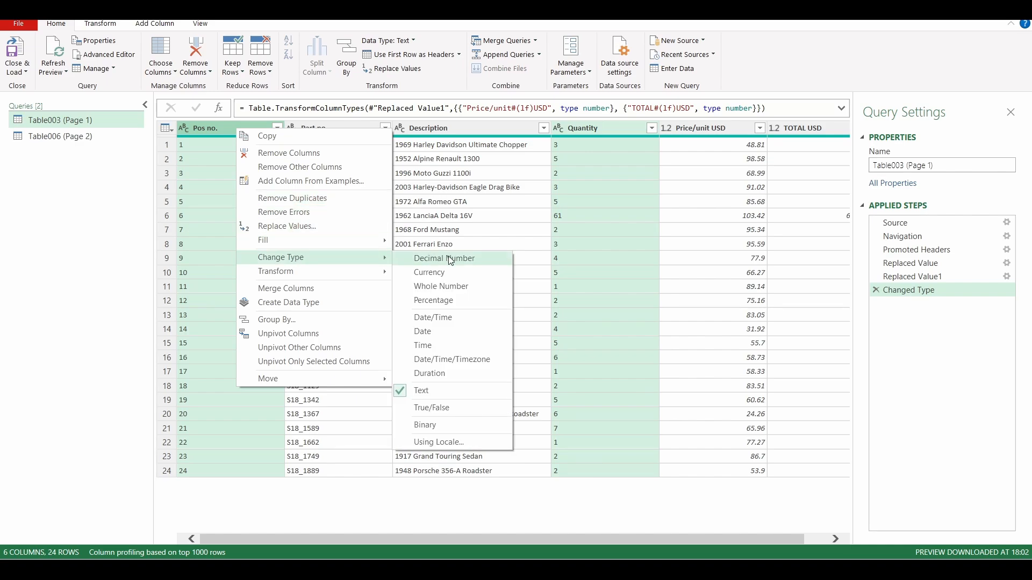
left_click(450, 290)
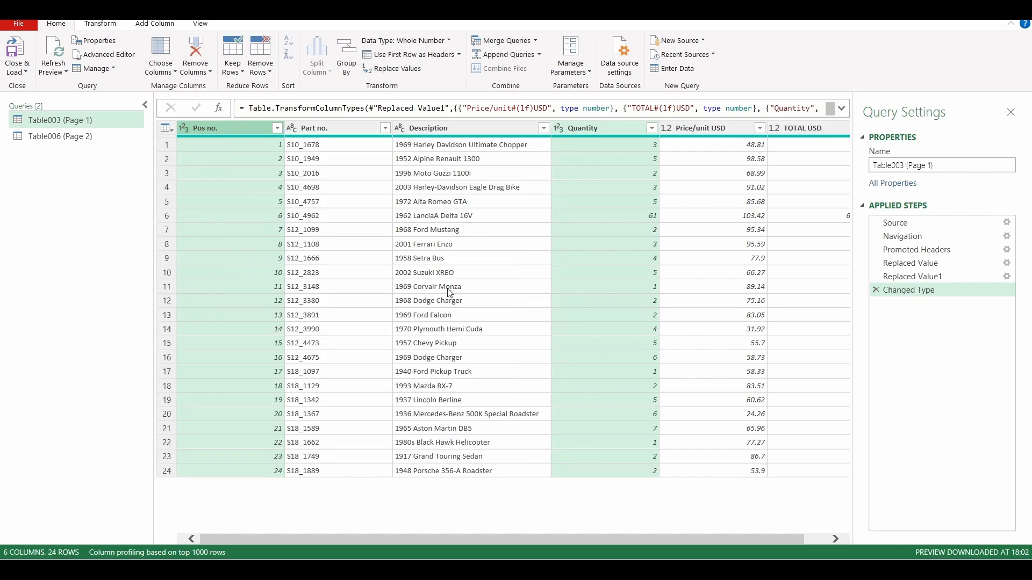
Check the data type of each column in Table003 (Page 1), from Pos no. through TOTAL USD
left_click(239, 128)
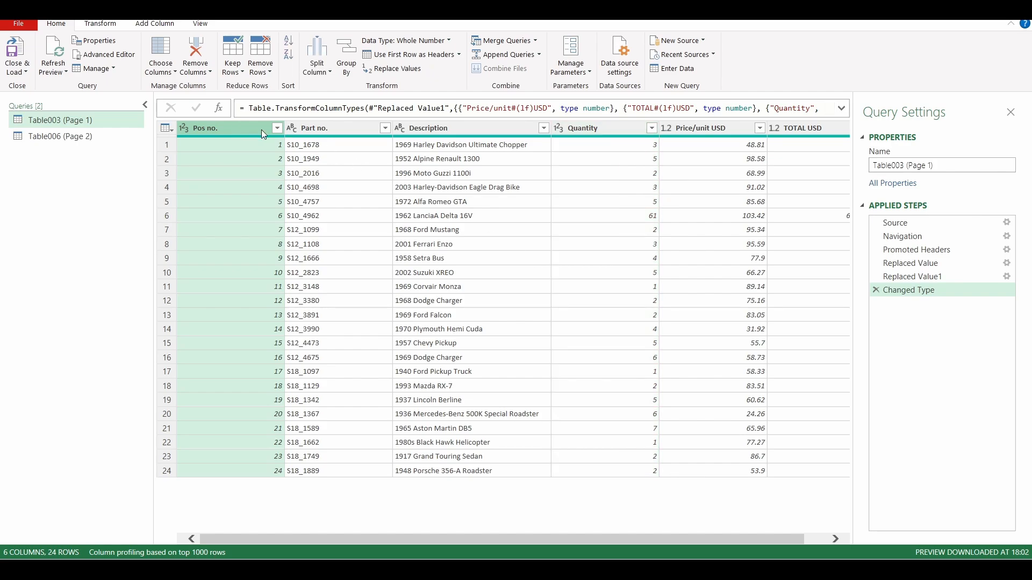
left_click(330, 132)
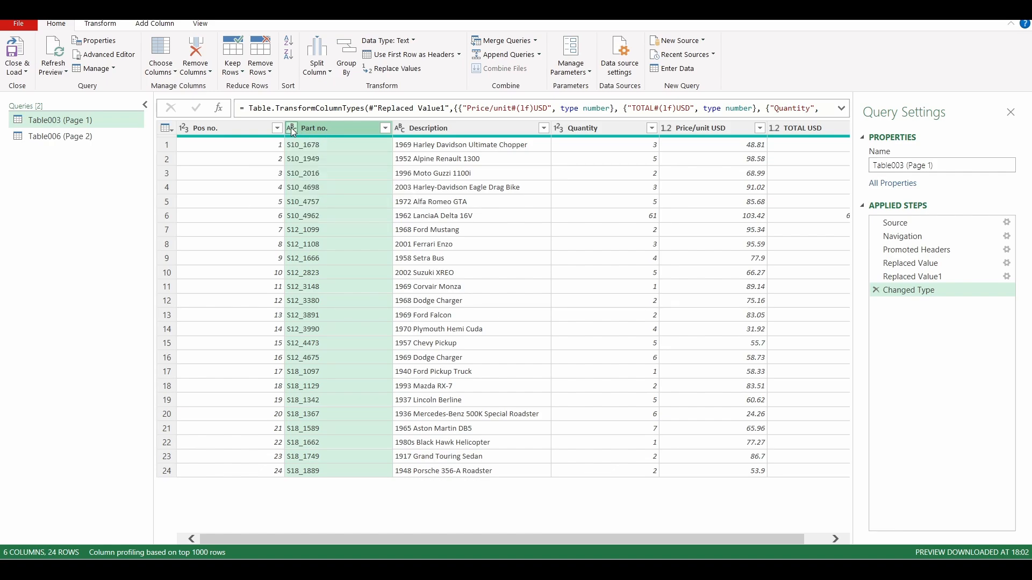
left_click(450, 127)
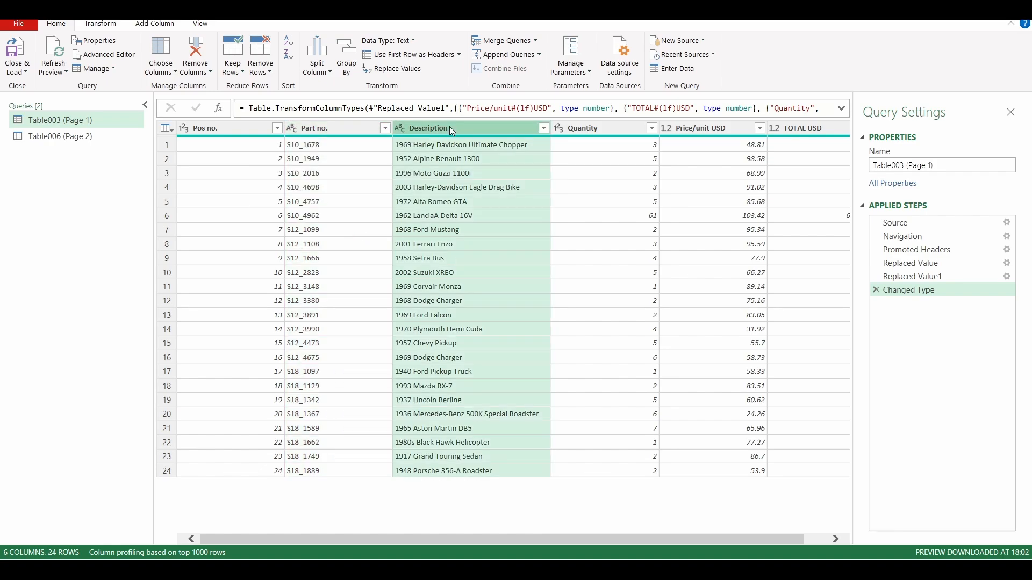
left_click(610, 130)
left_click(710, 132)
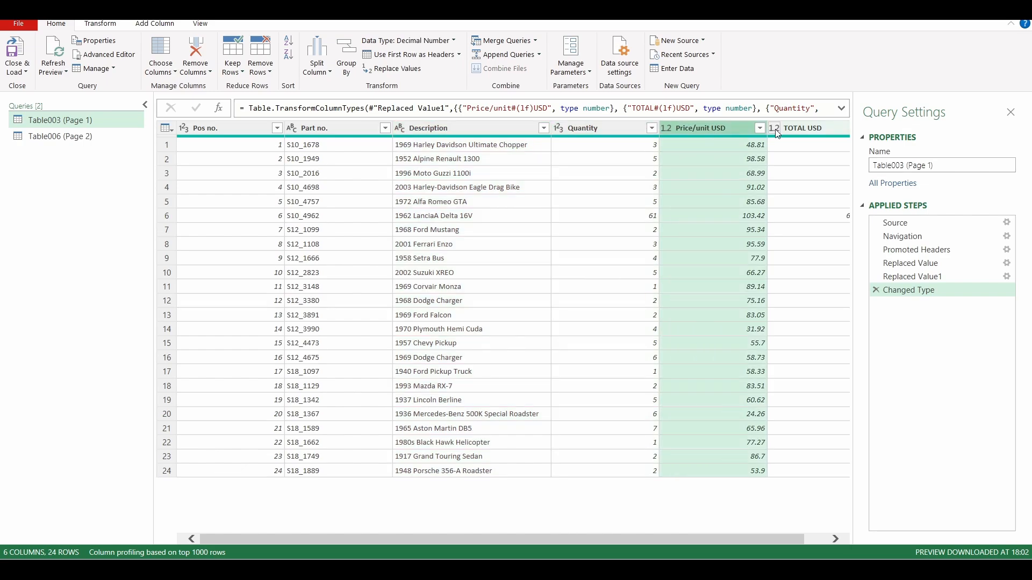
left_click(798, 133)
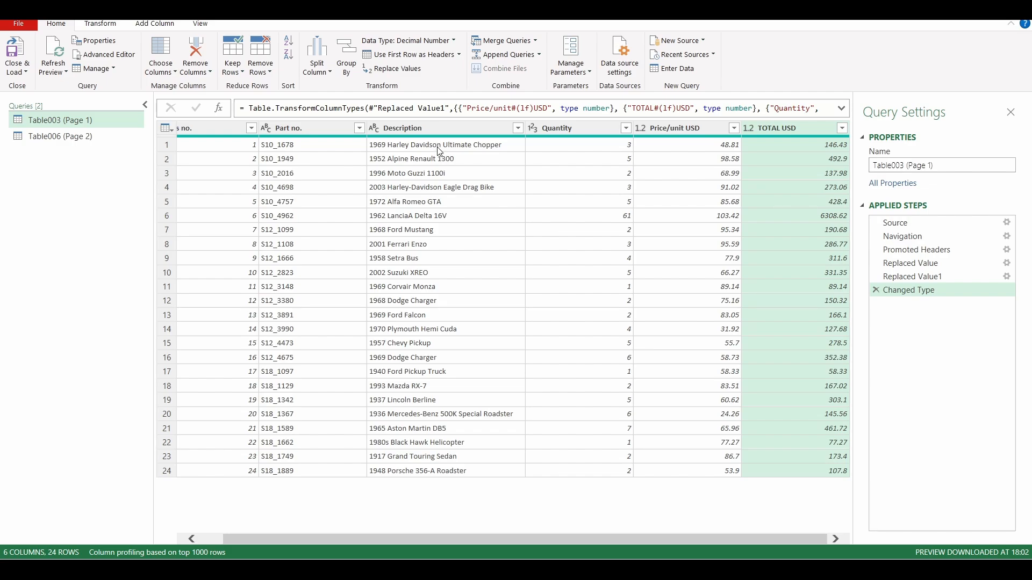
Close and load the queries into the workbook, and reopen the Table003 (Page 1) query for editing
left_click(17, 52)
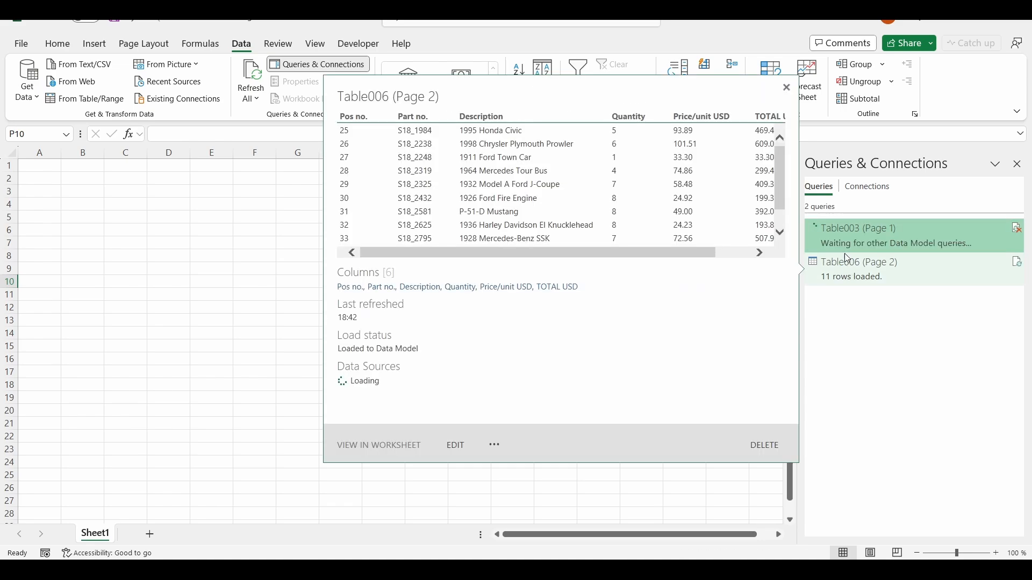
mouse_move(855, 243)
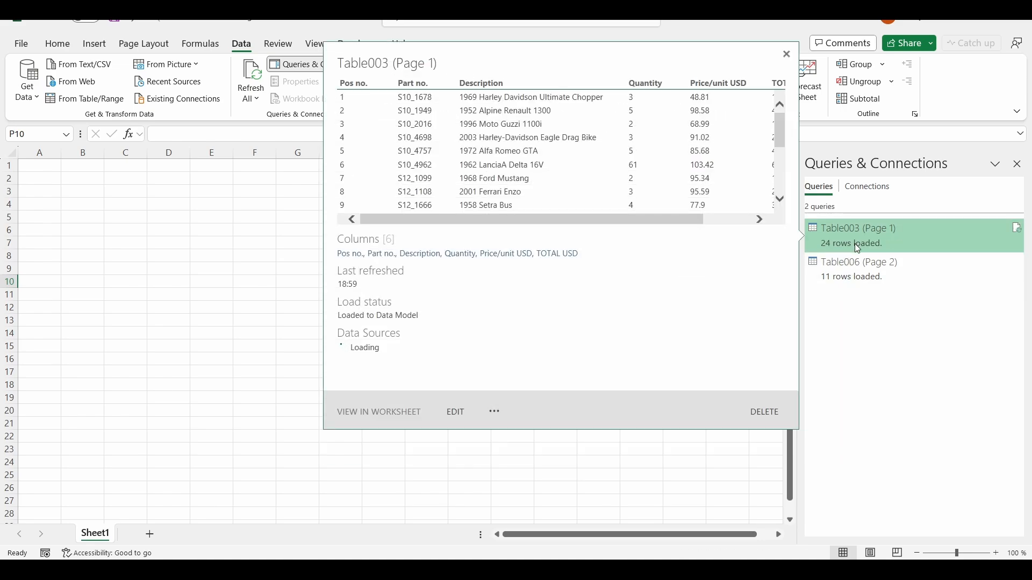
double_click(854, 244)
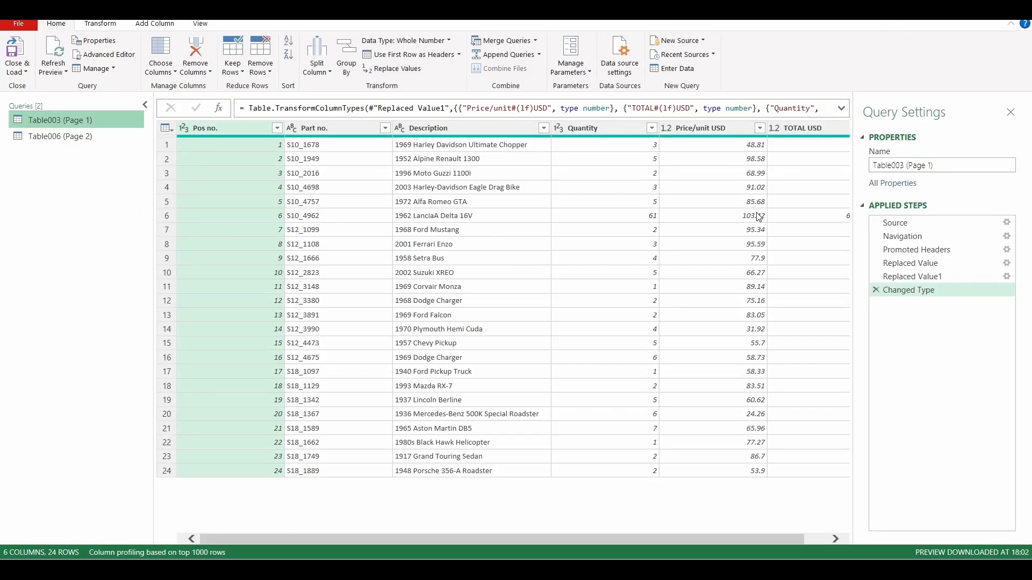
Leave the Table003 (Page 1) query and open the Table006 (Page 2) query for editing
left_click_drag(753, 540, 789, 539)
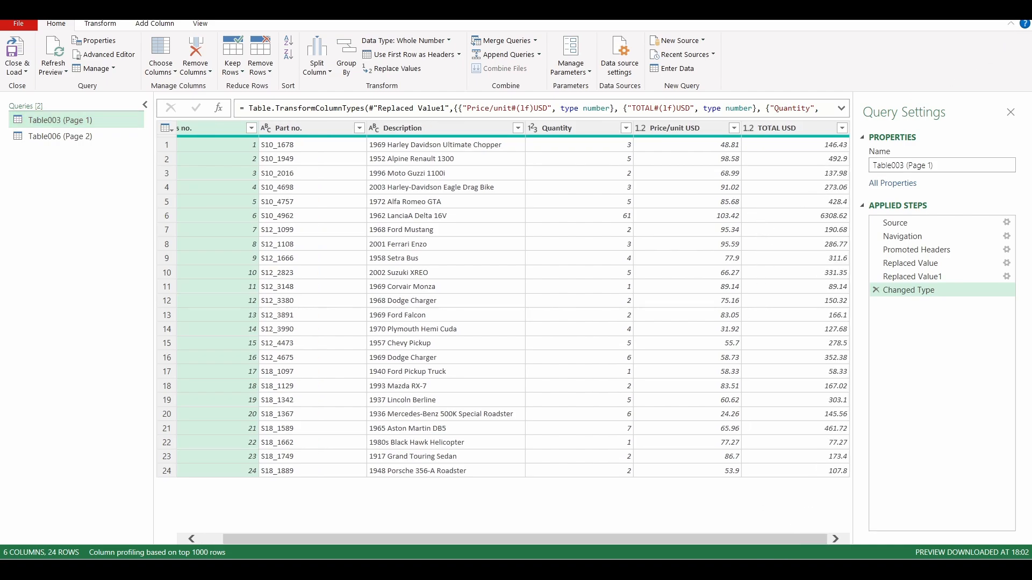
left_click(1018, 10)
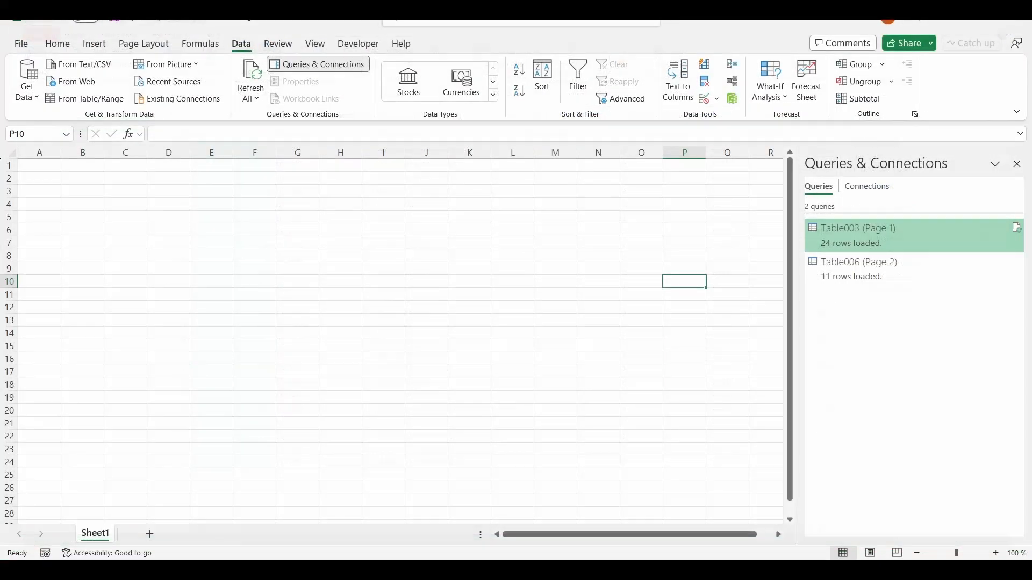
left_click(842, 270)
double_click(849, 263)
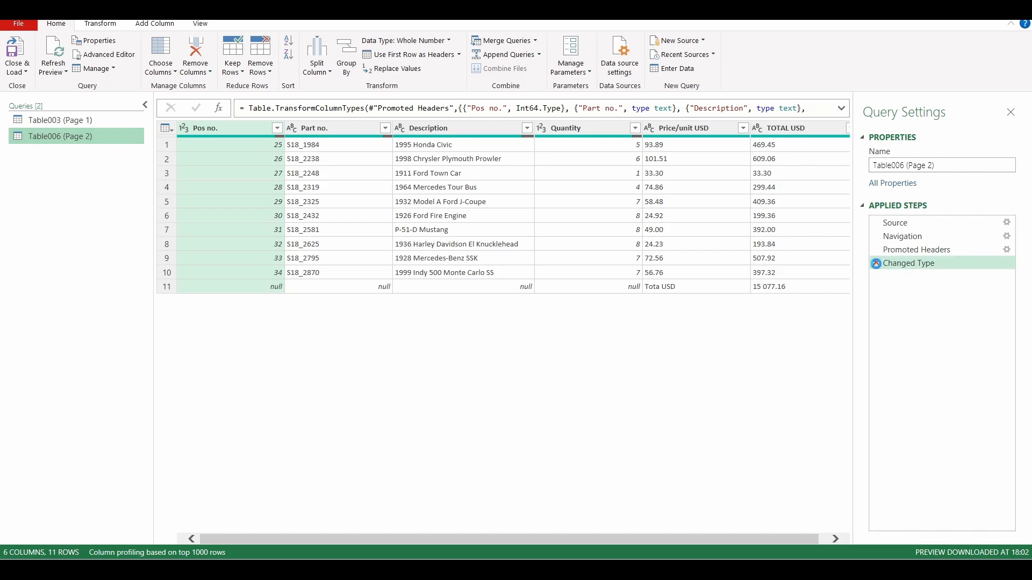
Delete the Changed Type and Promoted Headers steps of Table006 (Page 2), and use the first row as headers again
left_click(877, 263)
left_click(877, 250)
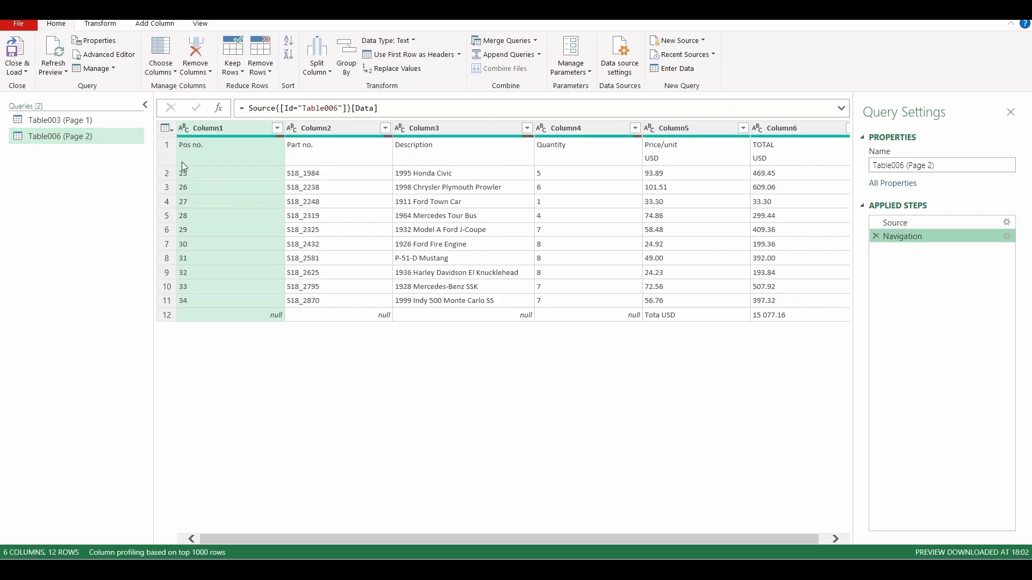
left_click(166, 129)
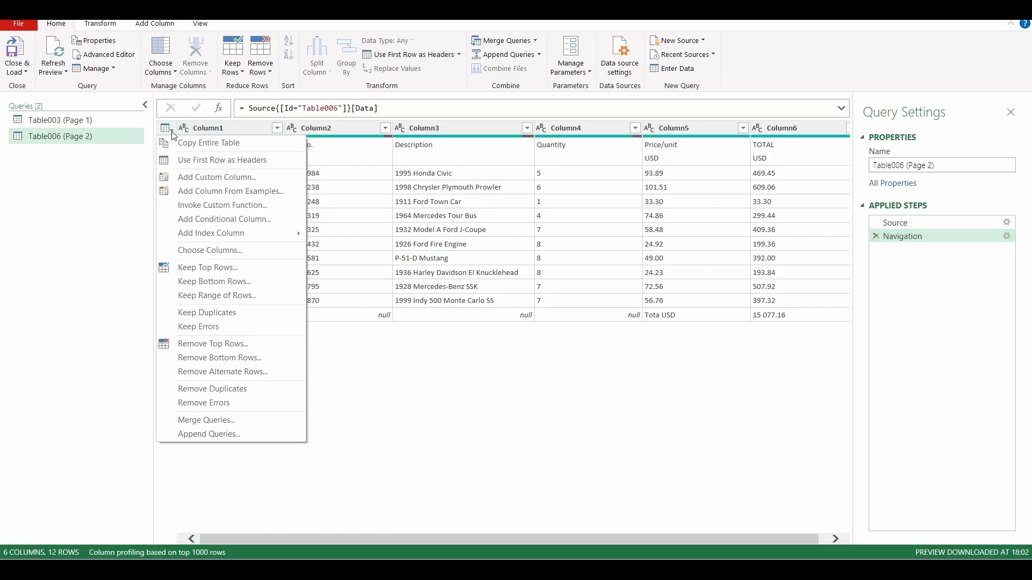
left_click(195, 162)
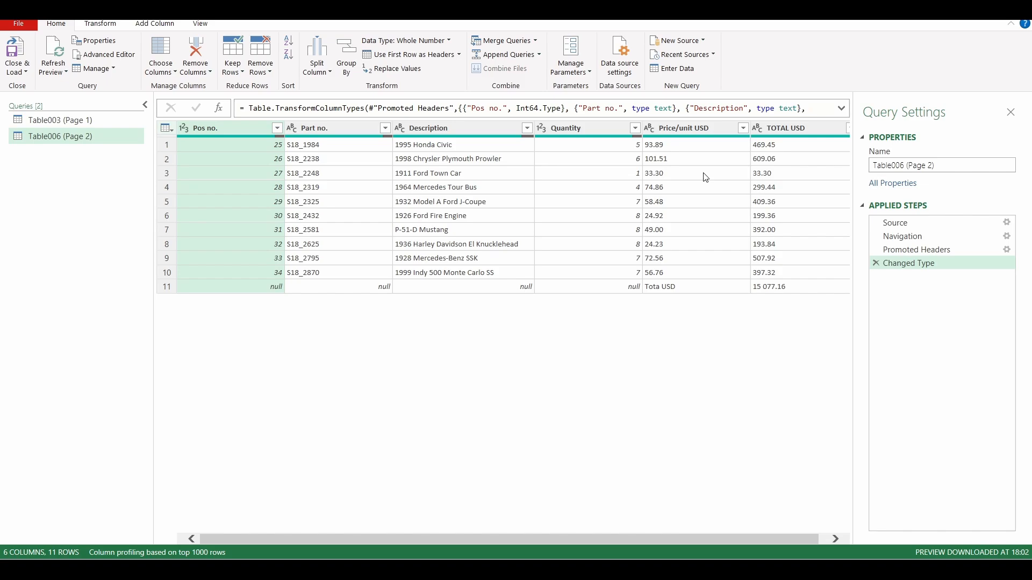
Replace each "." with "," in the Price/unit USD and TOTAL USD columns
left_click(700, 126)
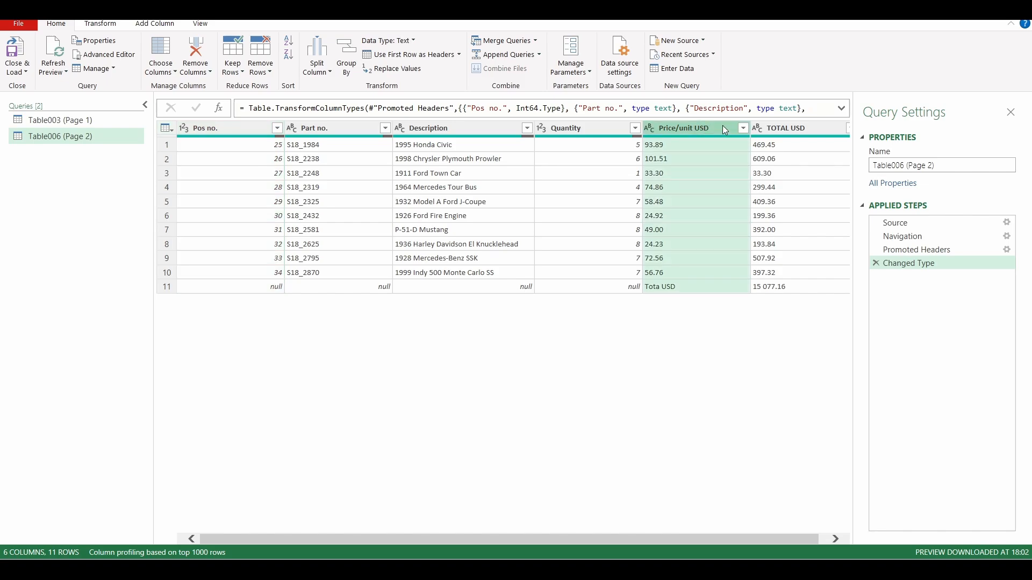
left_click(782, 129, "ctrl")
right_click(780, 132)
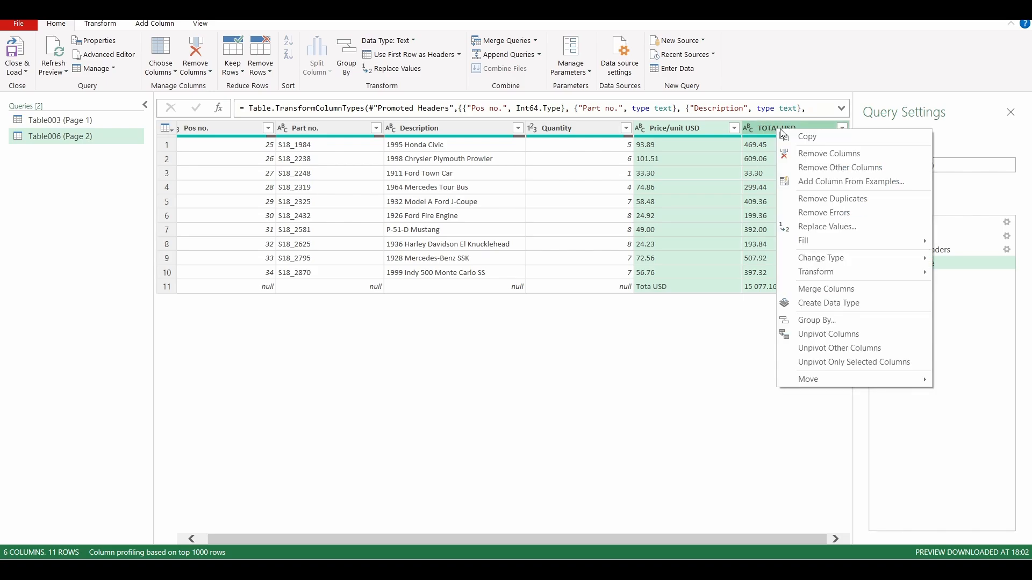
left_click(829, 227)
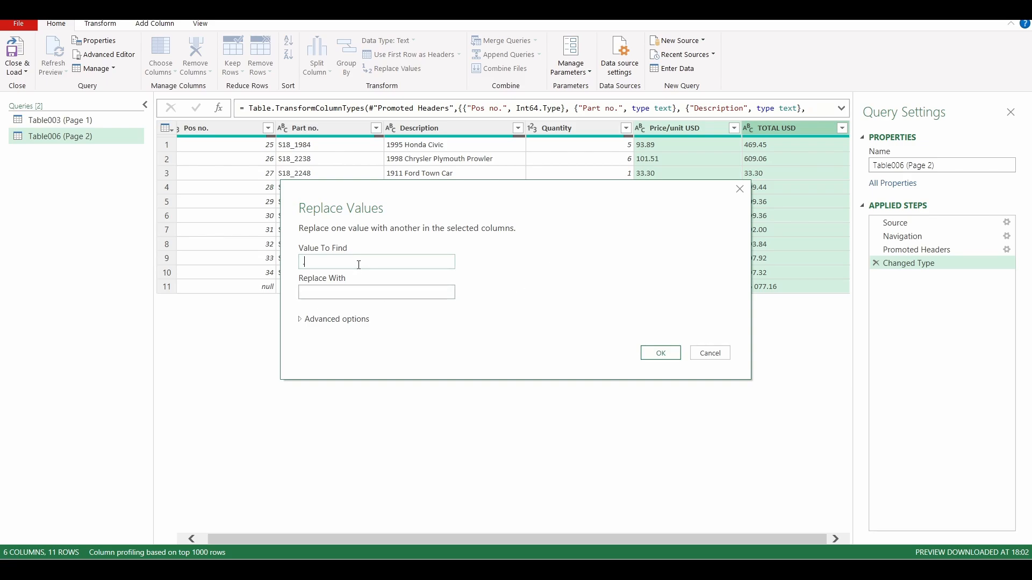
left_click(342, 292)
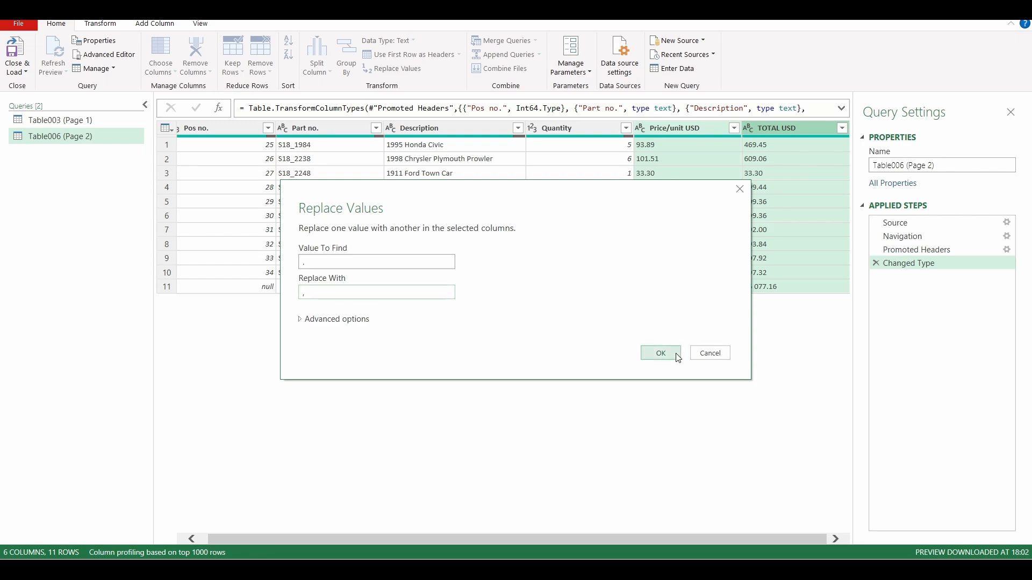
left_click(661, 353)
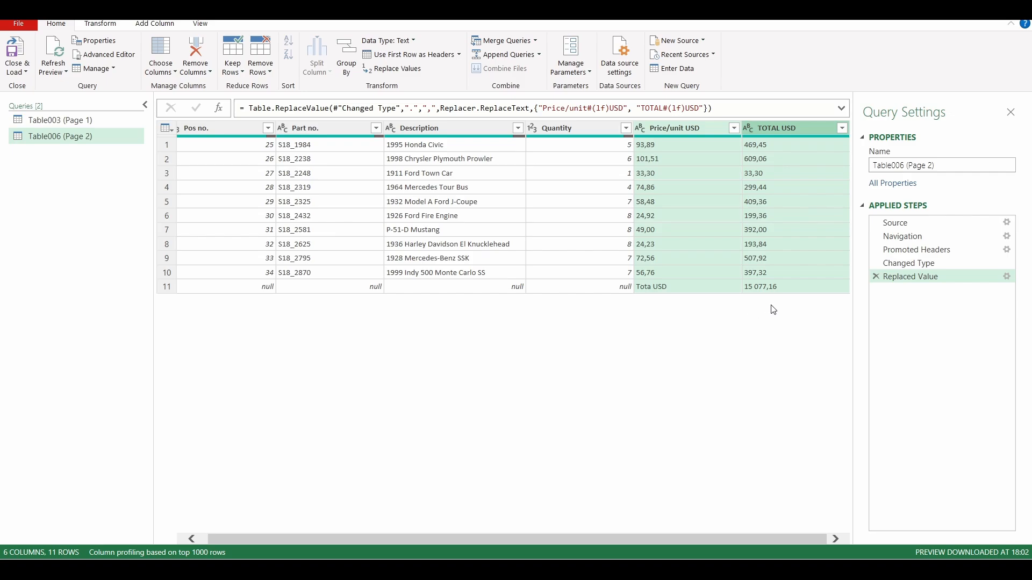
Change the data type of the Price/unit USD and TOTAL USD columns to Decimal Number
right_click(703, 130)
mouse_move(755, 258)
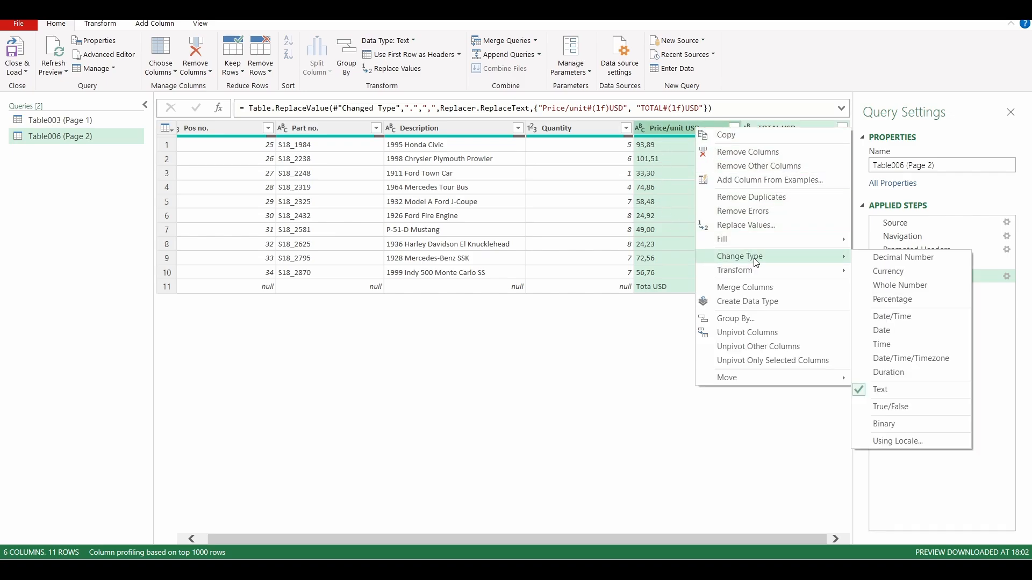
left_click(895, 260)
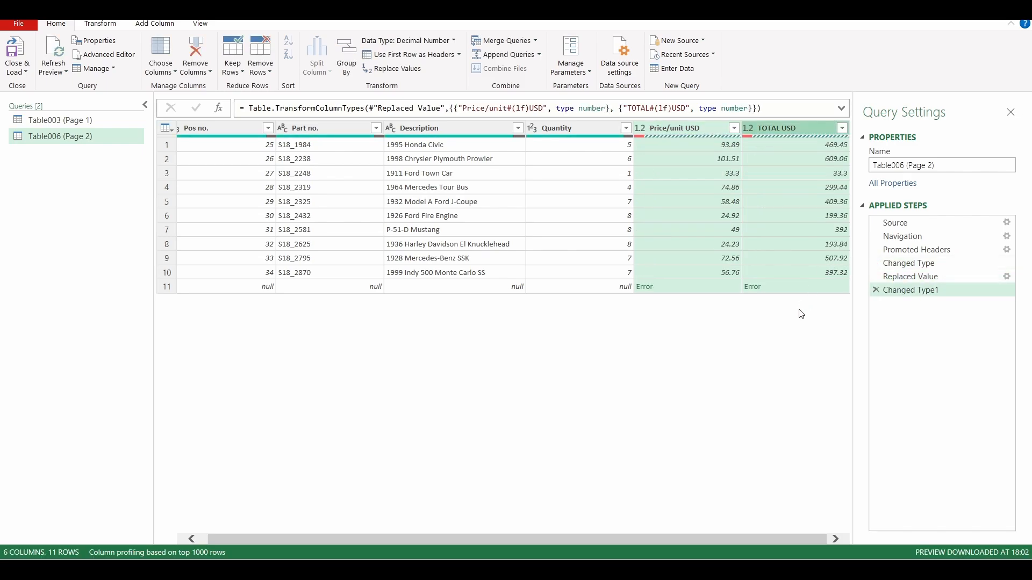
Examine the error cells in the last row by comparing the Price/unit USD and TOTAL USD values at the Replaced Value and Changed Type1 steps
left_click(704, 288)
left_click(775, 285)
left_click(895, 277)
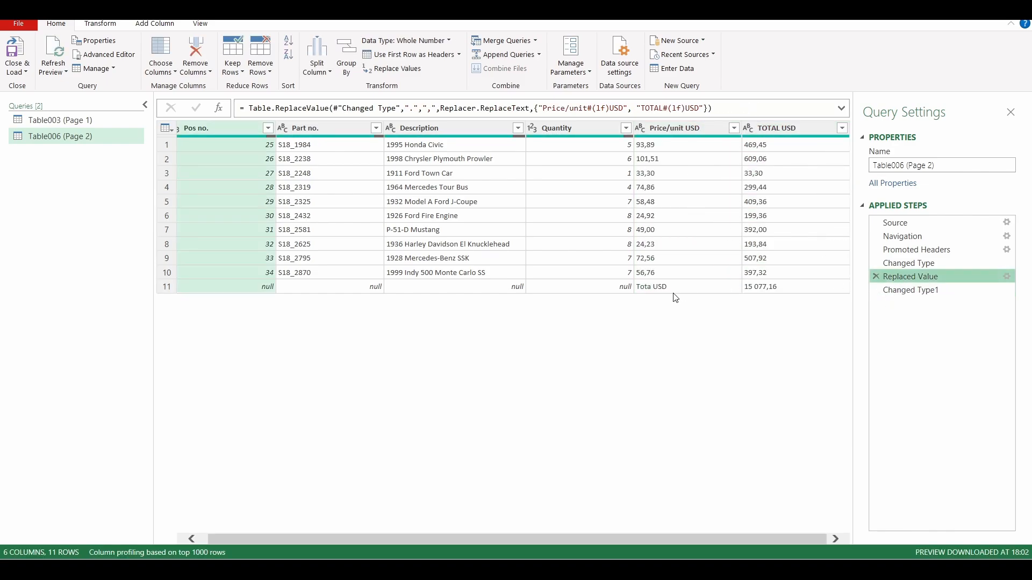
left_click(660, 289)
left_click(773, 288)
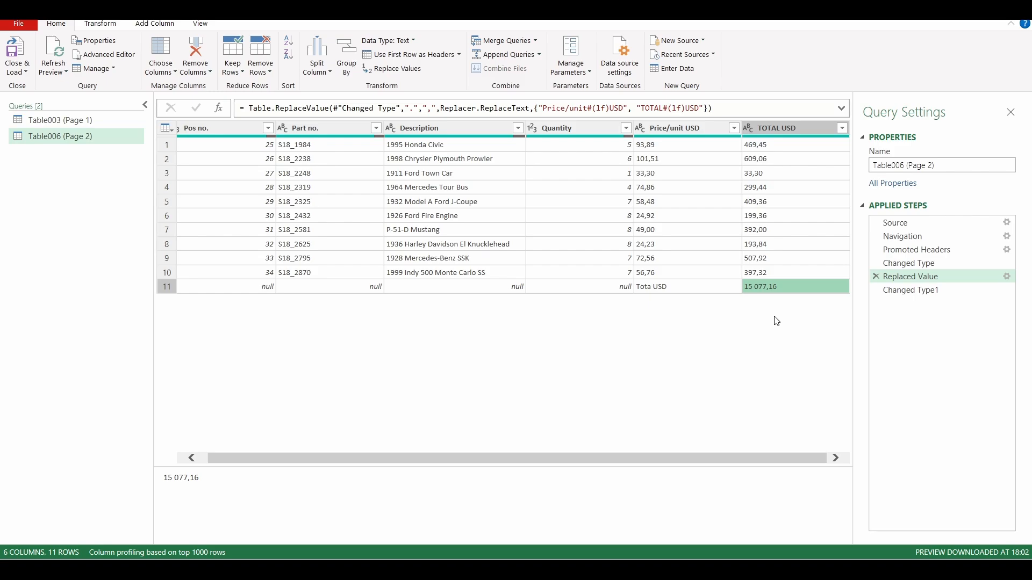
left_click_drag(707, 454, 621, 456)
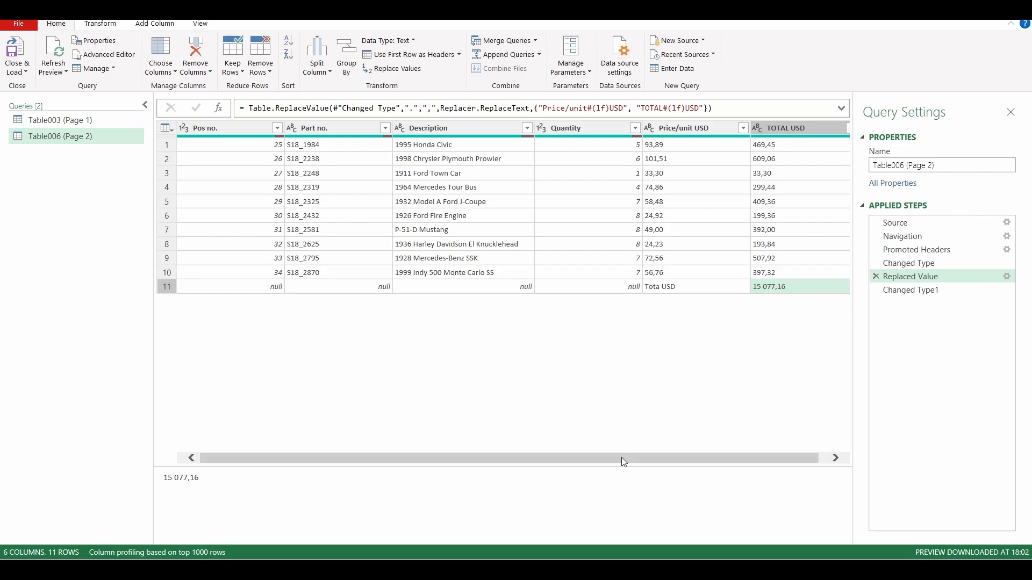
left_click(681, 286)
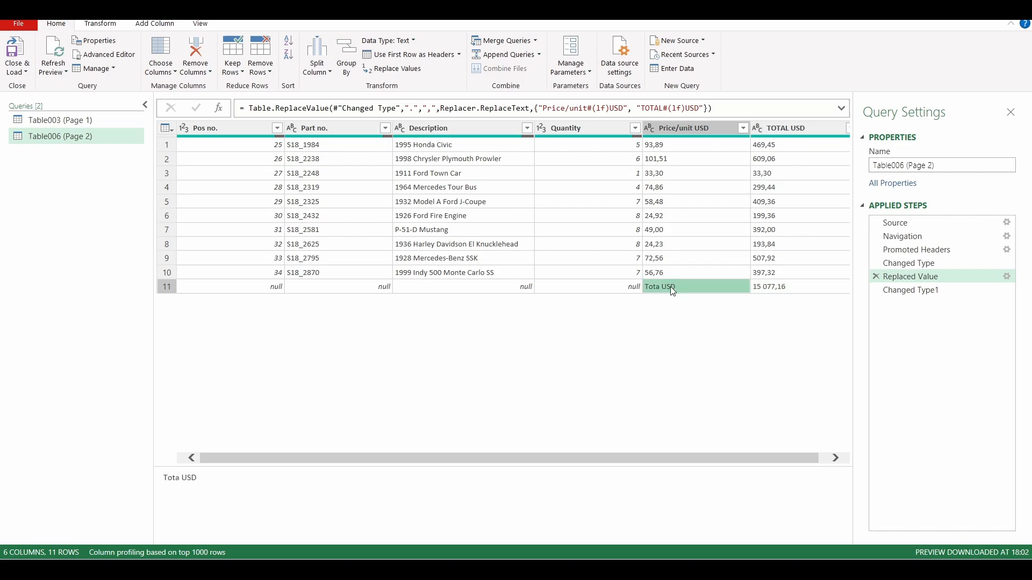
left_click(911, 285)
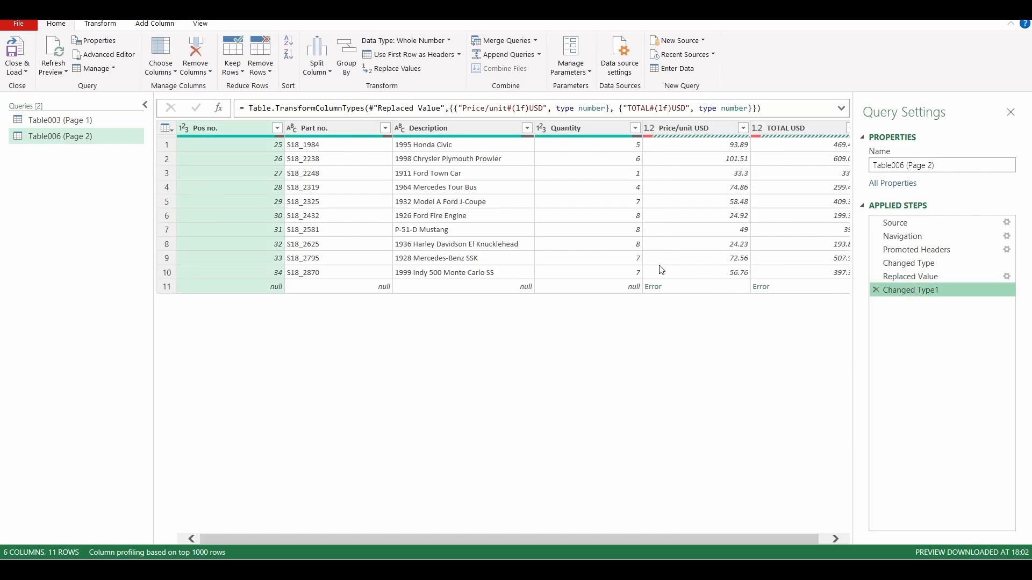
Remove the rows with errors in the Price/unit USD column, and delete that Removed Errors step again
right_click(700, 130)
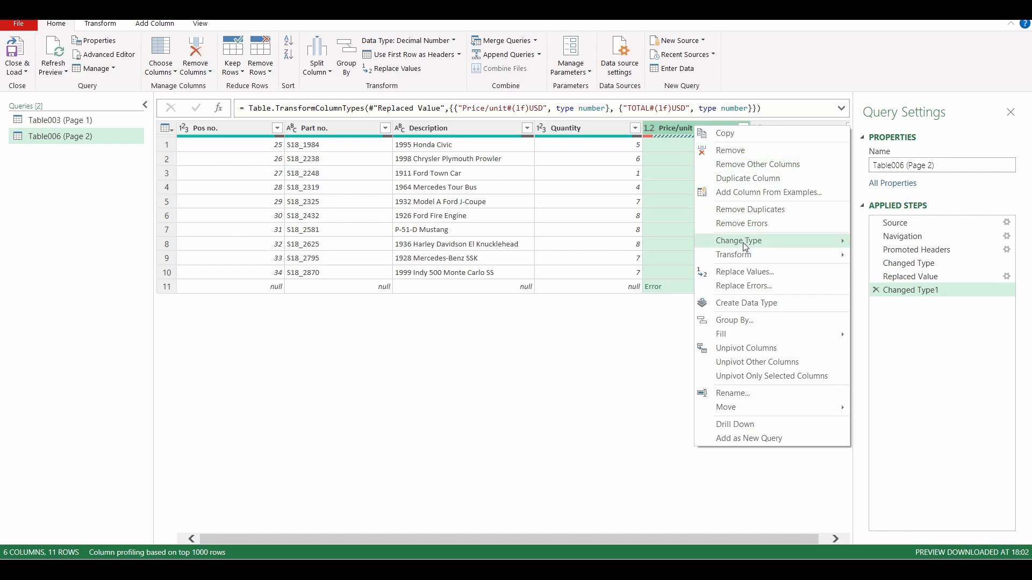
mouse_move(745, 246)
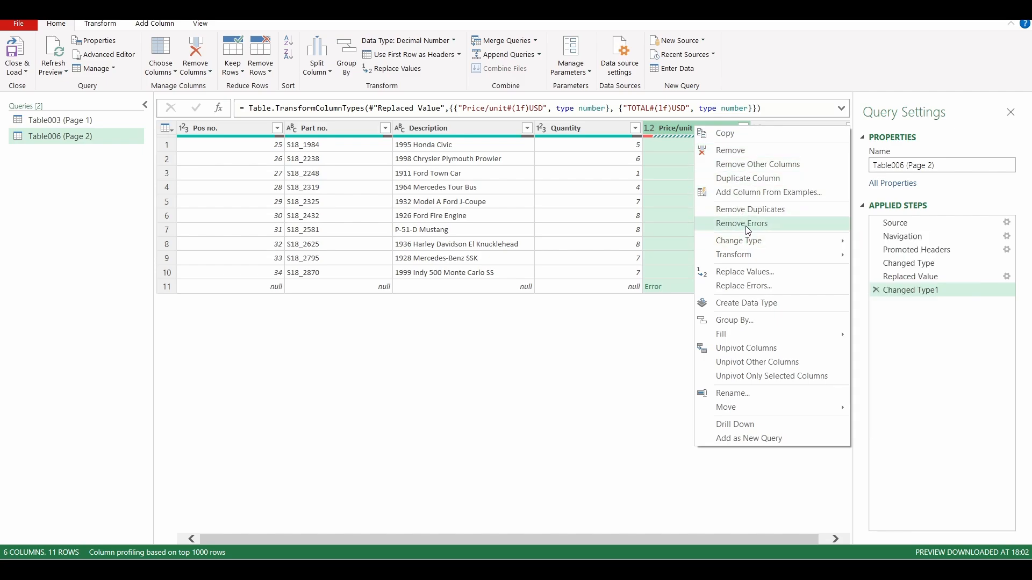
left_click(746, 225)
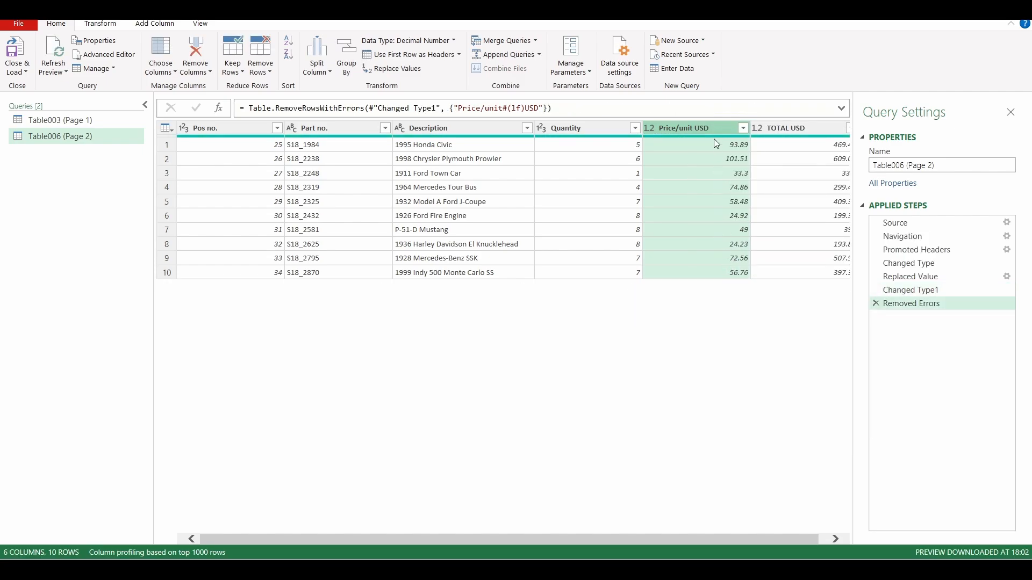
left_click(875, 304)
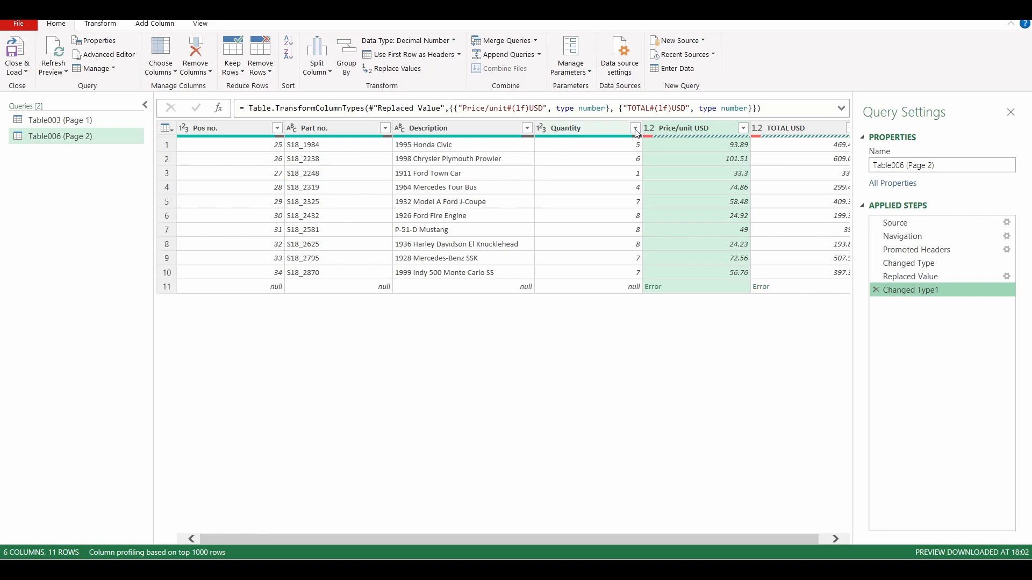
Filter the (null) entry out of the Pos no. column
left_click(605, 127)
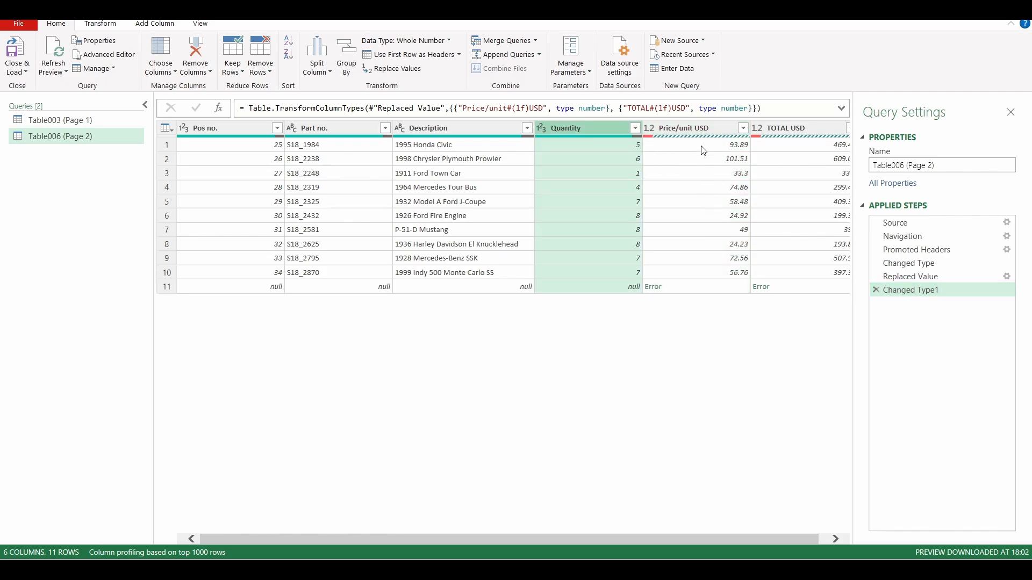
left_click(693, 131)
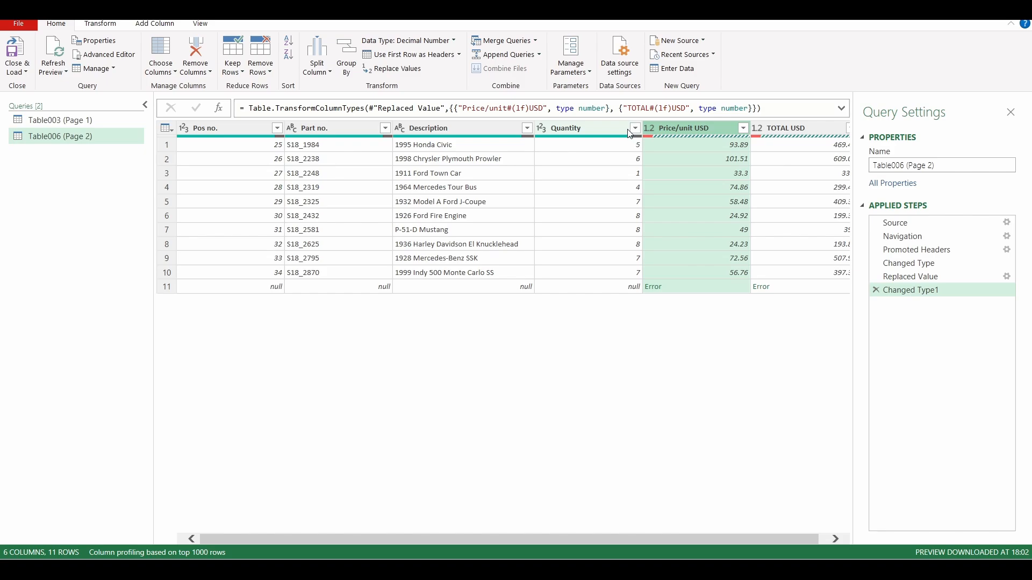
left_click(221, 288)
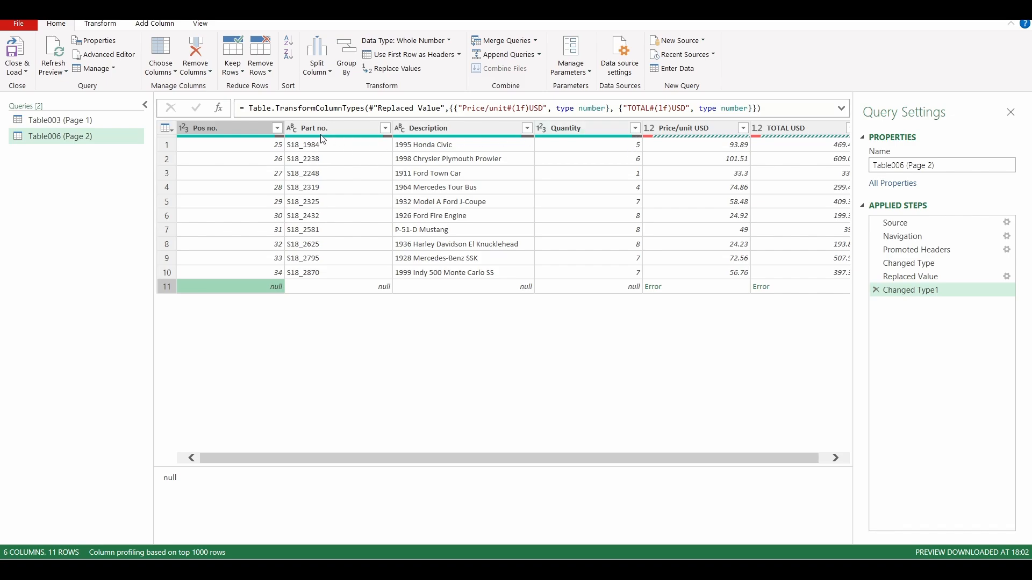
left_click(278, 129)
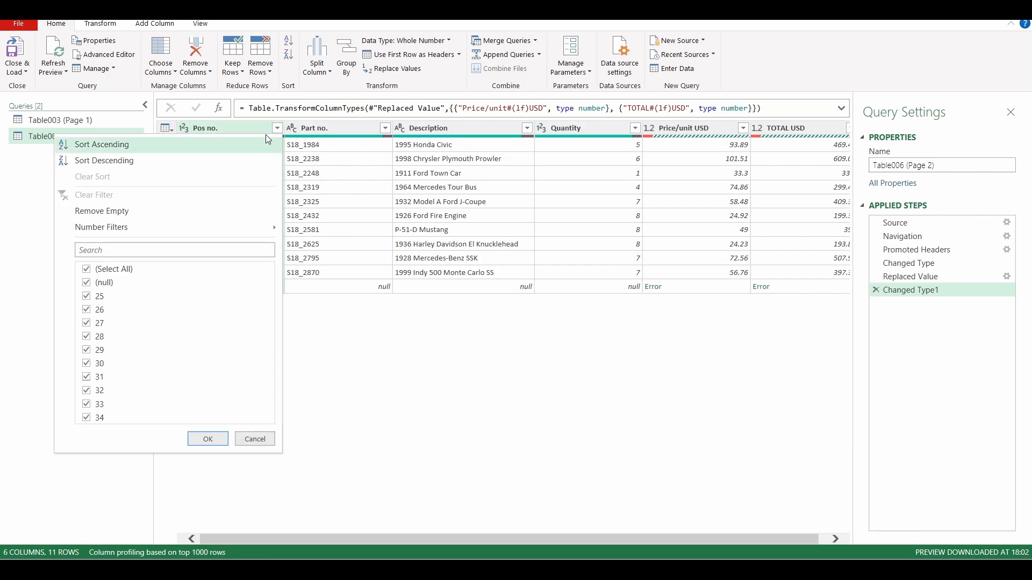
left_click(91, 288)
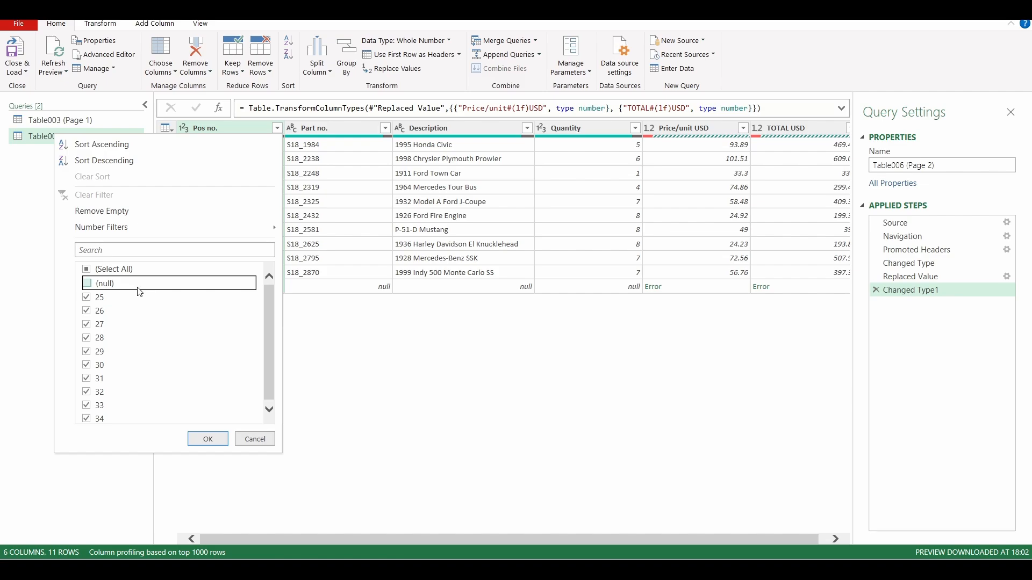
left_click(205, 438)
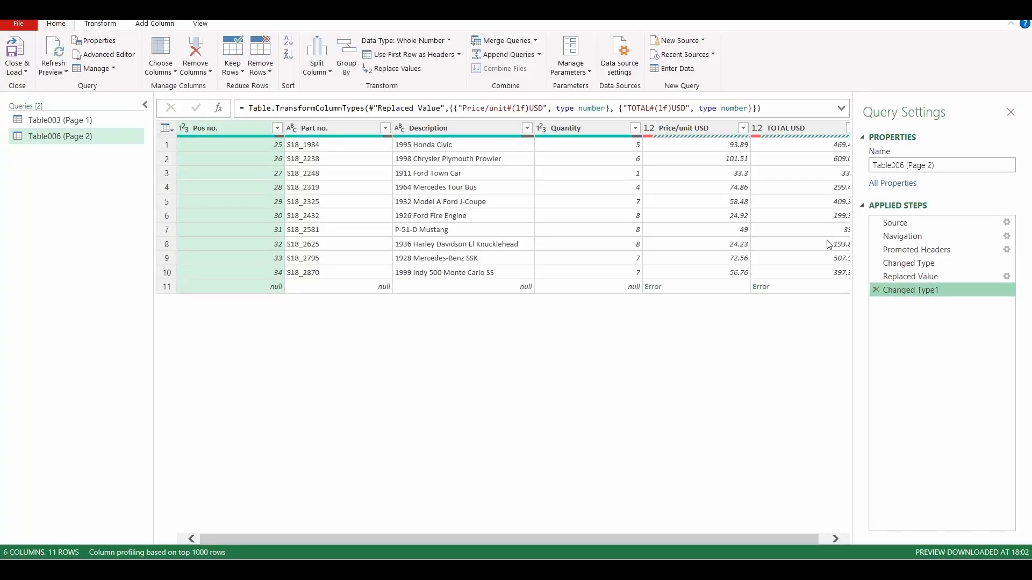
Remove the rows with errors in the Price/unit USD and TOTAL USD columns, and close and load the query
right_click(695, 130)
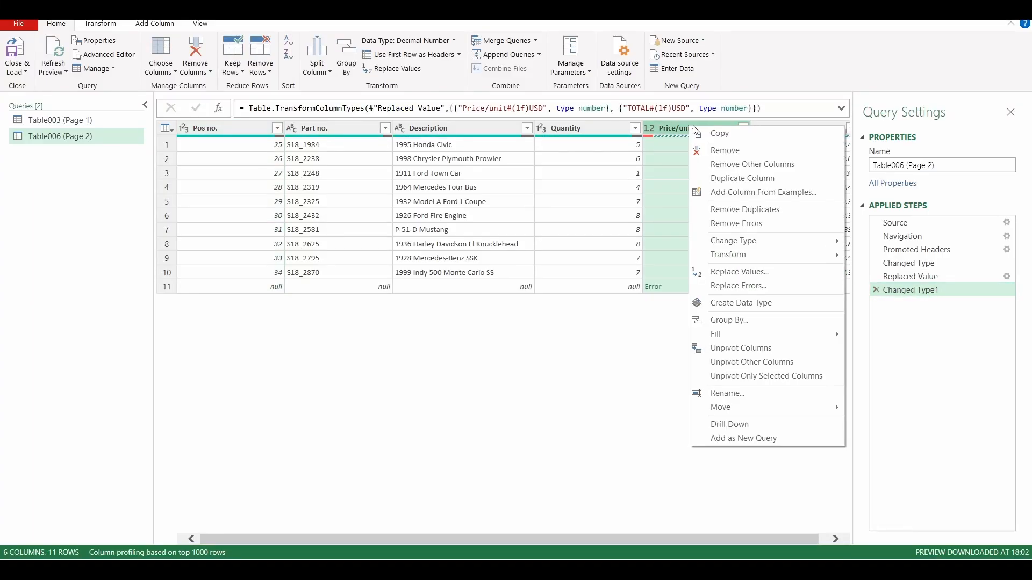
left_click(749, 234)
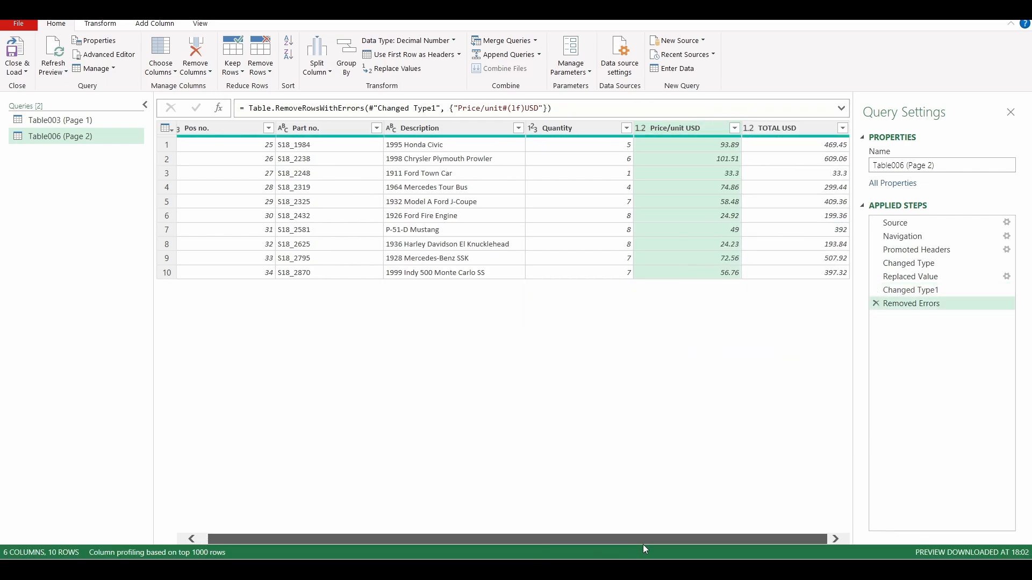
left_click(17, 54)
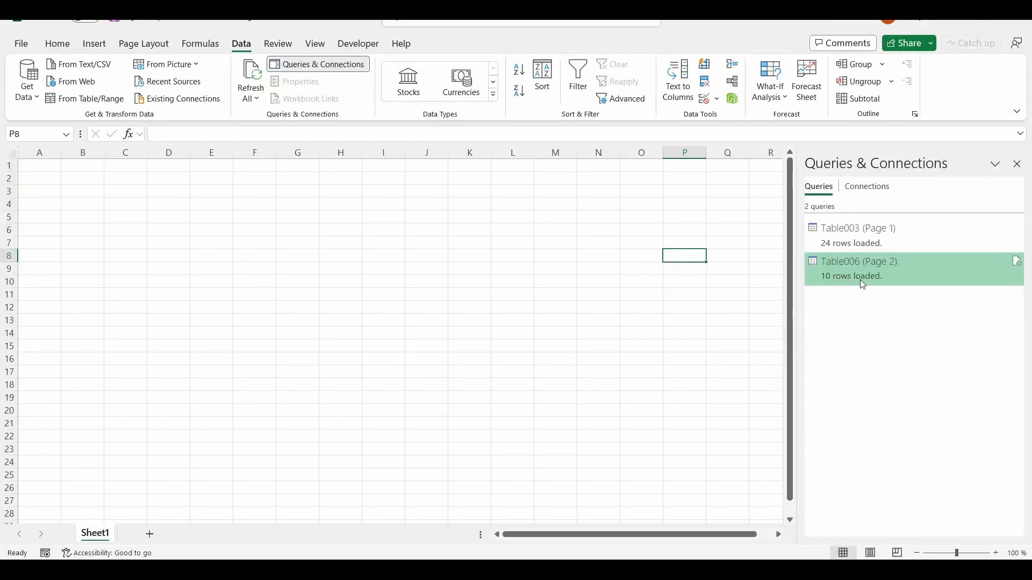
Reopen the Table006 (Page 2) query to check the cleaned rows, and return to the workbook
double_click(860, 267)
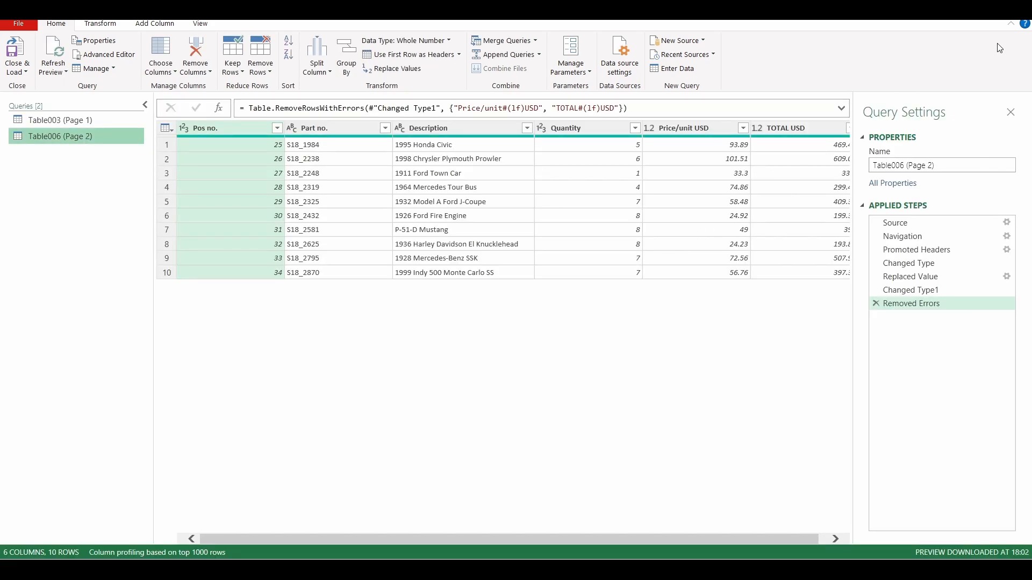
left_click(1012, 113)
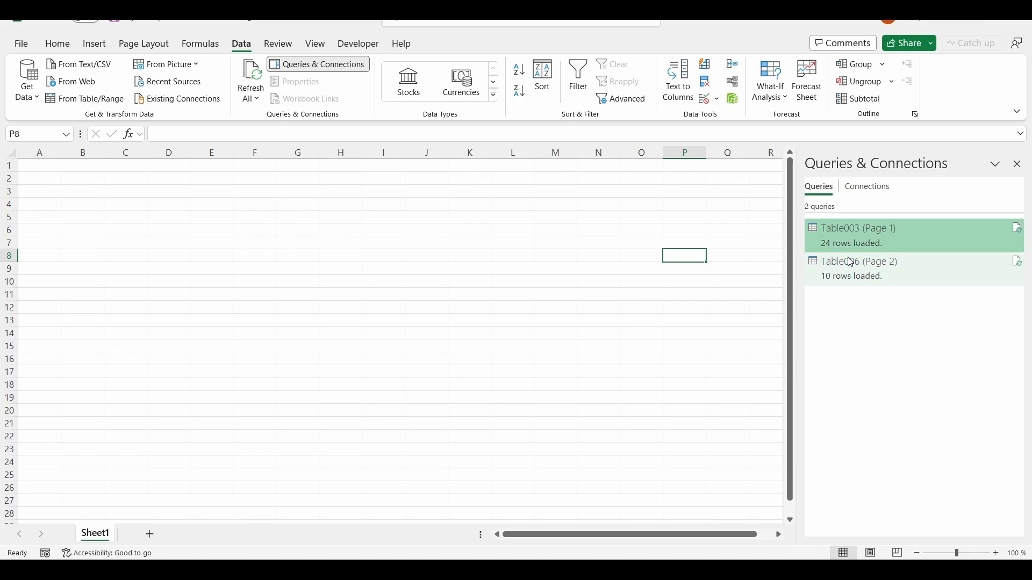
Start an append with Table003 (Page 1) as the first table and Table006 (Page 2) as the second
mouse_move(848, 258)
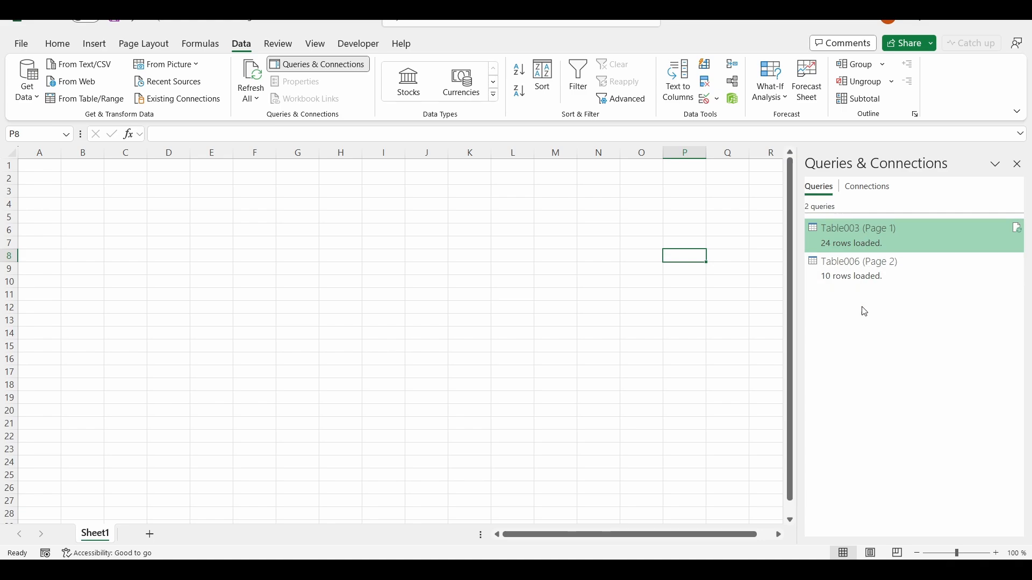
right_click(855, 229)
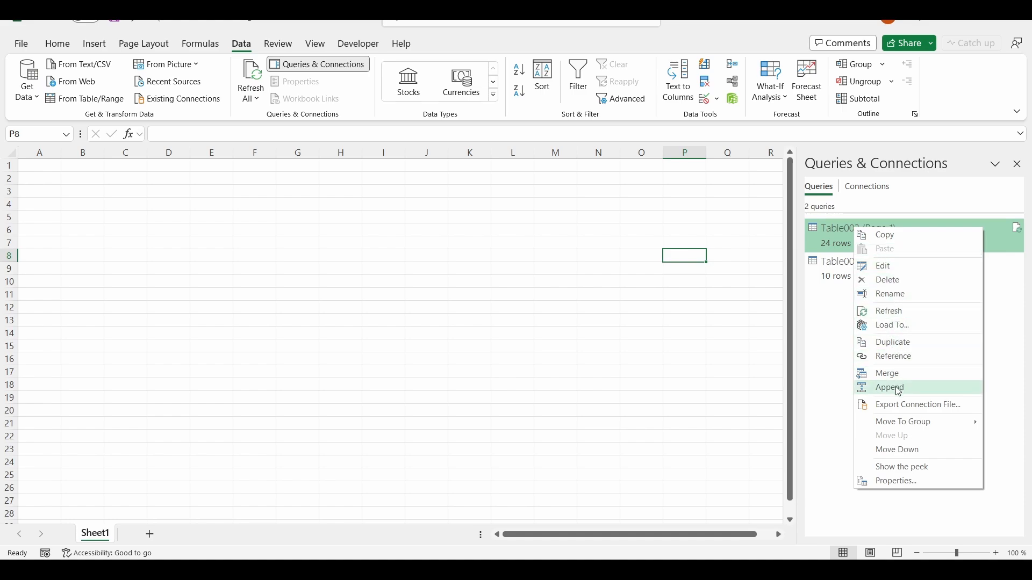
left_click(844, 233)
right_click(845, 234)
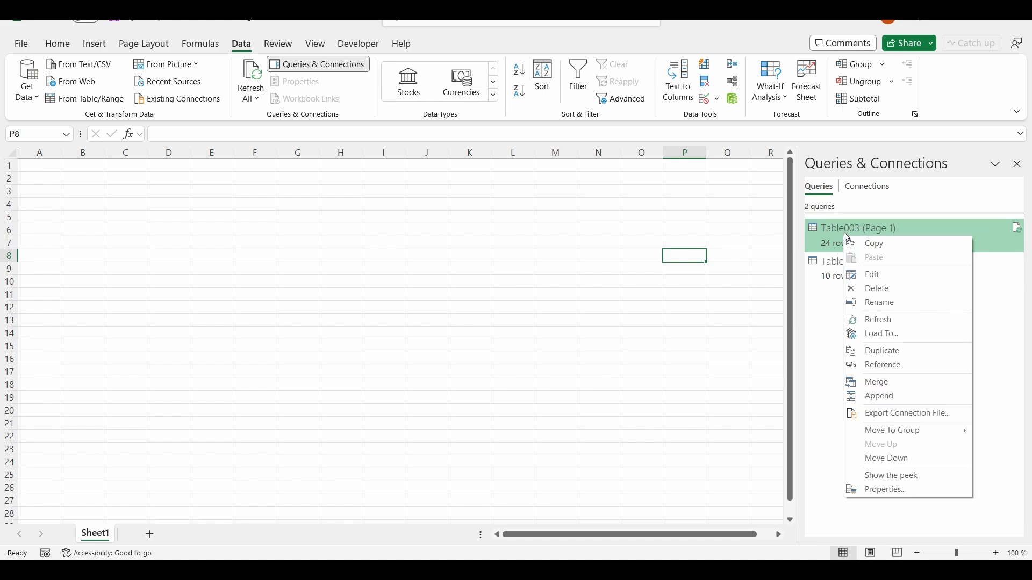
left_click(886, 397)
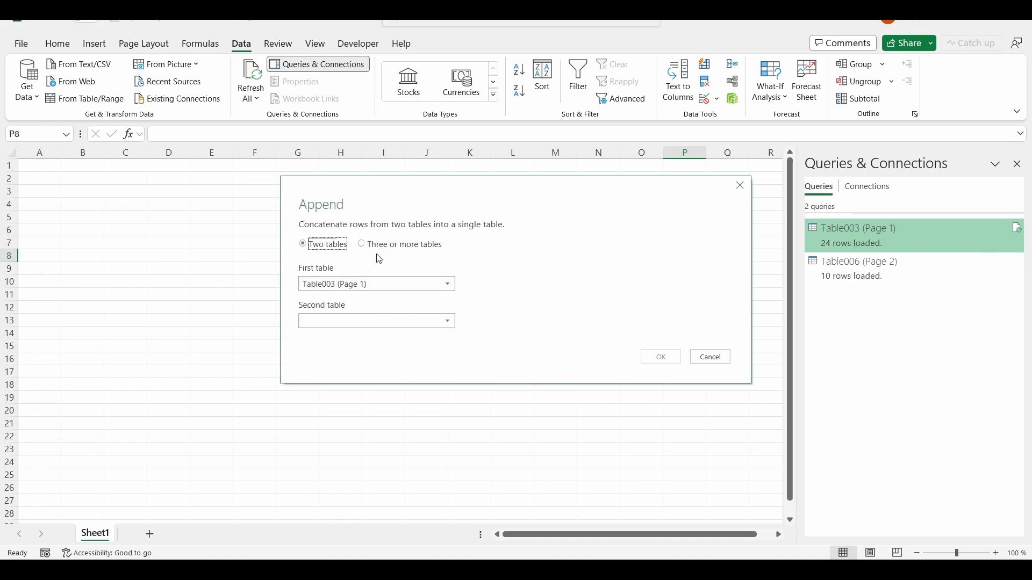
left_click(372, 321)
left_click(352, 348)
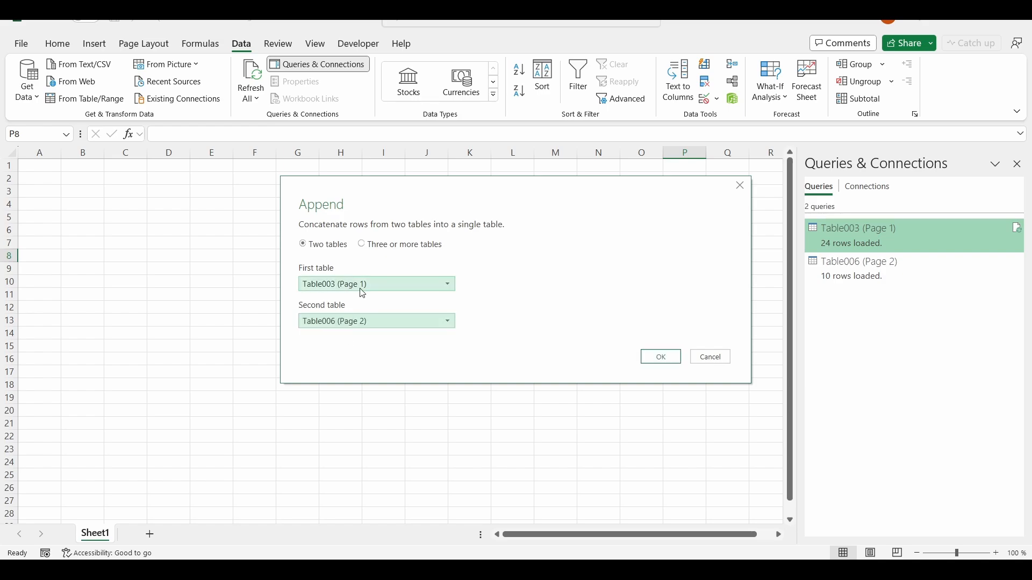
Switch the append to three or more tables, remove and re-add Table006 (Page 2), and create the appended query
left_click(306, 246)
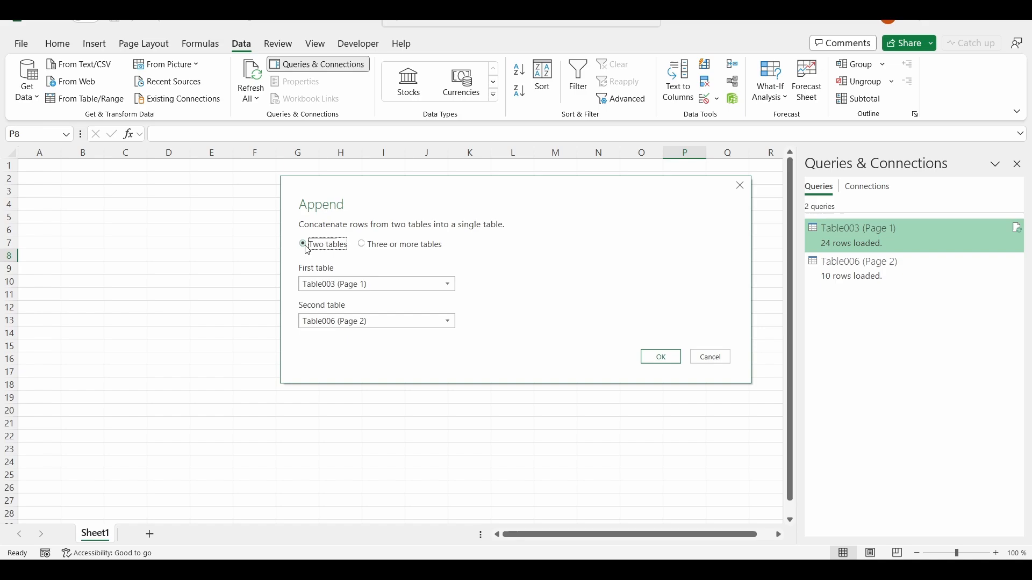
left_click(362, 245)
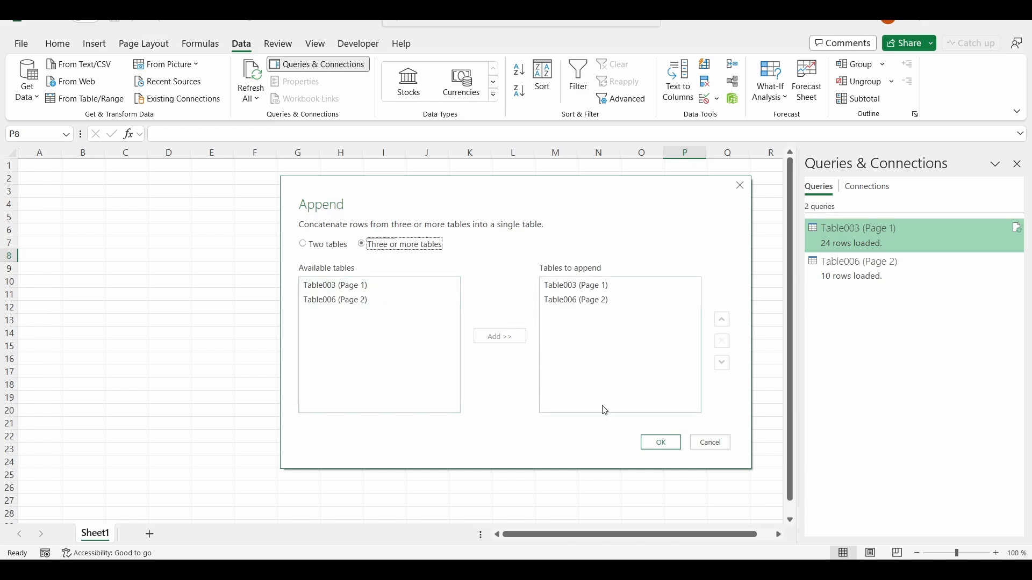
left_click(576, 302)
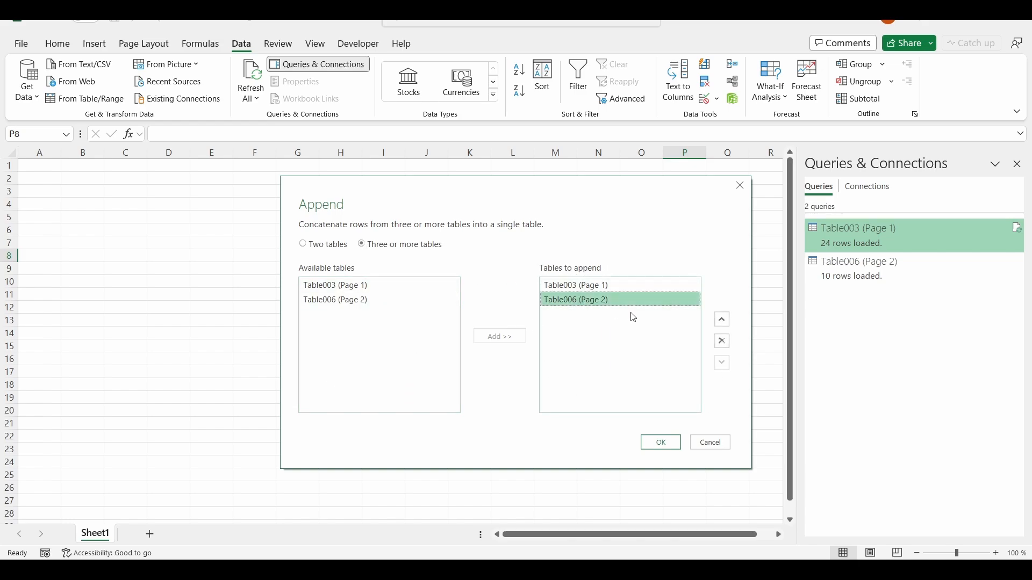
left_click(723, 341)
left_click(350, 301)
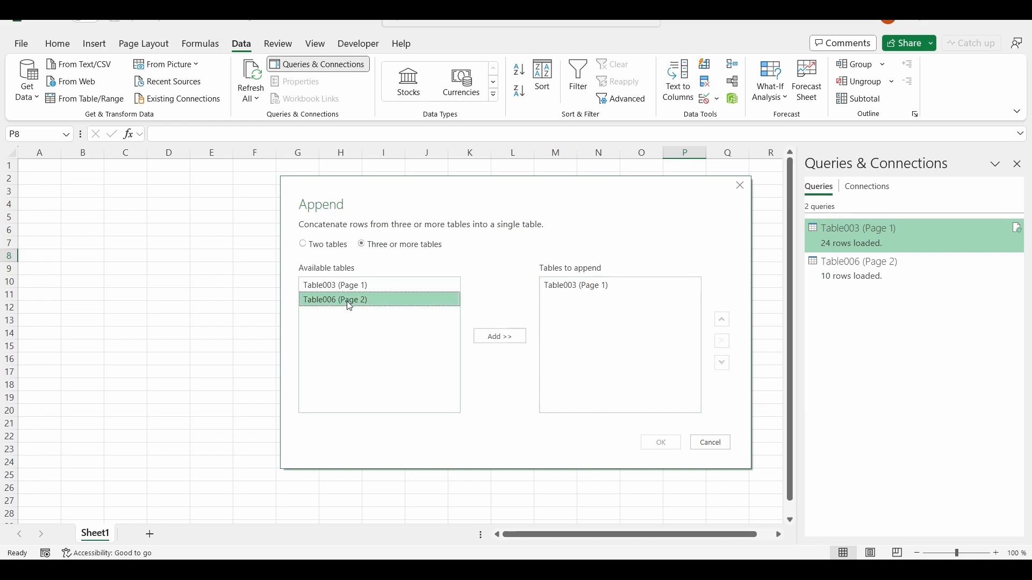
left_click(495, 339)
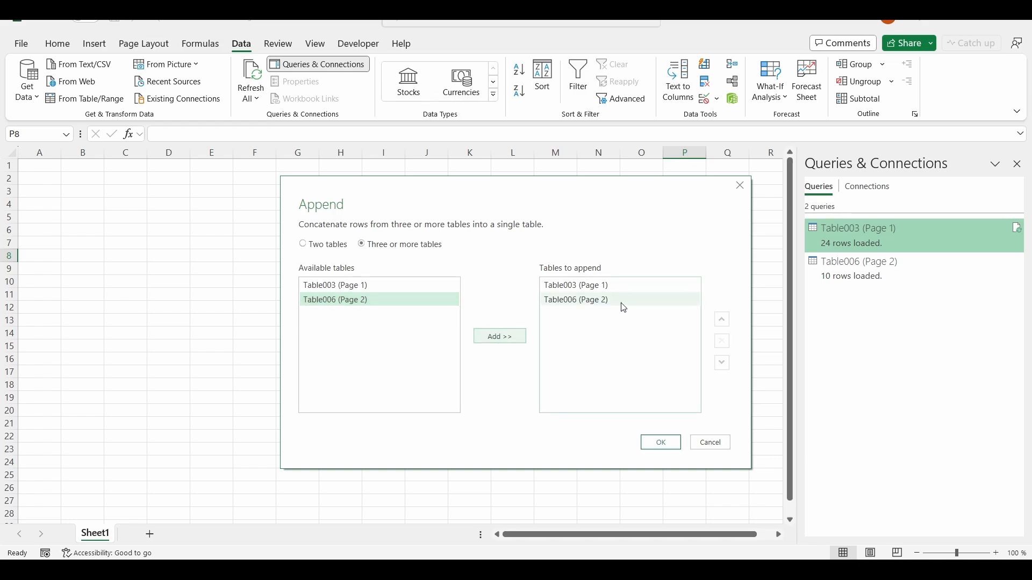
left_click(661, 442)
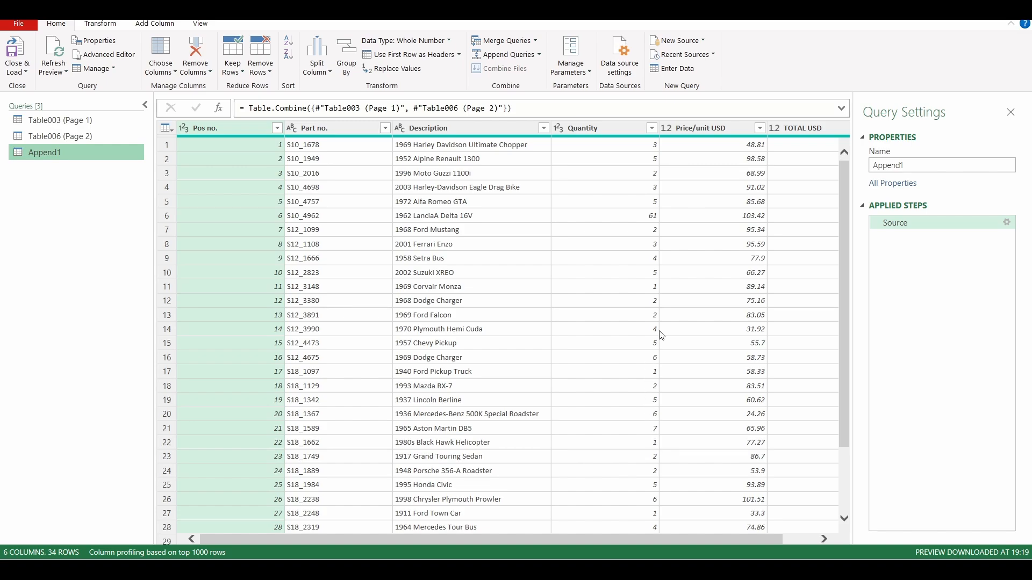
Rename the appended query as I2330
scroll(675, 366, "down", 2)
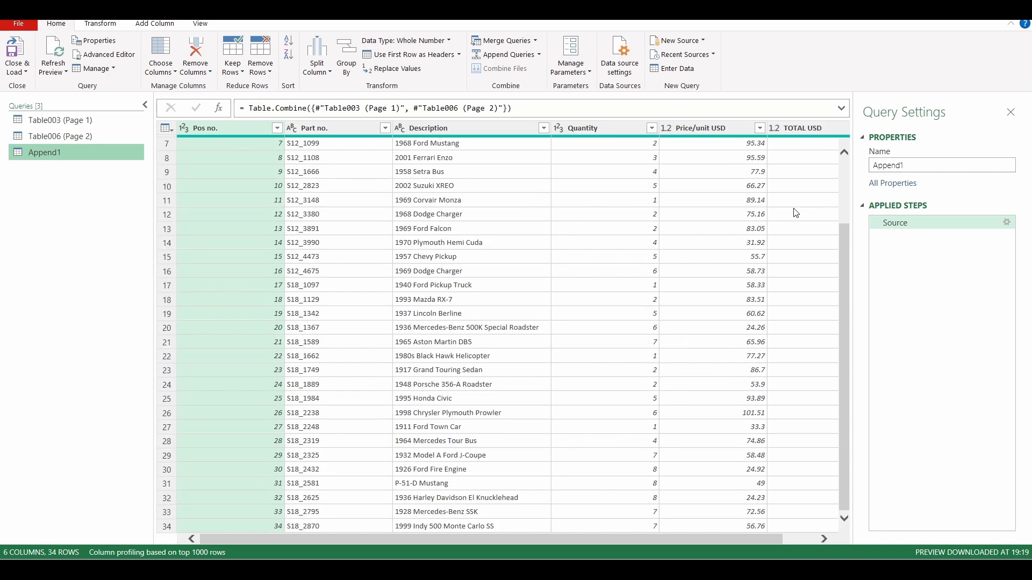
left_click(928, 165)
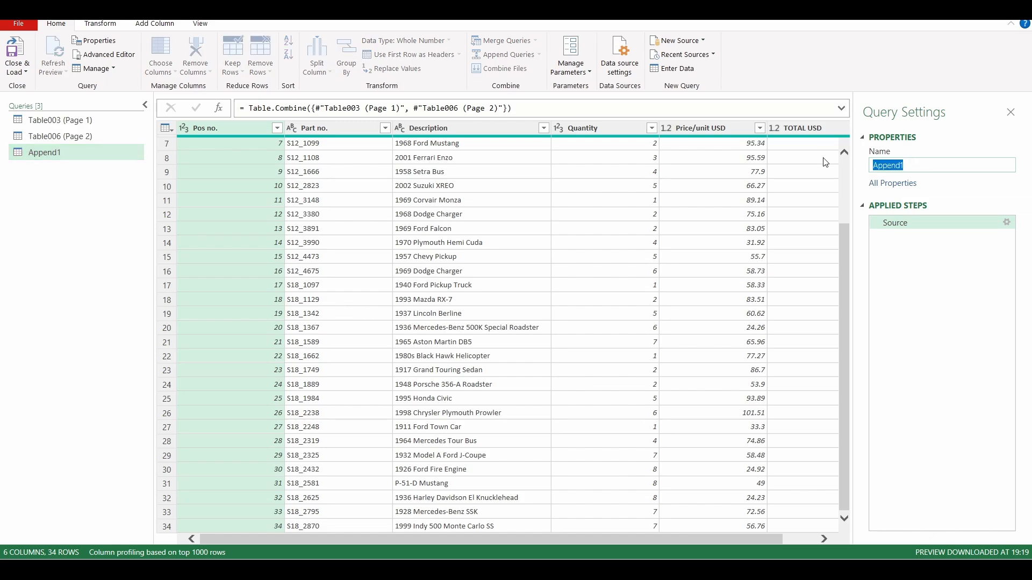
key("BackSpace")
type("I2330")
left_click(430, 539)
Review the appended rows through the TOTAL USD column, and close and load the query to the workbook
left_click_drag(556, 536, 613, 536)
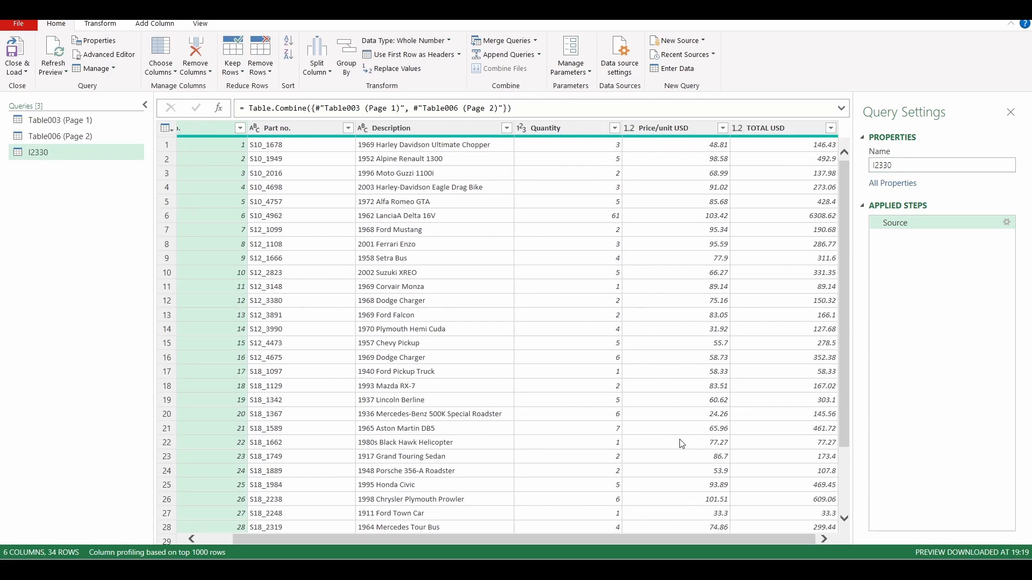
scroll(623, 324, "down", 2)
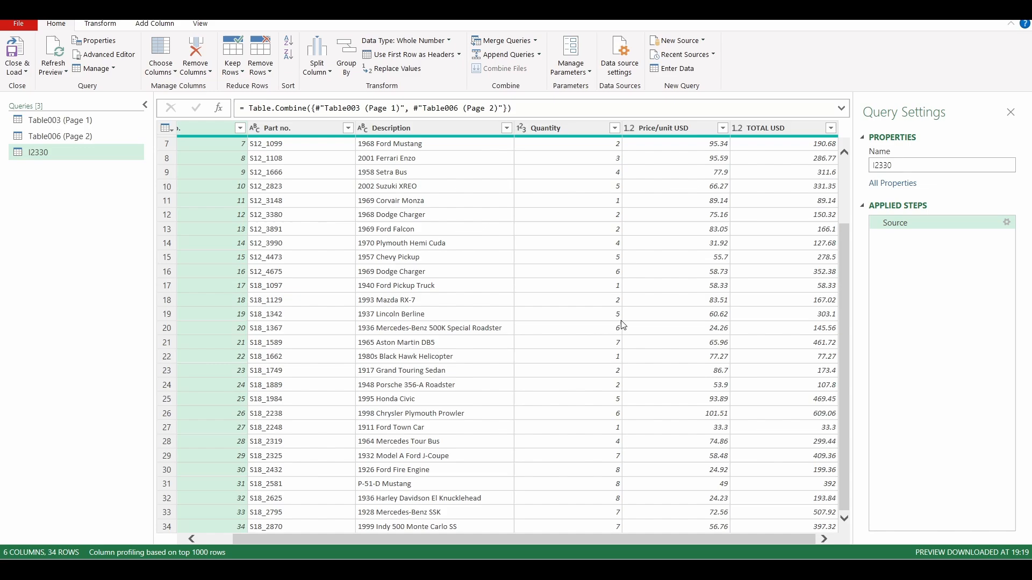
left_click(18, 52)
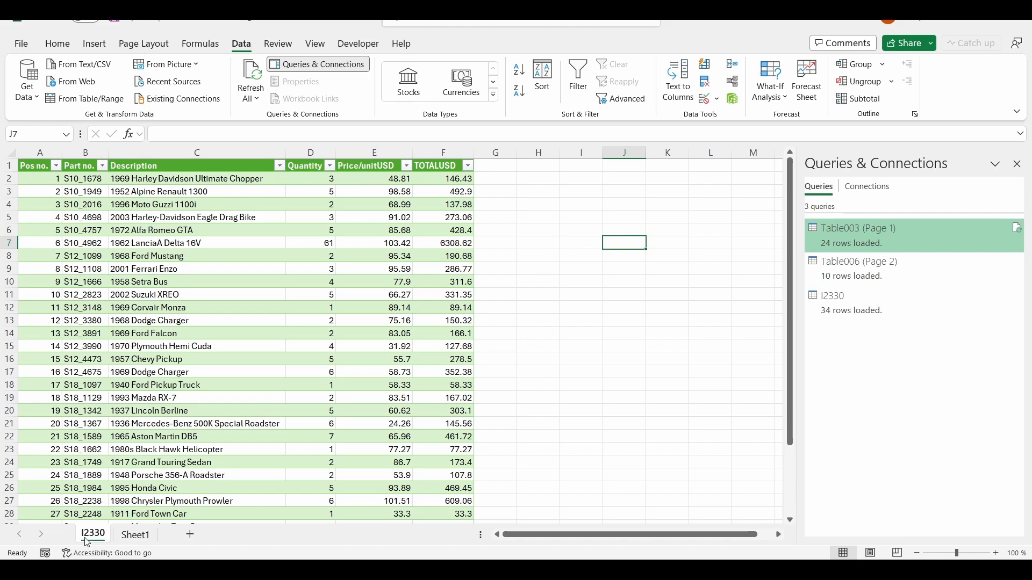
key("ctrl+Page_Down")
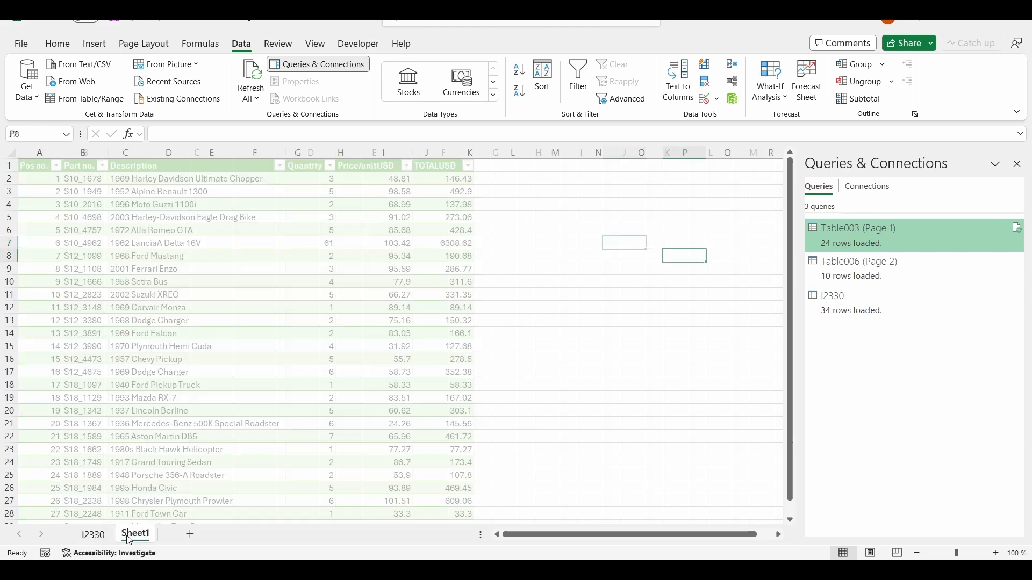
left_click(91, 541)
Try to delete the Table003 (Page 1) and Table006 (Page 2) queries
mouse_move(883, 274)
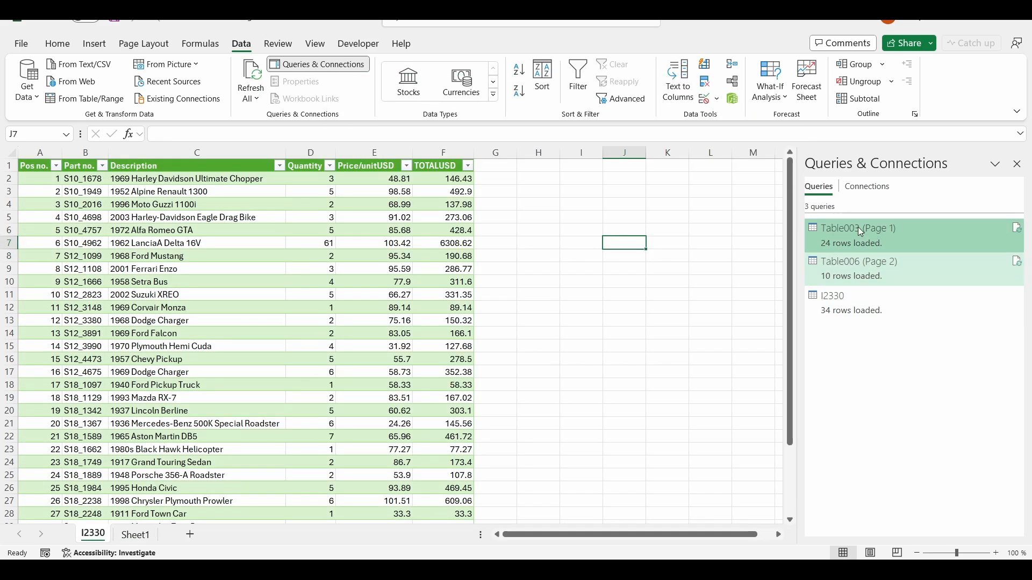
right_click(860, 230)
left_click(892, 283)
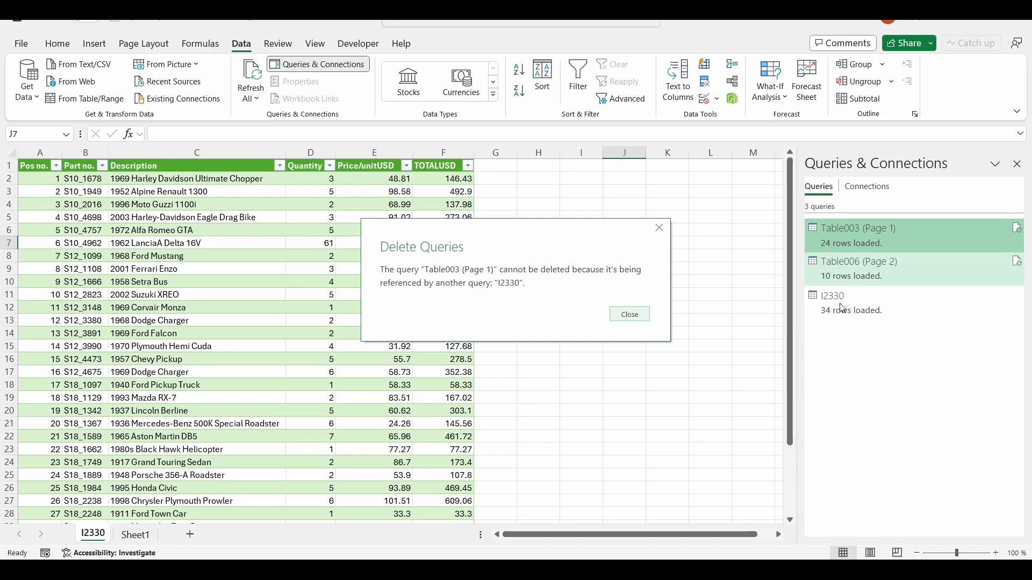
left_click(629, 315)
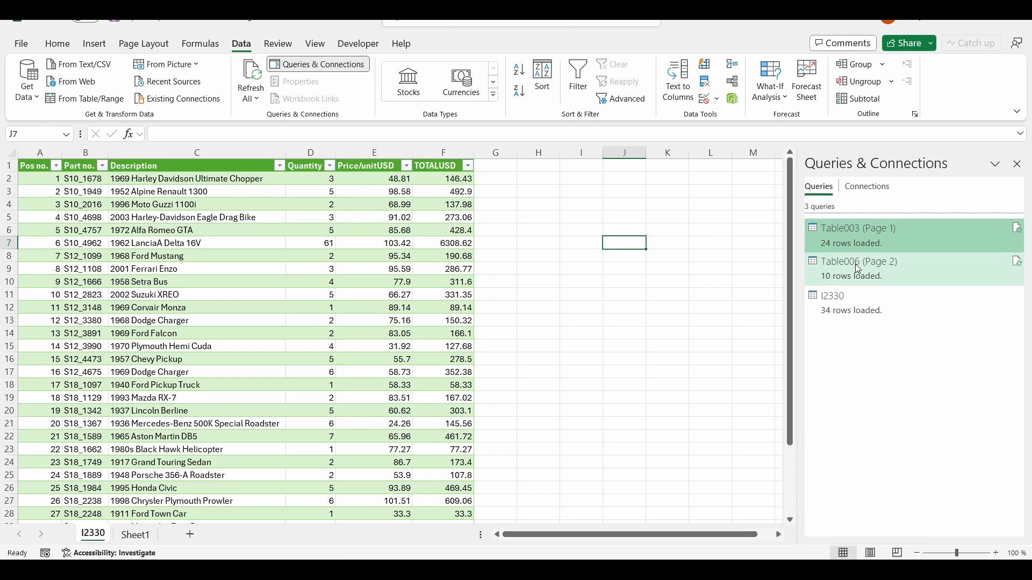
Move the Table003 (Page 1) and Table006 (Page 2) queries into a new group named Product queries
right_click(866, 231)
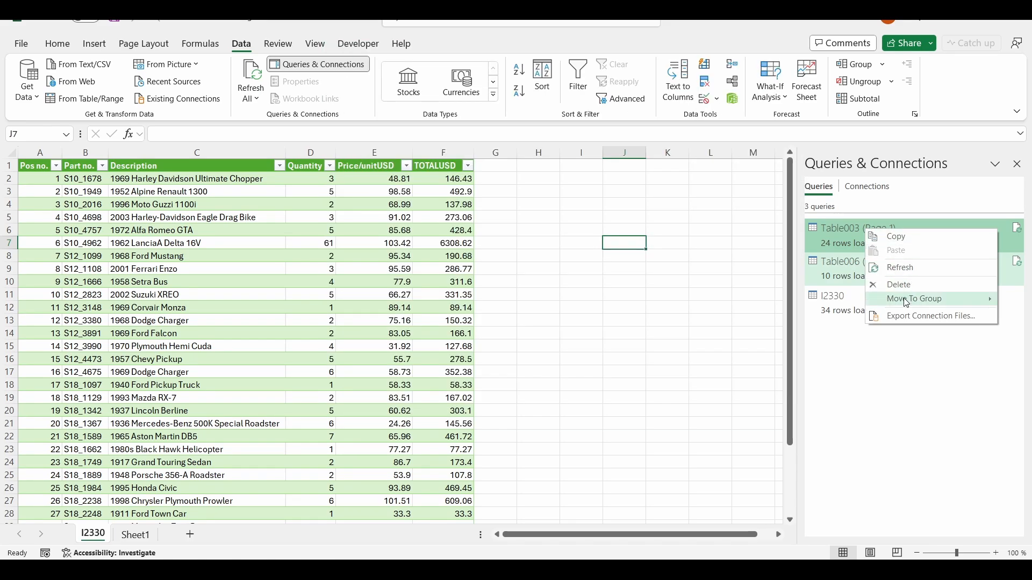
mouse_move(914, 299)
left_click(849, 302)
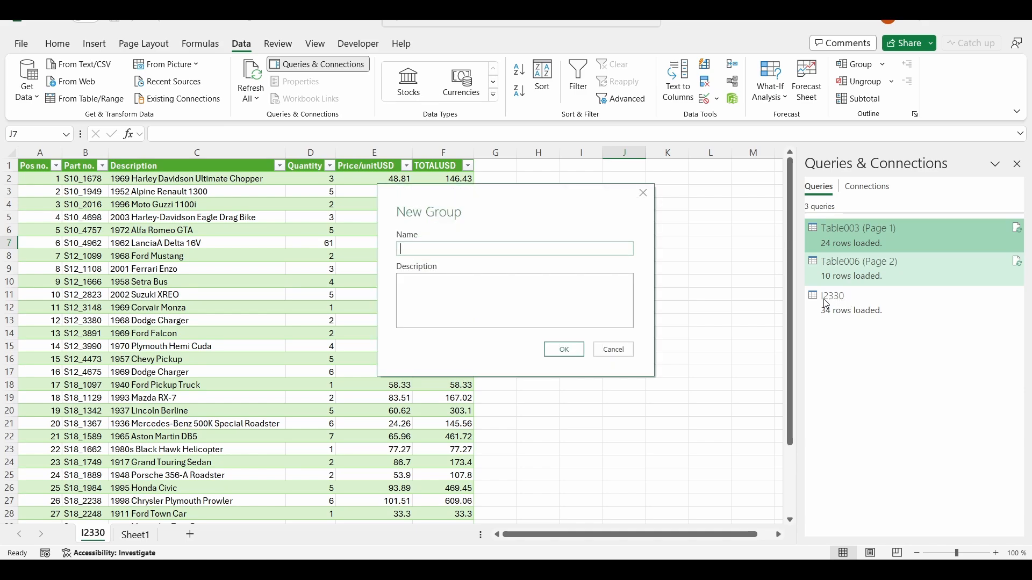
type("pRODUC")
key("BackSpace")
key("BackSpace")
key("BackSpace")
key("BackSpace")
key("BackSpace")
key("BackSpace")
type("Product queries")
key("Return")
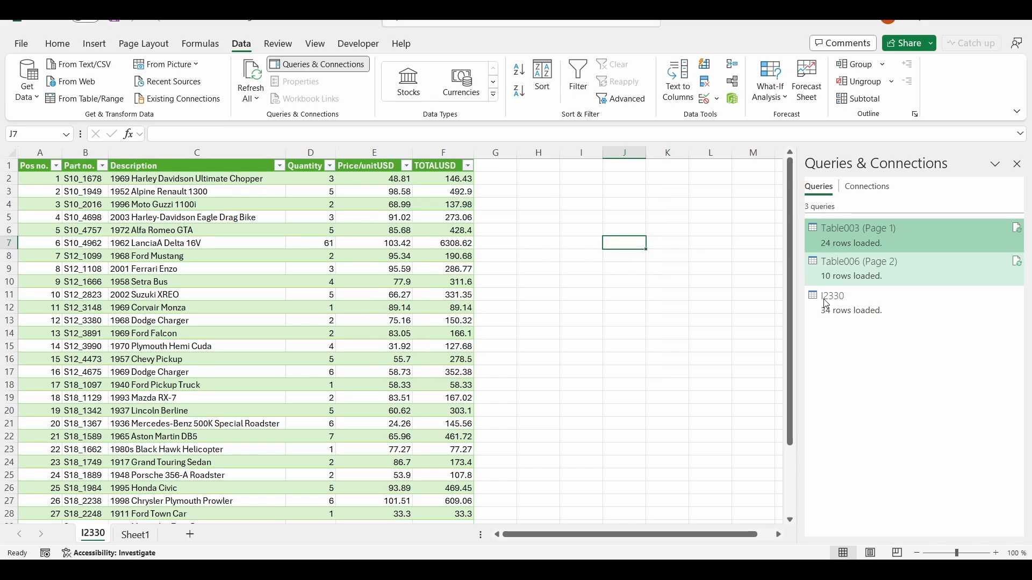
Collapse the Product queries group and deselect the loaded table on the I2330 sheet
left_click(871, 344)
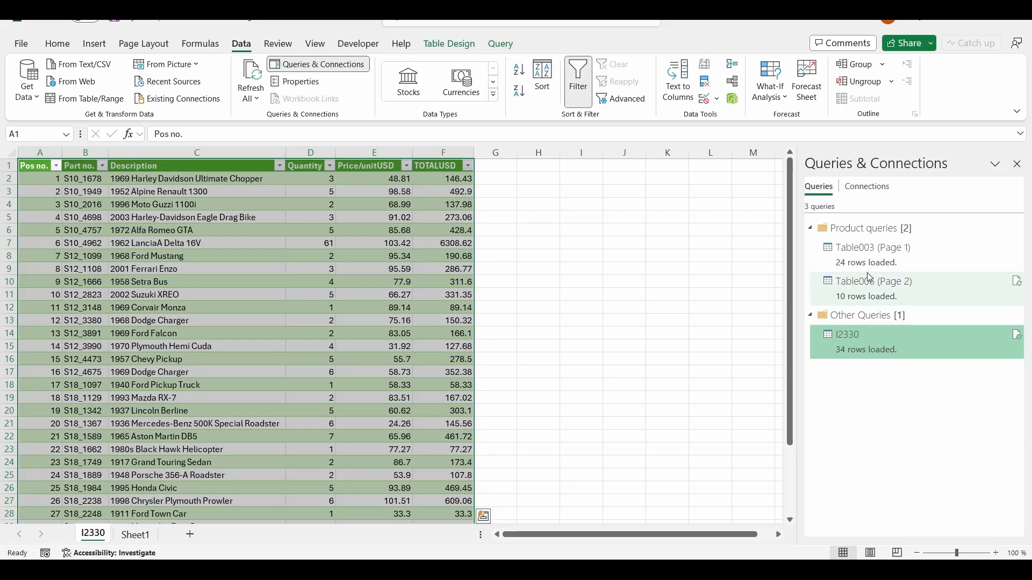
left_click(811, 230)
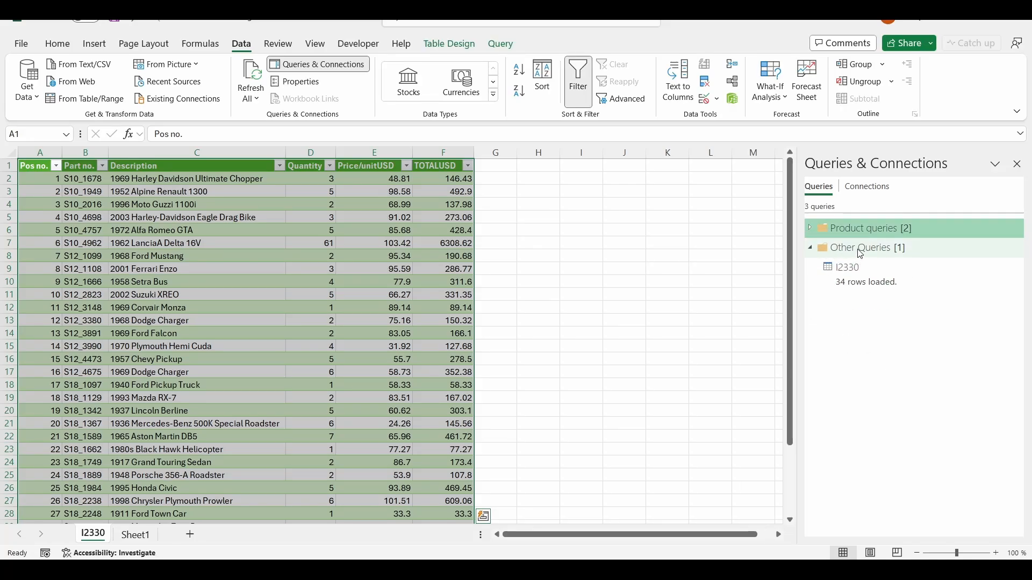
left_click(496, 171)
left_click(667, 256)
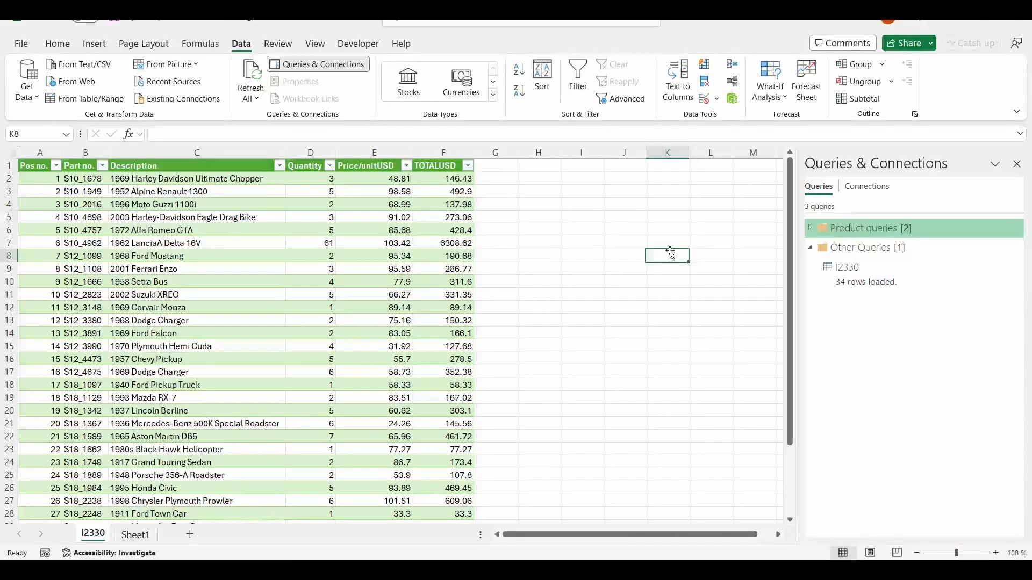
left_click(810, 228)
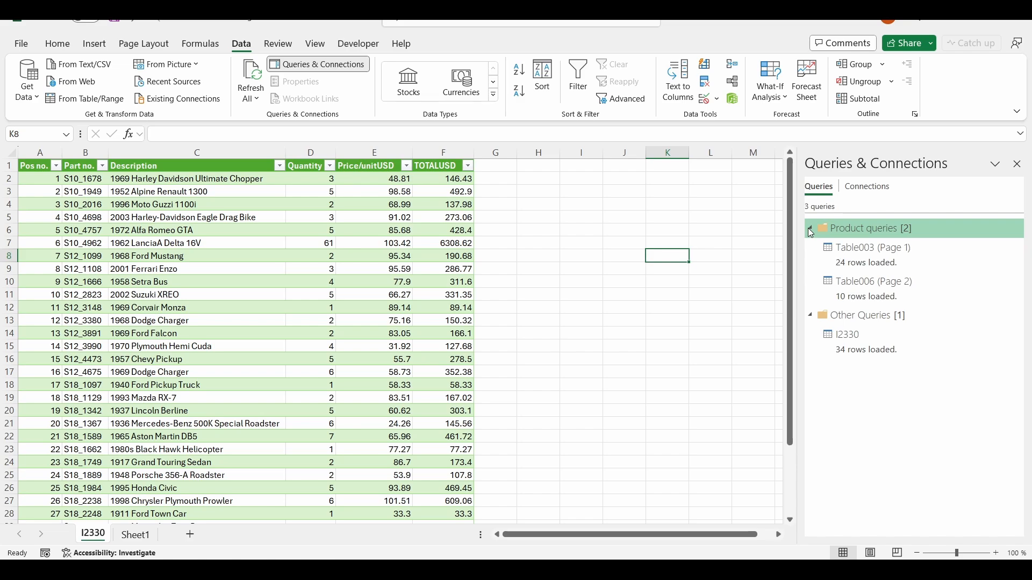
left_click(809, 229)
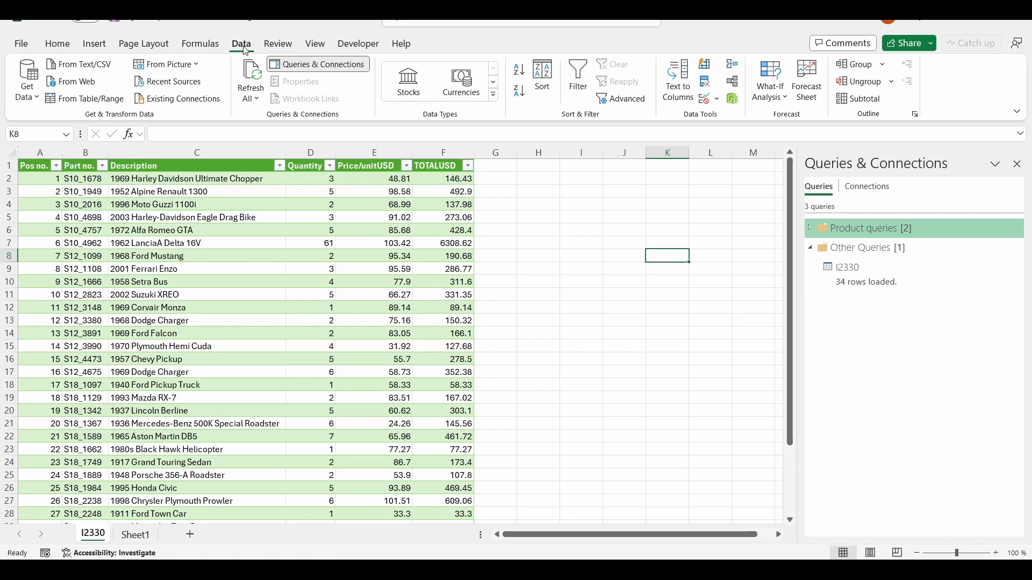
Start a PDF import of I2330.pdf from the Fake_invoices folder
left_click(27, 103)
mouse_move(129, 118)
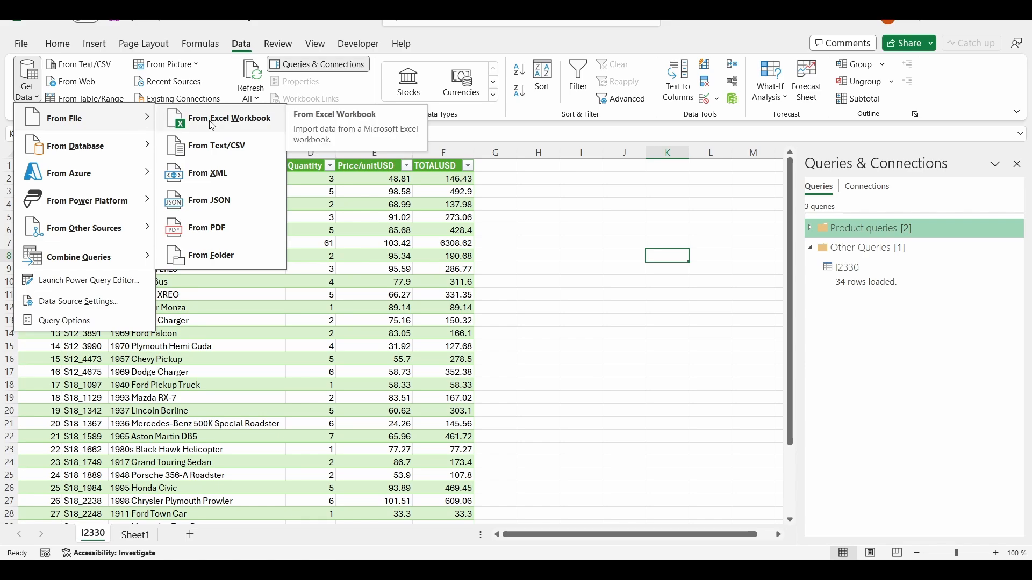
left_click(210, 233)
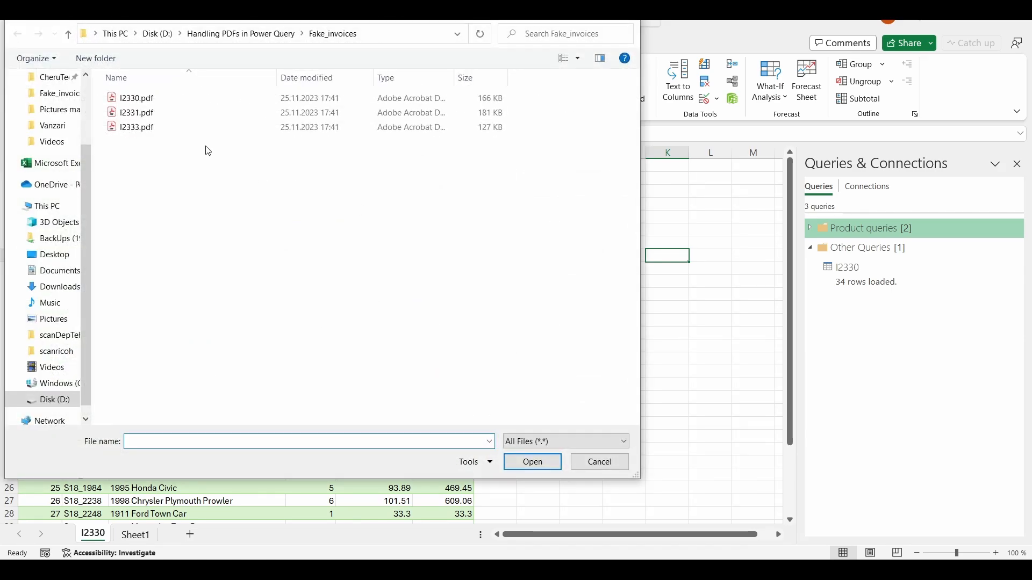
left_click(155, 103)
left_click(533, 463)
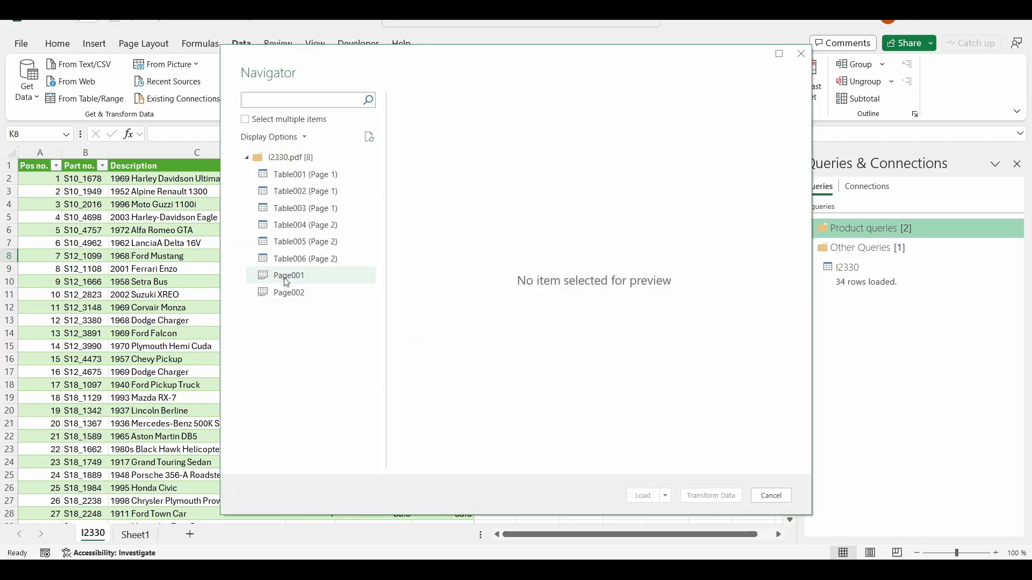
Select both Page001 and Page002 for import and load them as queries
left_click(246, 120)
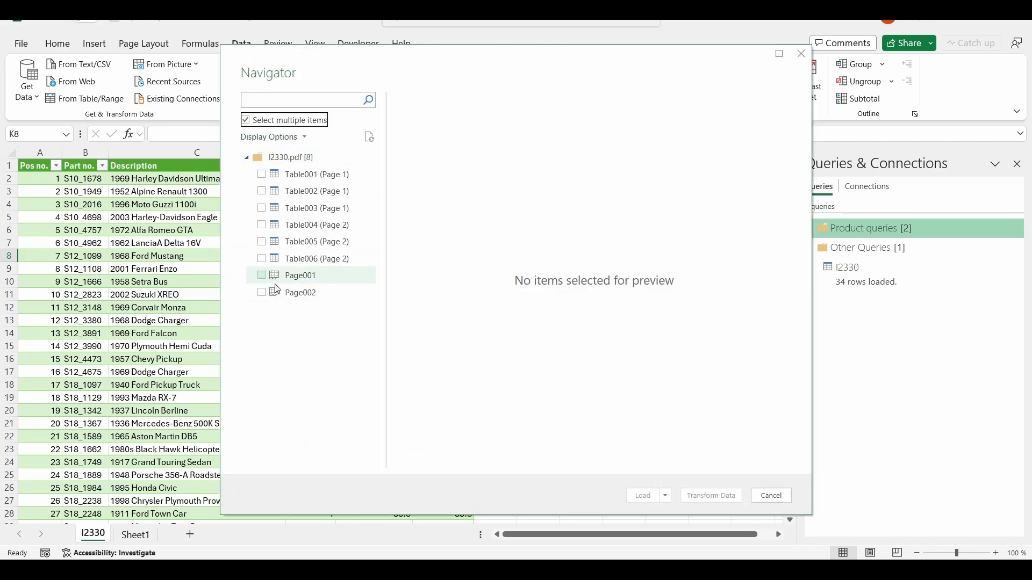
left_click(261, 275)
left_click(261, 292)
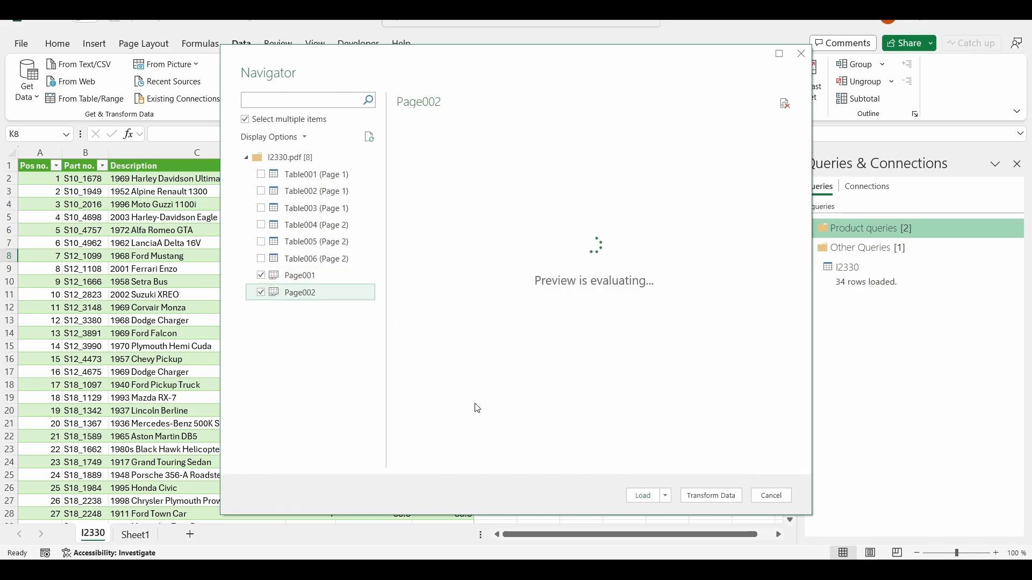
left_click(643, 496)
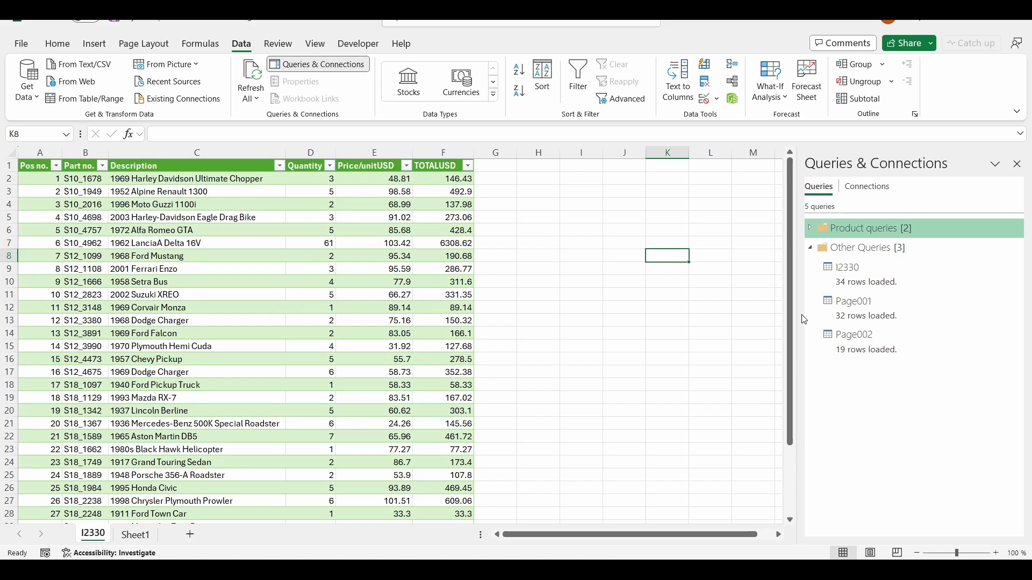
Open the Page001 query in the Power Query Editor
left_click(856, 318)
left_click(861, 346)
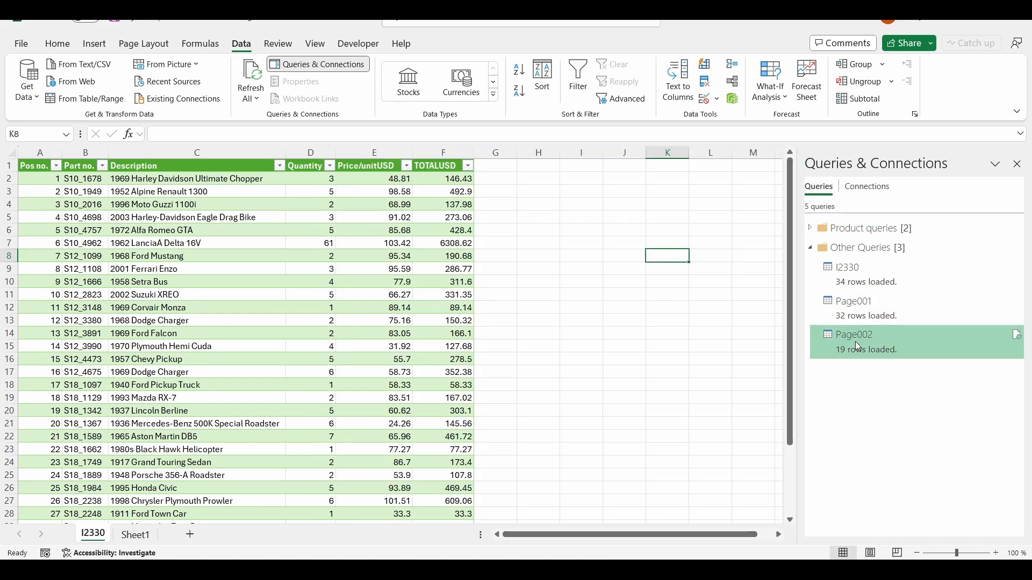
left_click(850, 306)
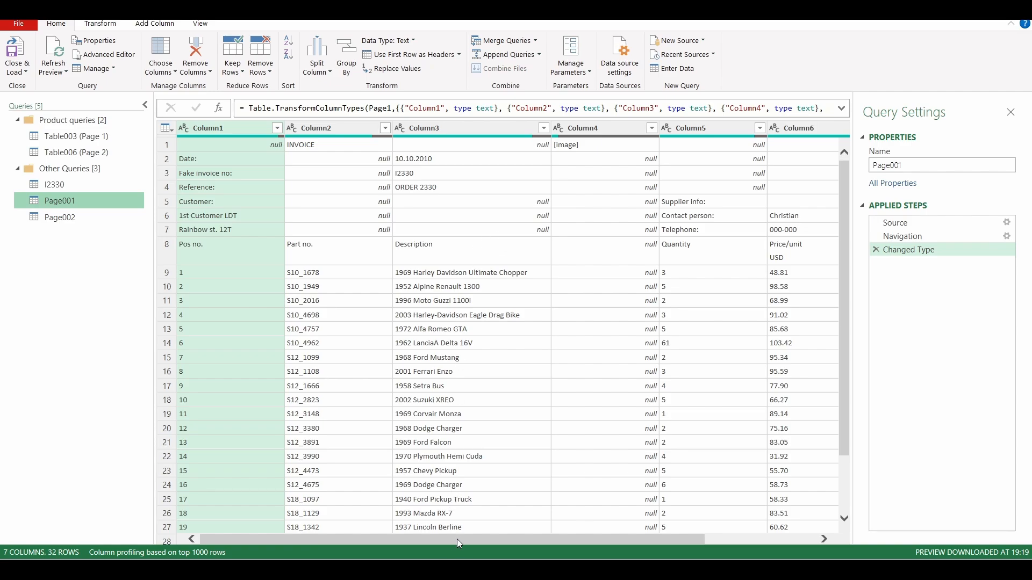
Compare the Page001 query preview with the first page of the PDF invoice
left_click(581, 570)
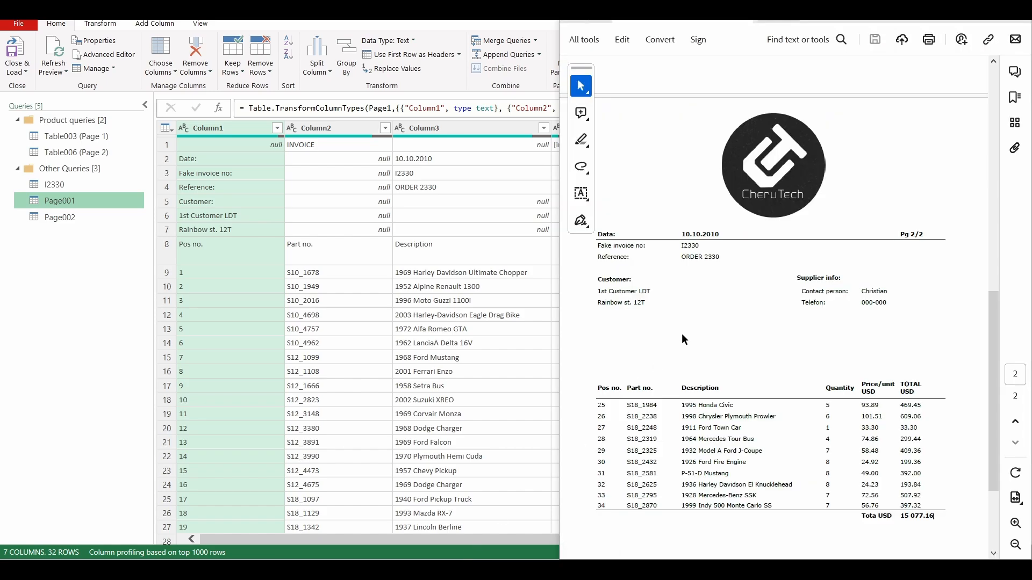
scroll(701, 359, "up", 8)
scroll(701, 360, "up", 3)
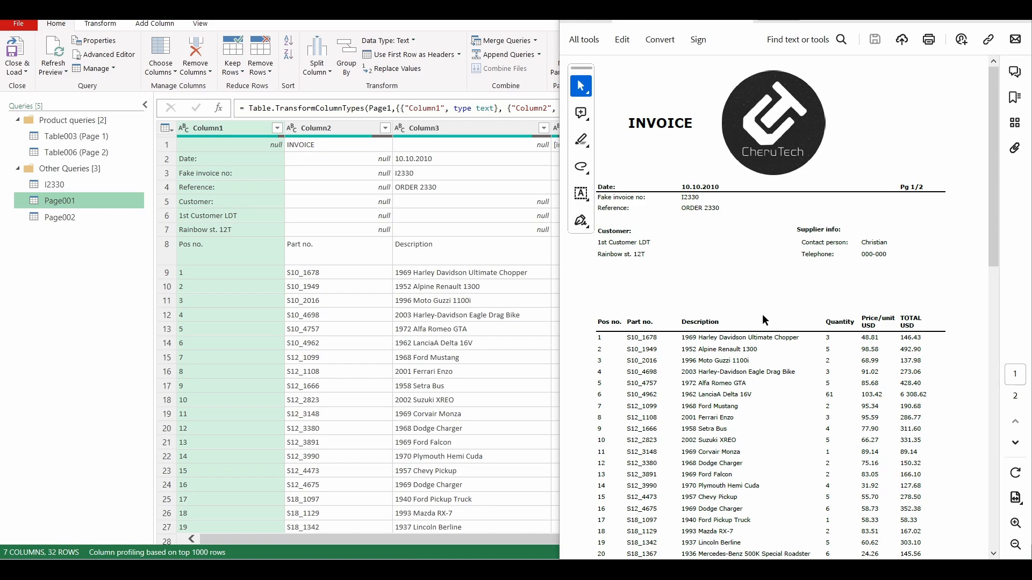
left_click(958, 24)
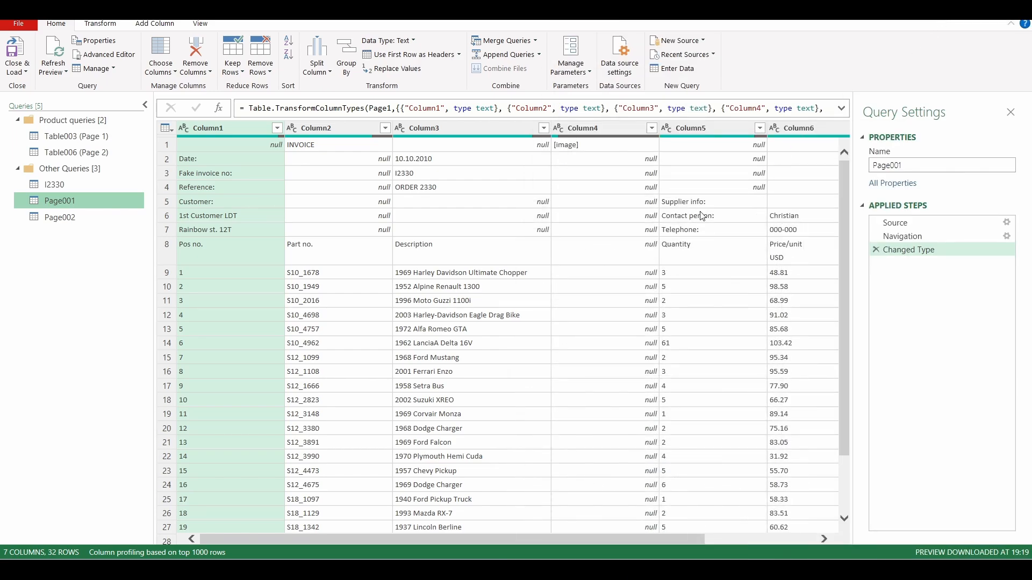
scroll(591, 269, "down", 2)
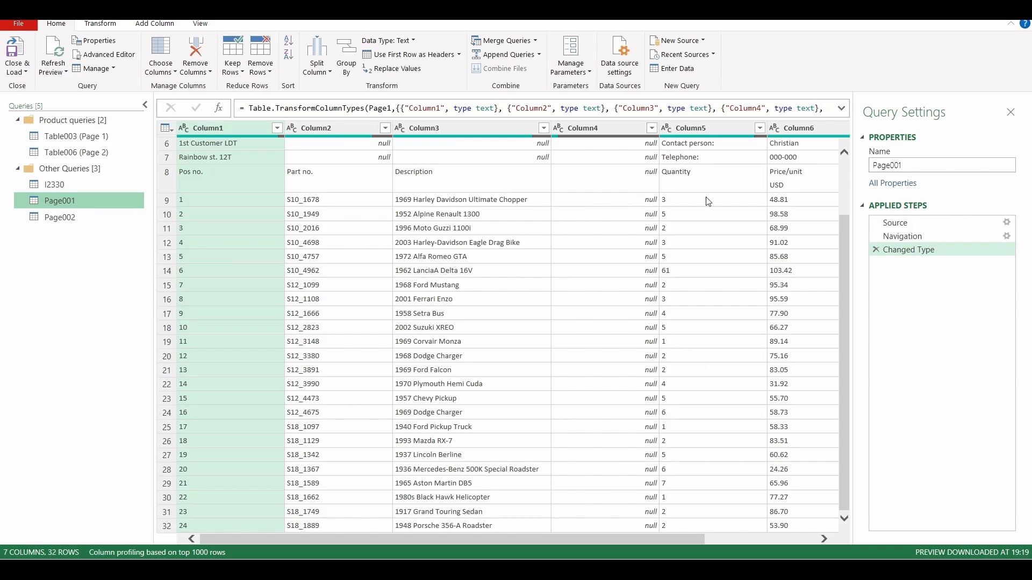
scroll(442, 411, "up", 2)
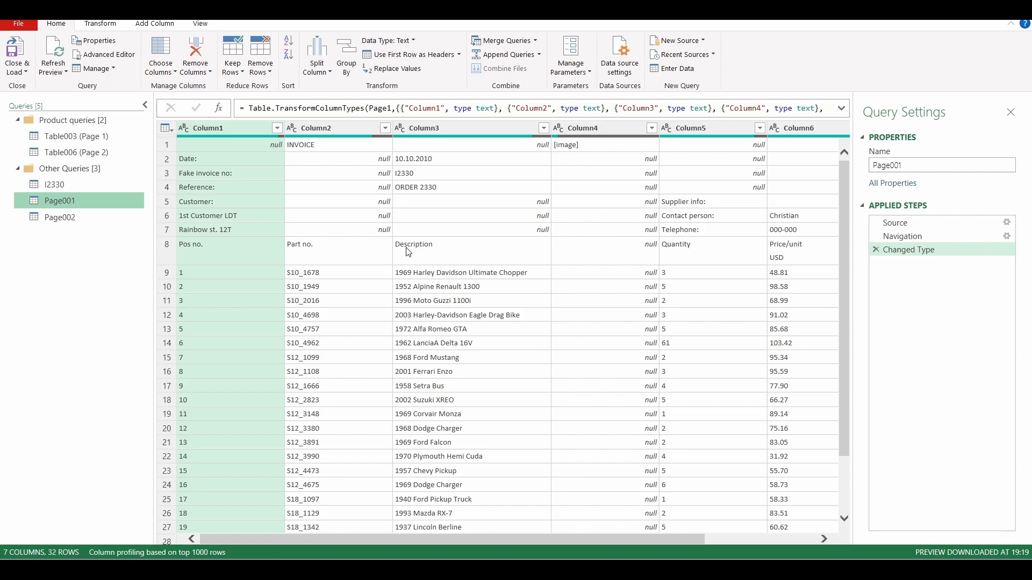
Filter the null rows out of Column2 in the Page001 query
left_click(351, 129)
left_click(370, 159)
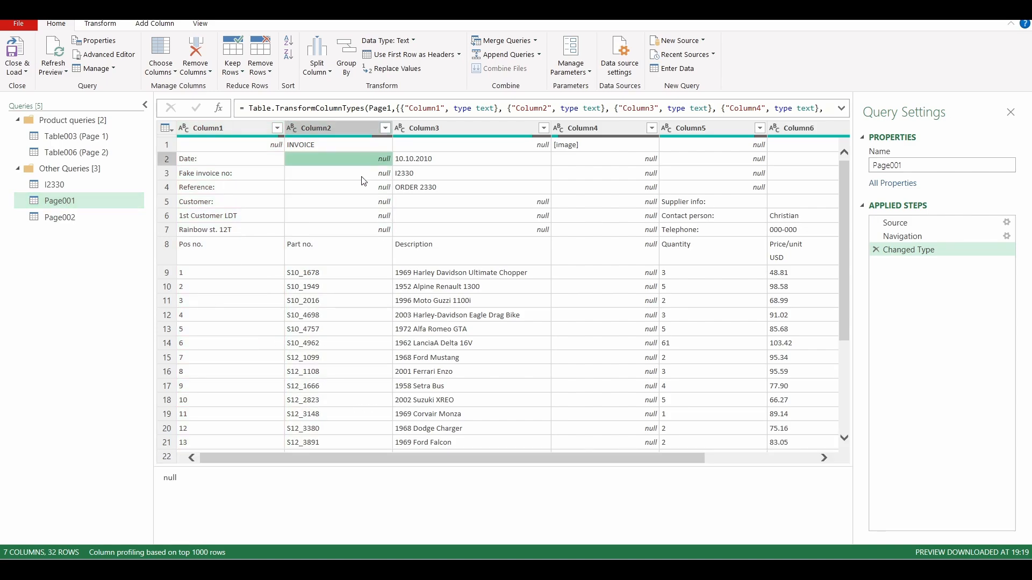
left_click(355, 230)
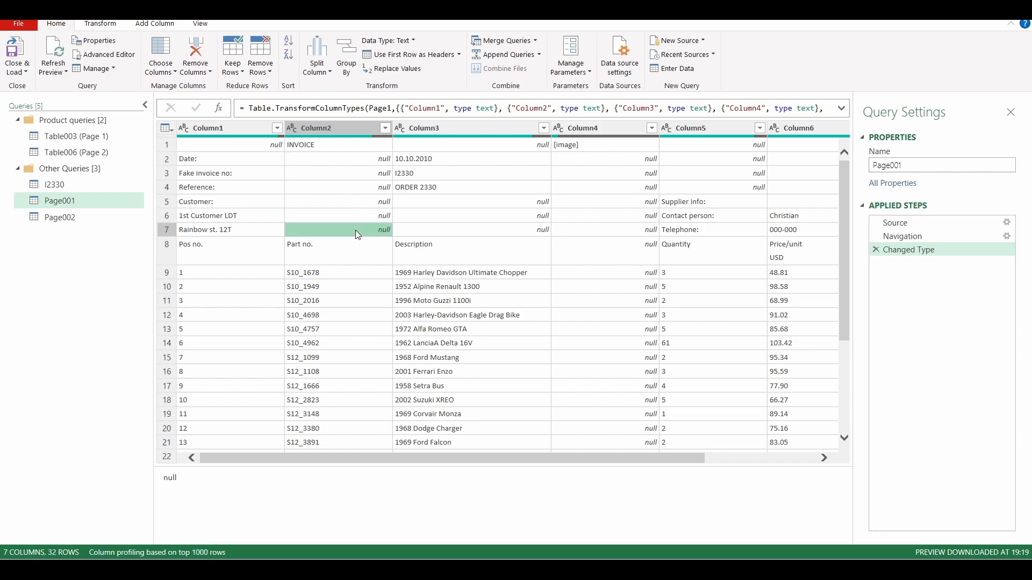
left_click(385, 128)
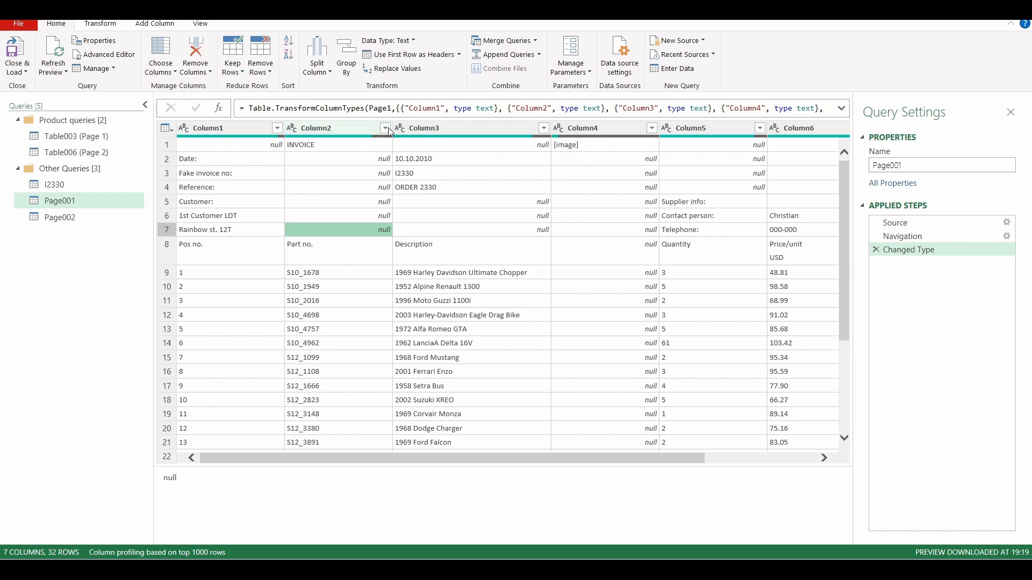
left_click(196, 285)
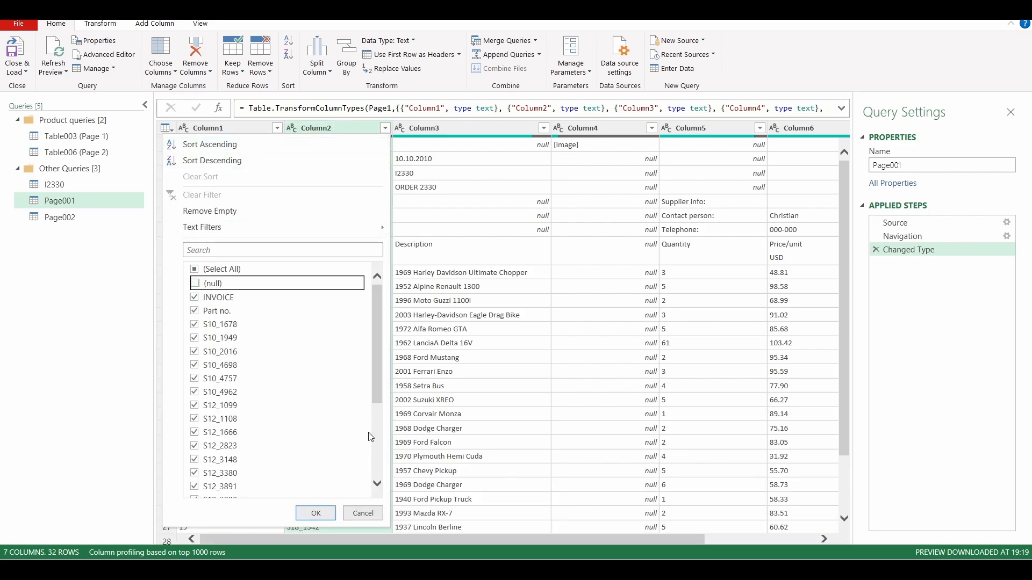
left_click(316, 514)
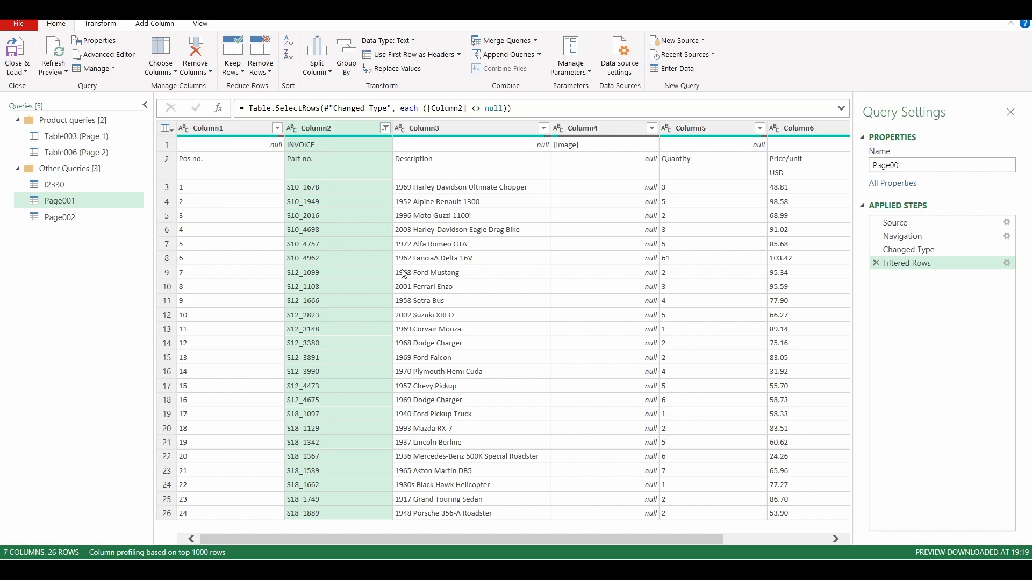
Exclude the INVOICE row through the Column2 filter as well
left_click(334, 143)
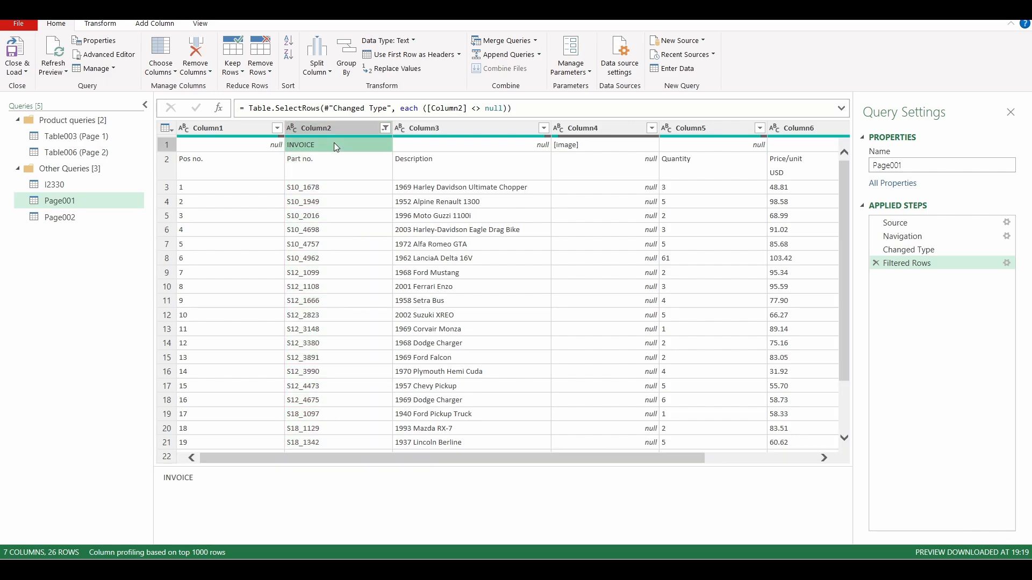
left_click(414, 145)
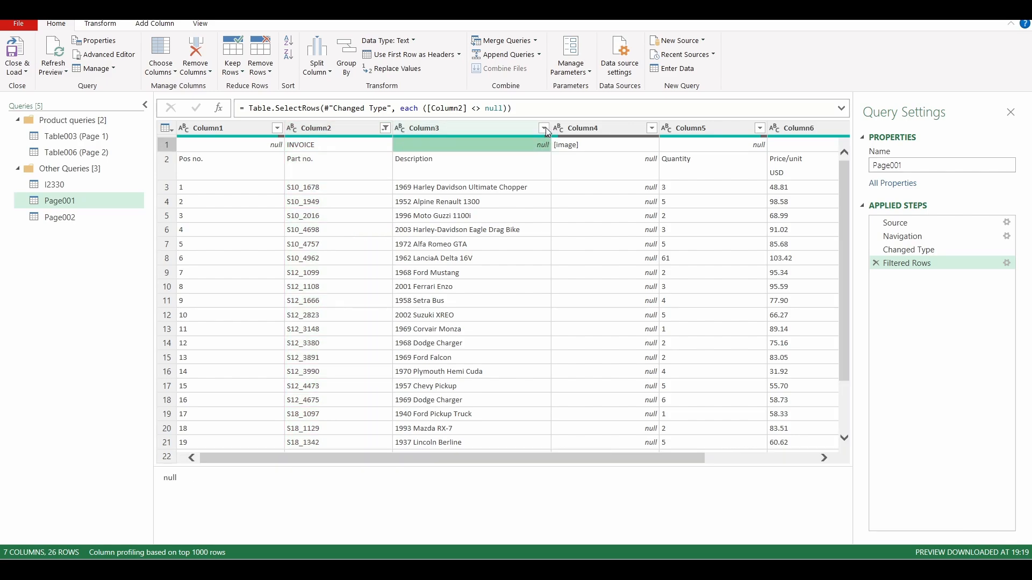
left_click(544, 128)
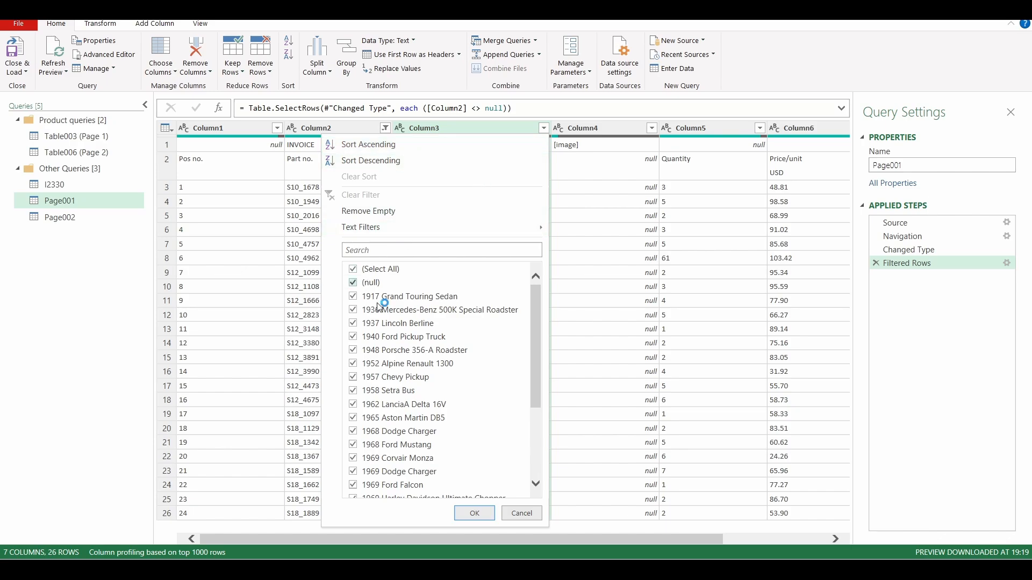
left_click(530, 514)
left_click(385, 128)
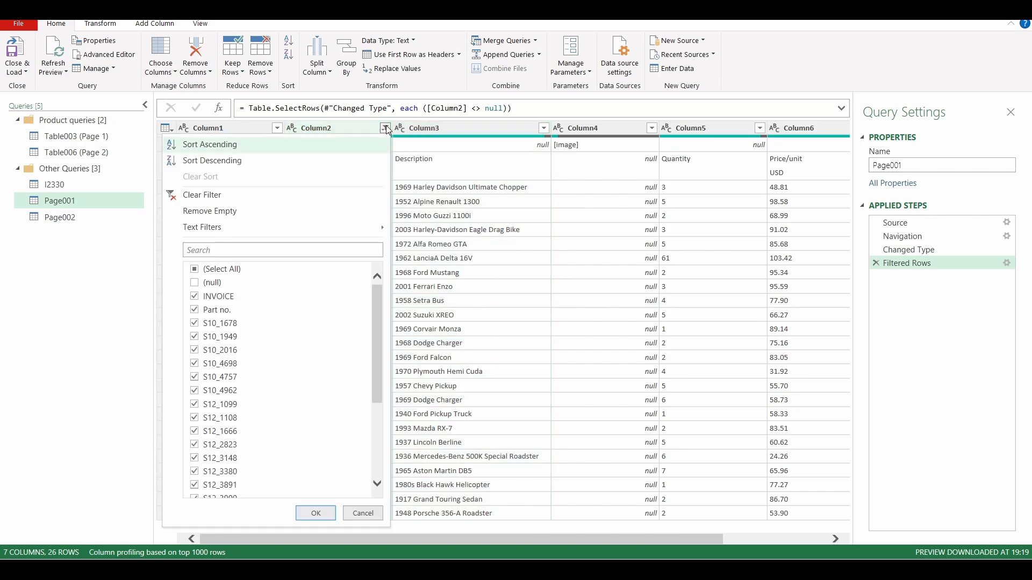
left_click(196, 297)
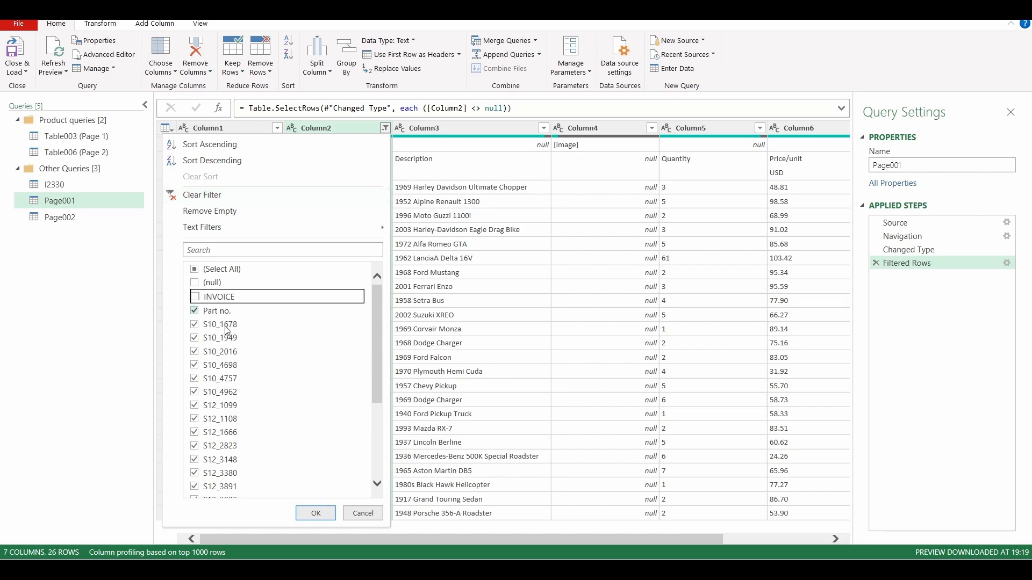
left_click(315, 513)
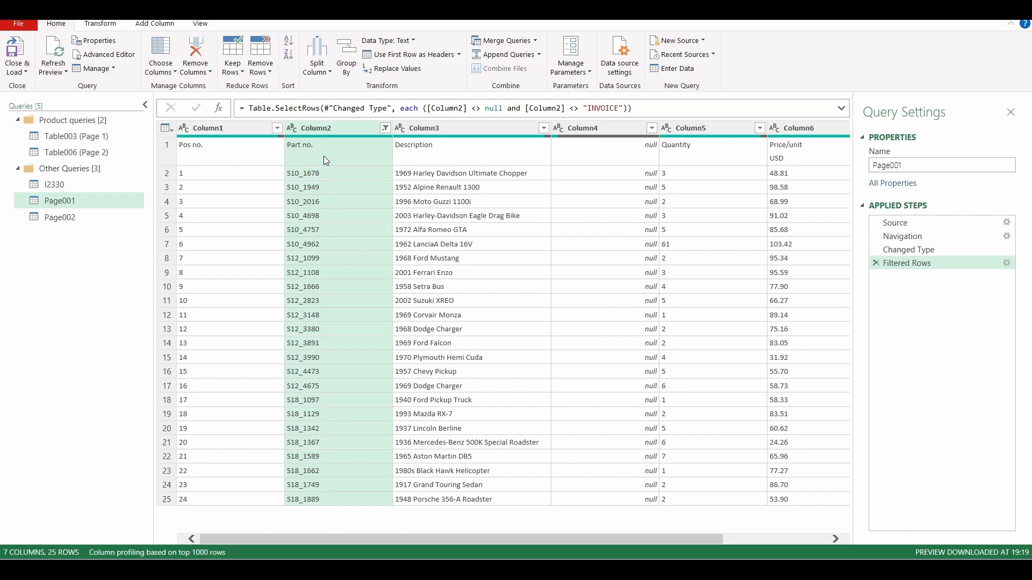
Use the first row as headers and remove the empty Column4
left_click(166, 128)
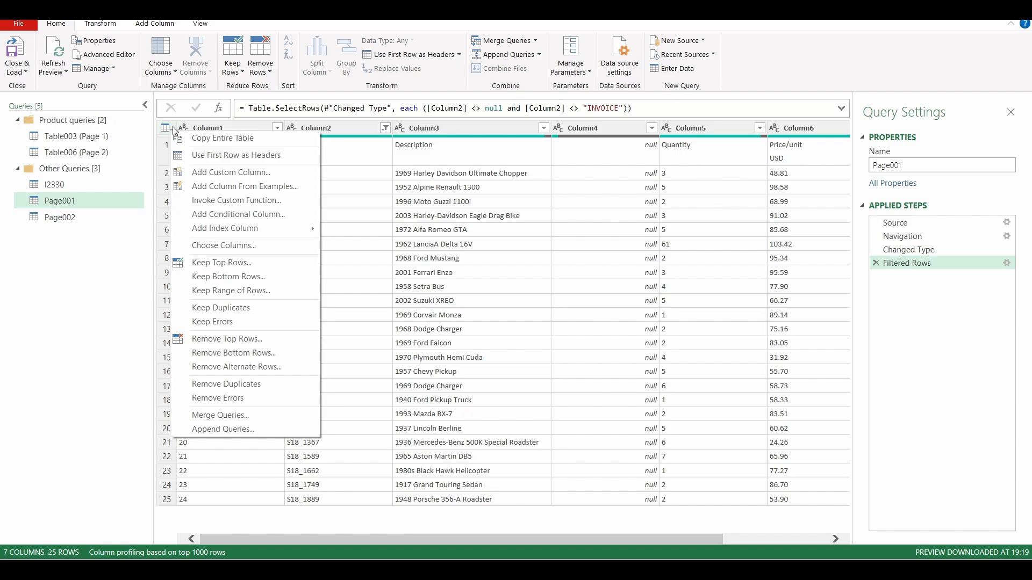
left_click(202, 156)
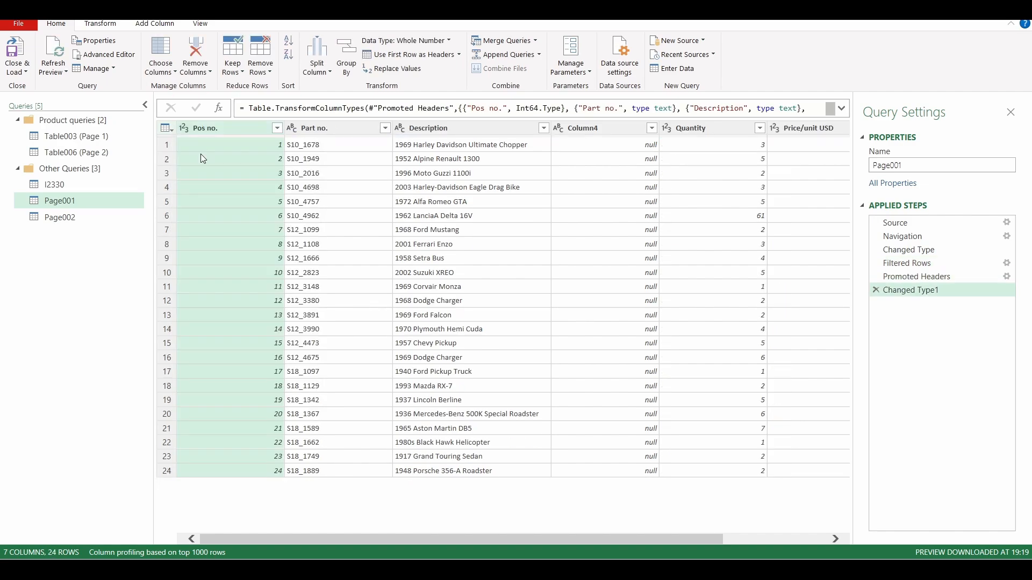
left_click_drag(614, 539, 578, 533)
left_click(598, 129)
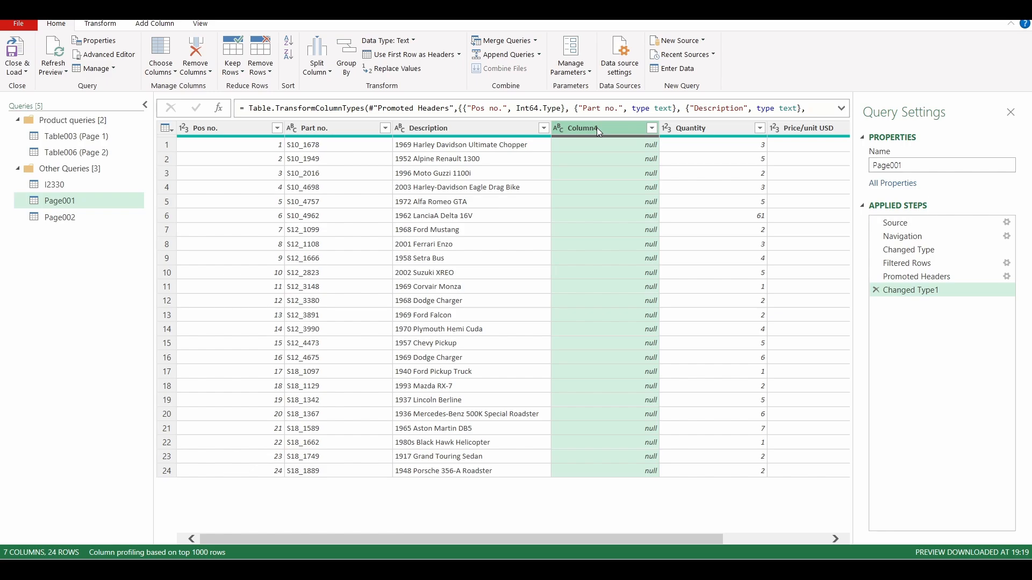
right_click(598, 131)
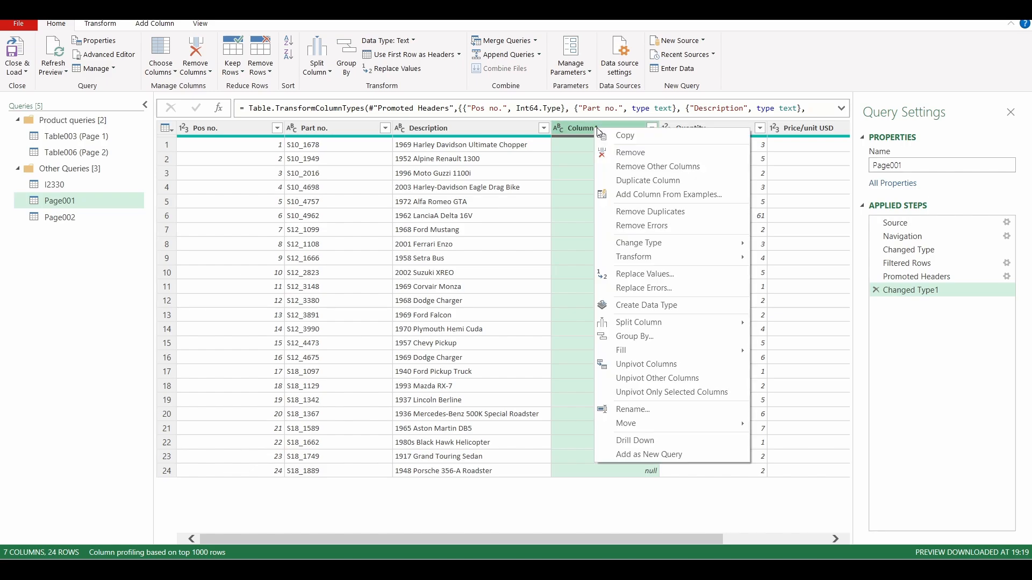
left_click(630, 151)
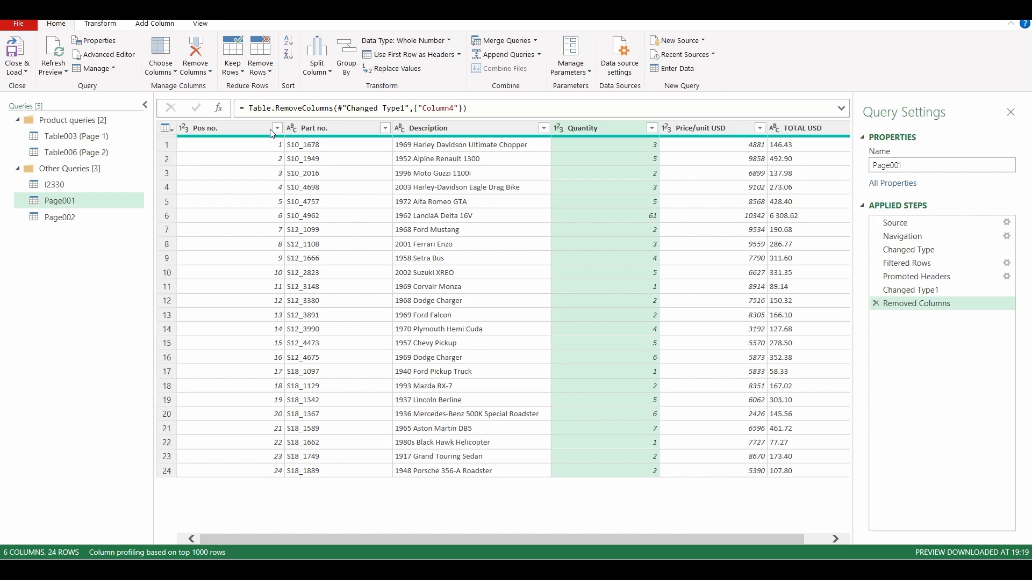
Check the data types of the Page001 columns from Pos no. through TOTAL USD
left_click(185, 128)
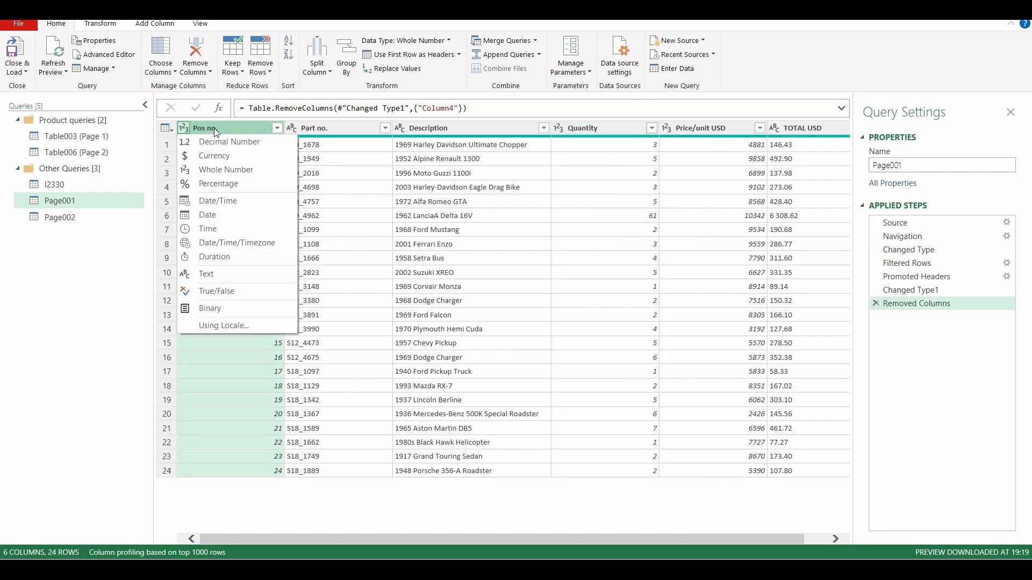
left_click(228, 131)
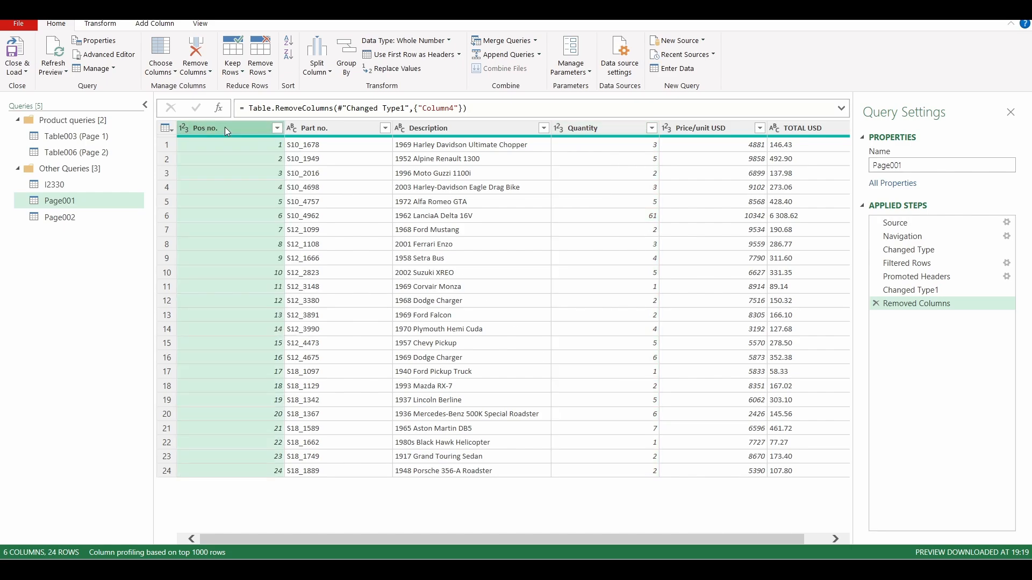
left_click(311, 131)
left_click(436, 128)
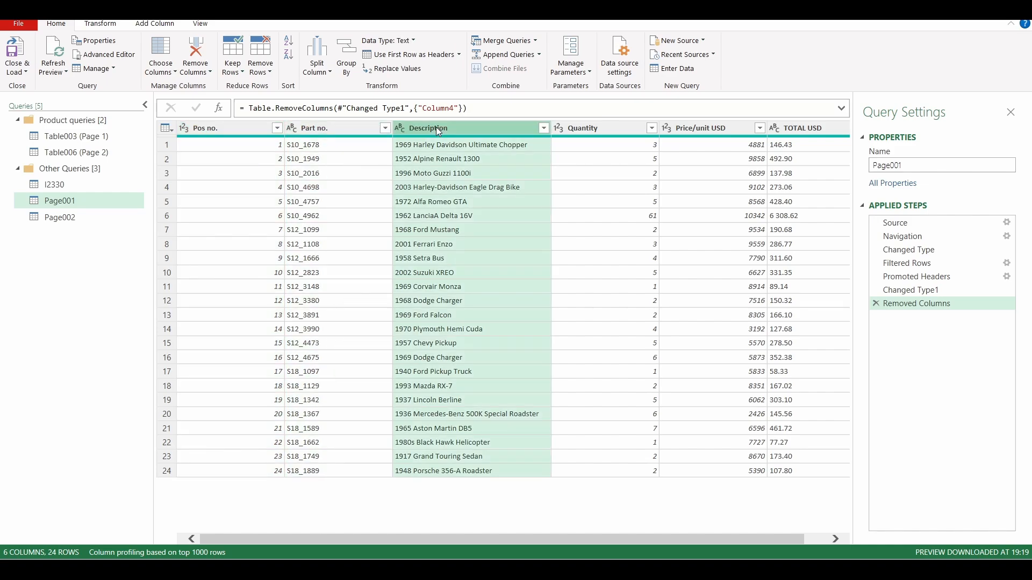
left_click(621, 131)
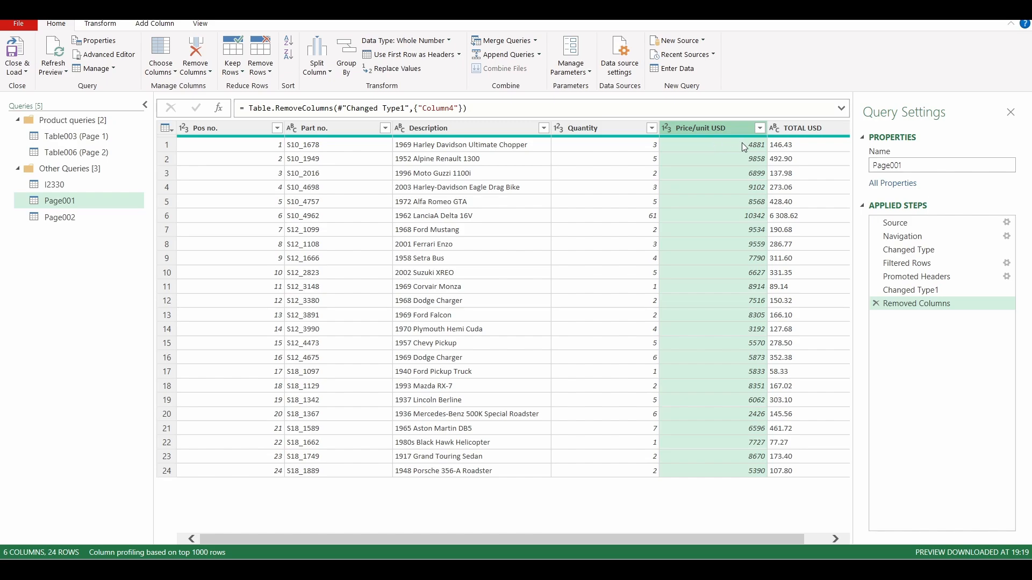
left_click(796, 130)
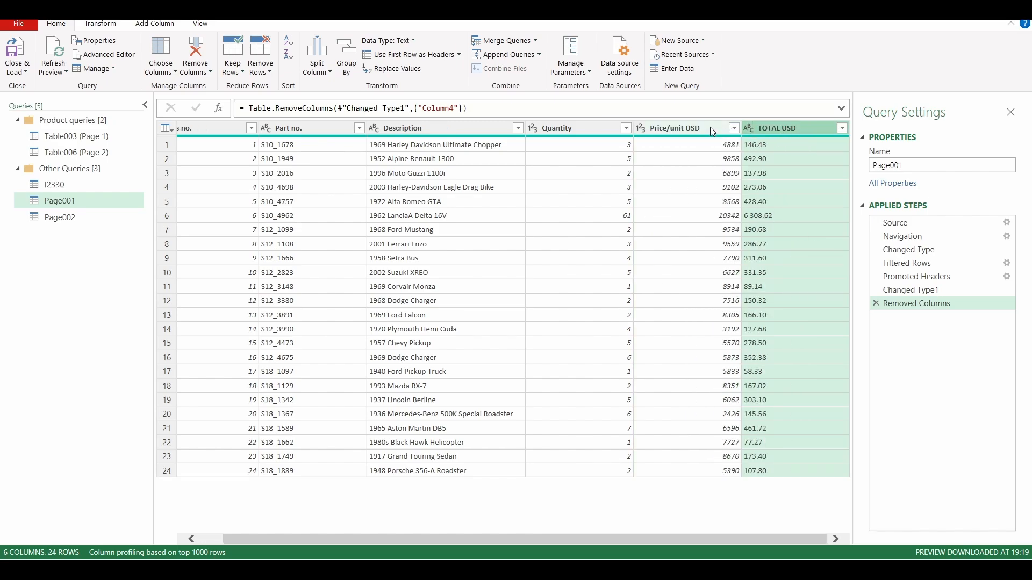
left_click(710, 128)
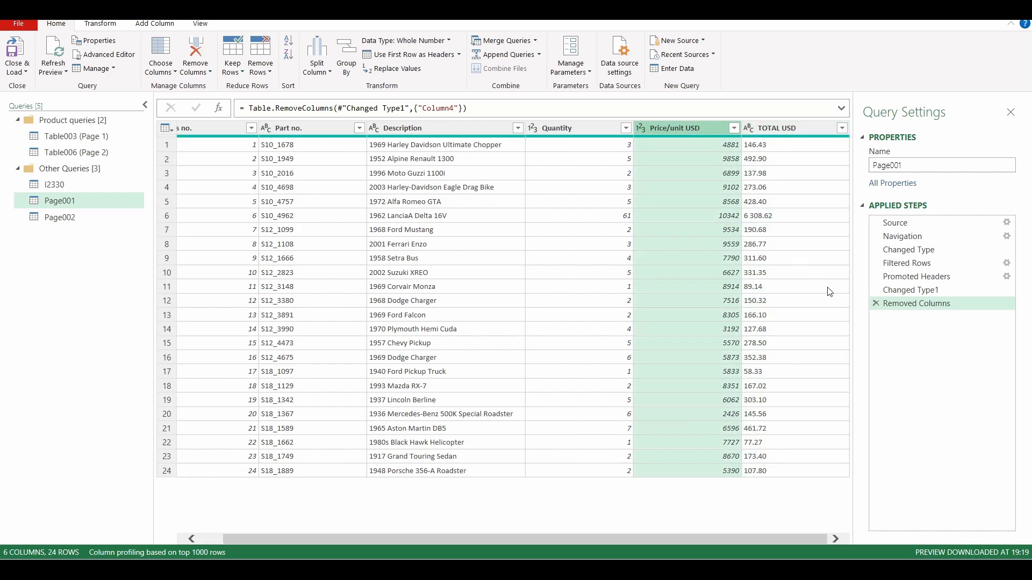
Delete the automatic Changed Type and Changed Type1 steps from the Page001 query
left_click(876, 250)
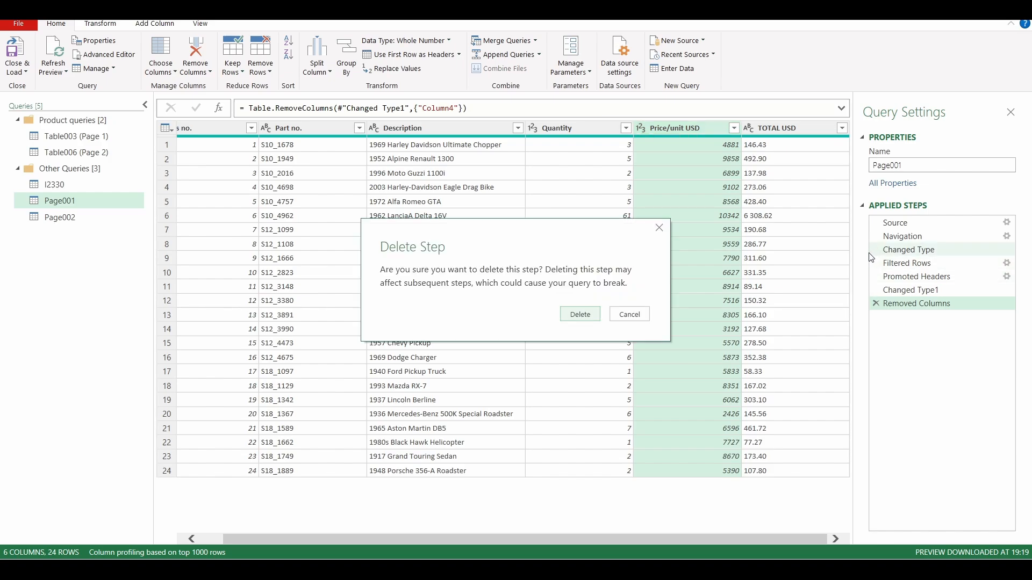
left_click(576, 317)
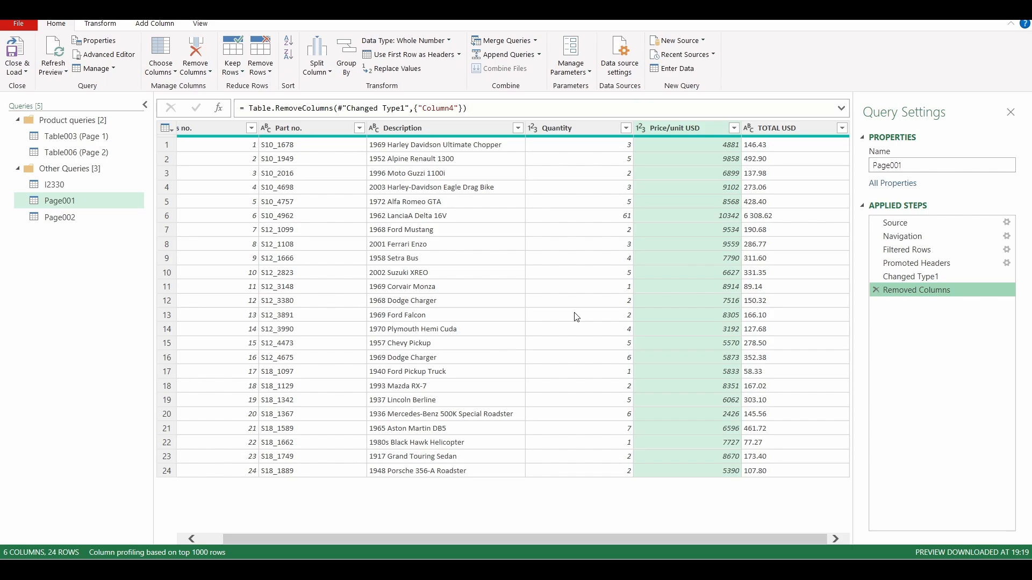
left_click(877, 277)
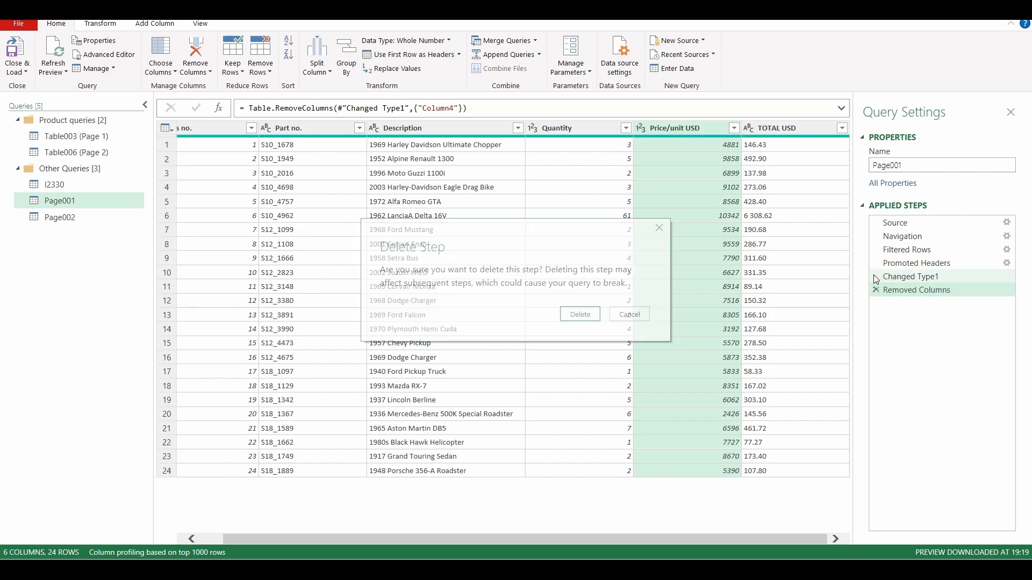
left_click(581, 314)
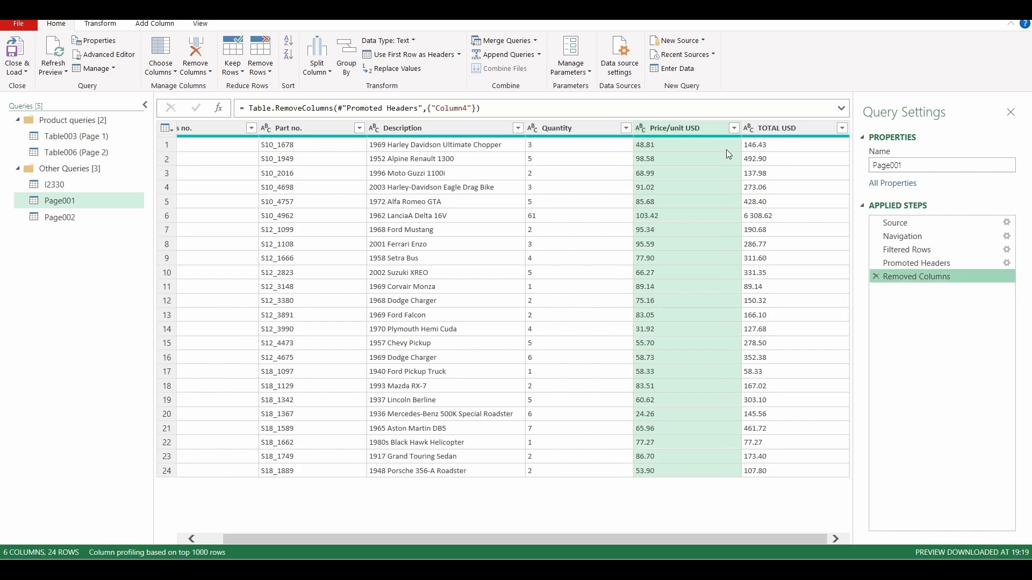
left_click(690, 301)
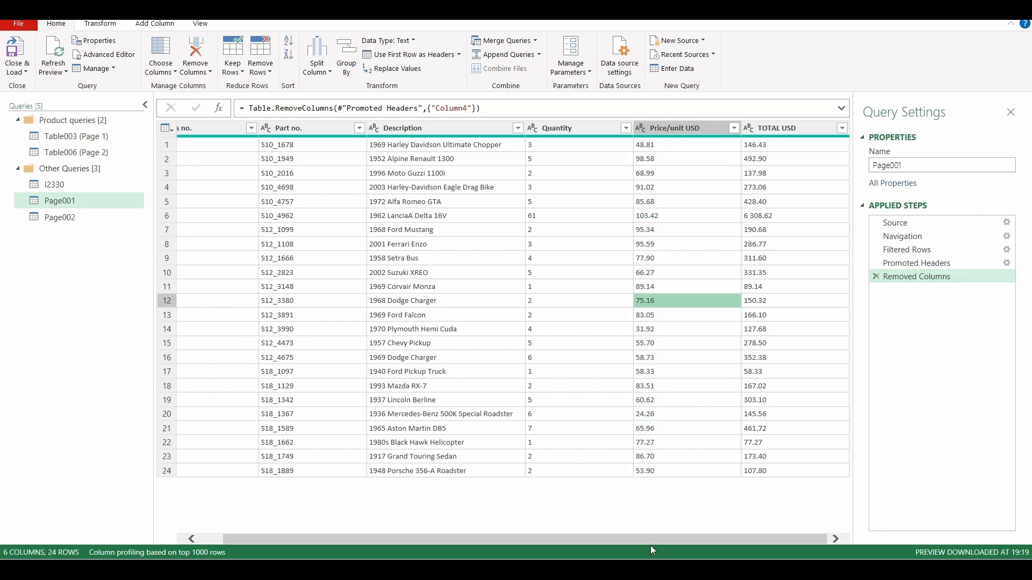
left_click_drag(650, 546, 420, 537)
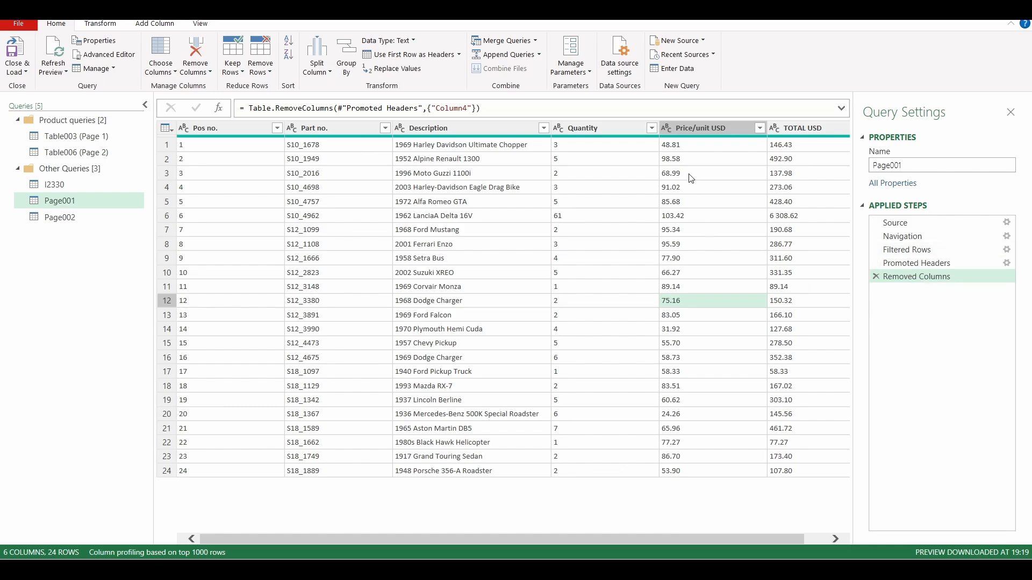
Replace every "." with "," in the Price/unit USD and TOTAL USD columns of Page001
left_click(711, 127)
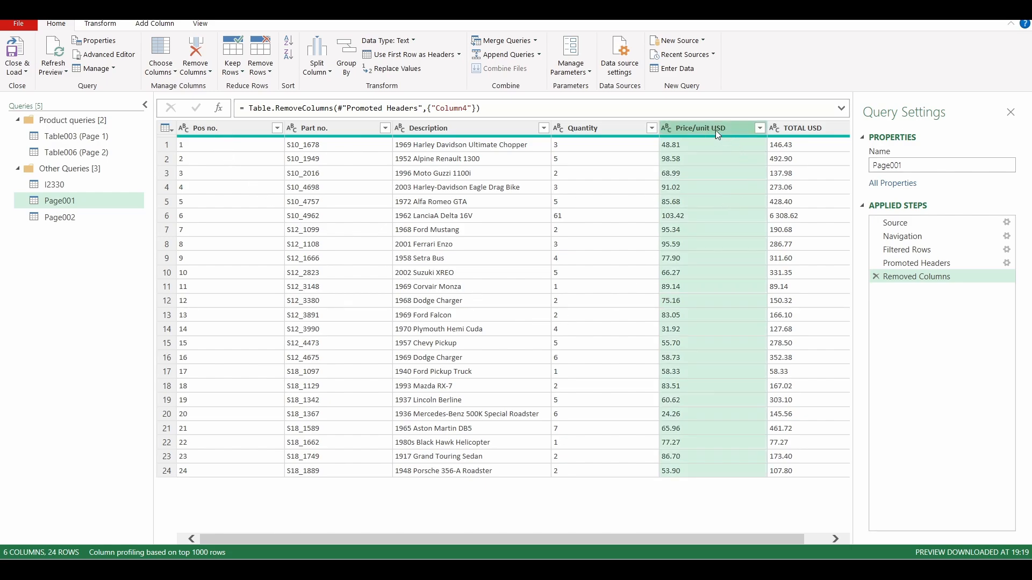
left_click(798, 129, "ctrl")
right_click(659, 131)
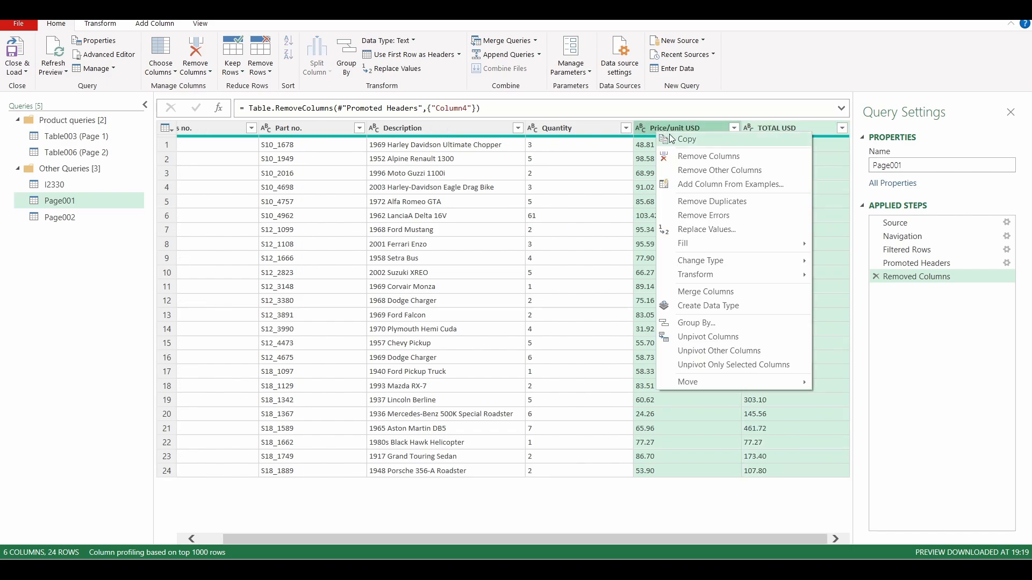
left_click(723, 231)
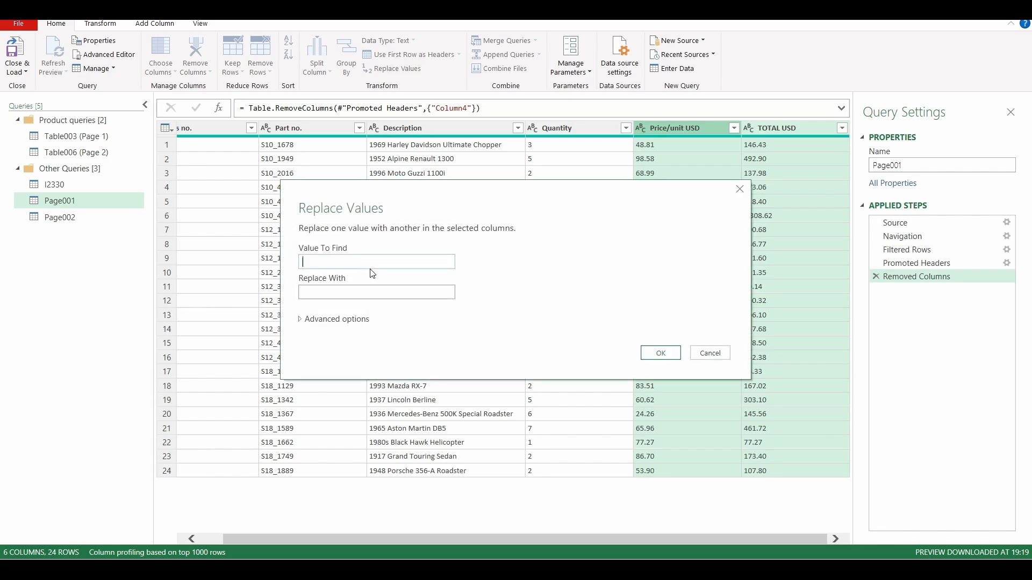
type(".")
left_click(348, 294)
type(",")
left_click(661, 353)
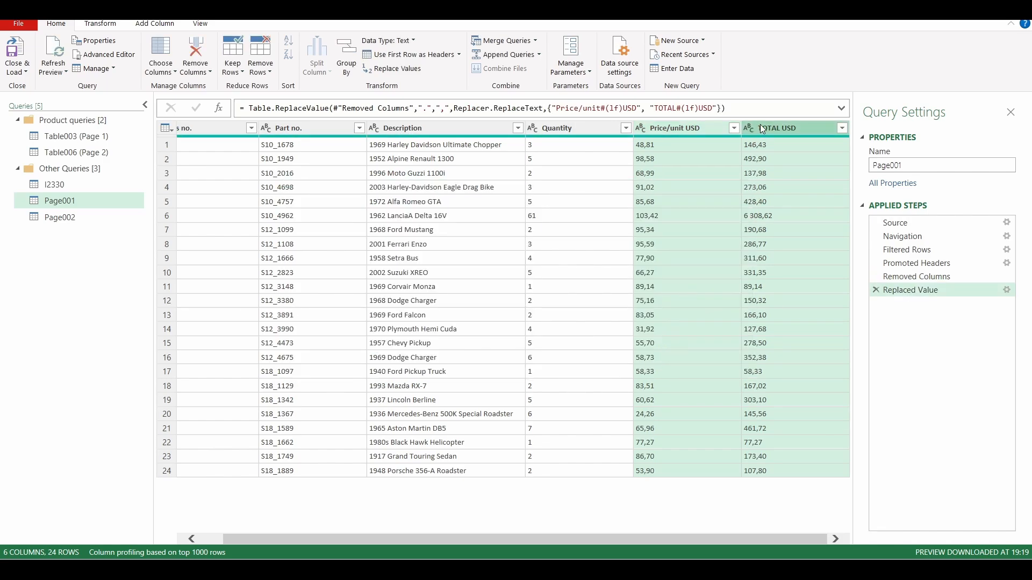
Strip the spaces from the TOTAL USD column by replacing each space with nothing
left_click(762, 129)
right_click(762, 129)
left_click(815, 272)
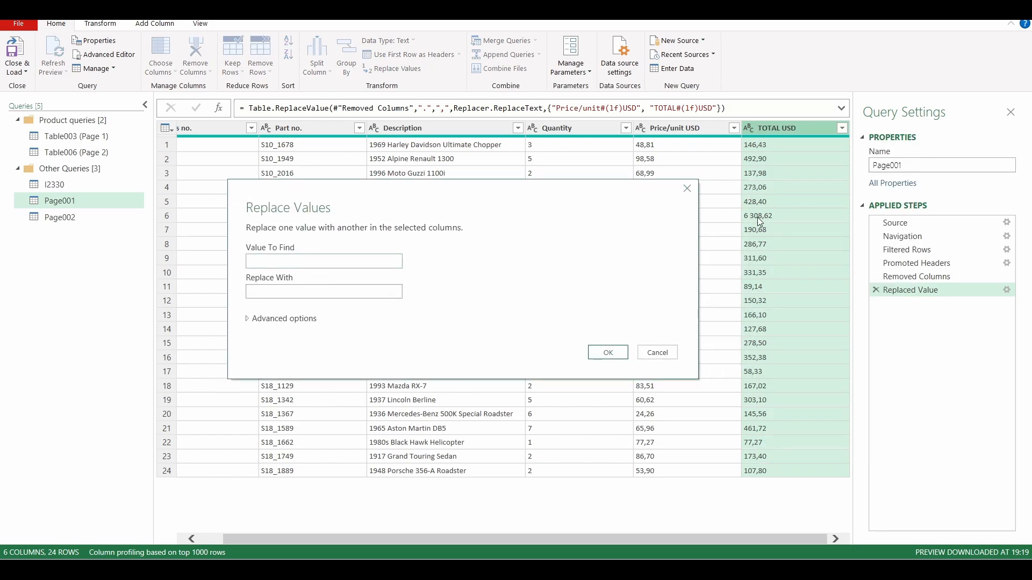
left_click(311, 260)
left_click(608, 352)
Change the data type of the Price/unit USD and TOTAL USD columns to Decimal Number
left_click(666, 129)
left_click(759, 127, "ctrl")
right_click(755, 127)
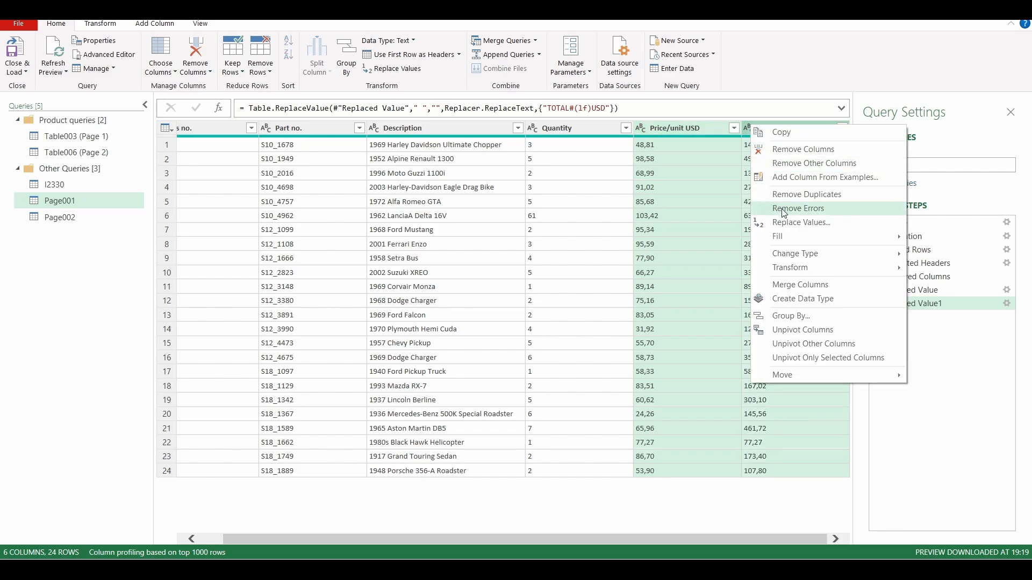
mouse_move(793, 254)
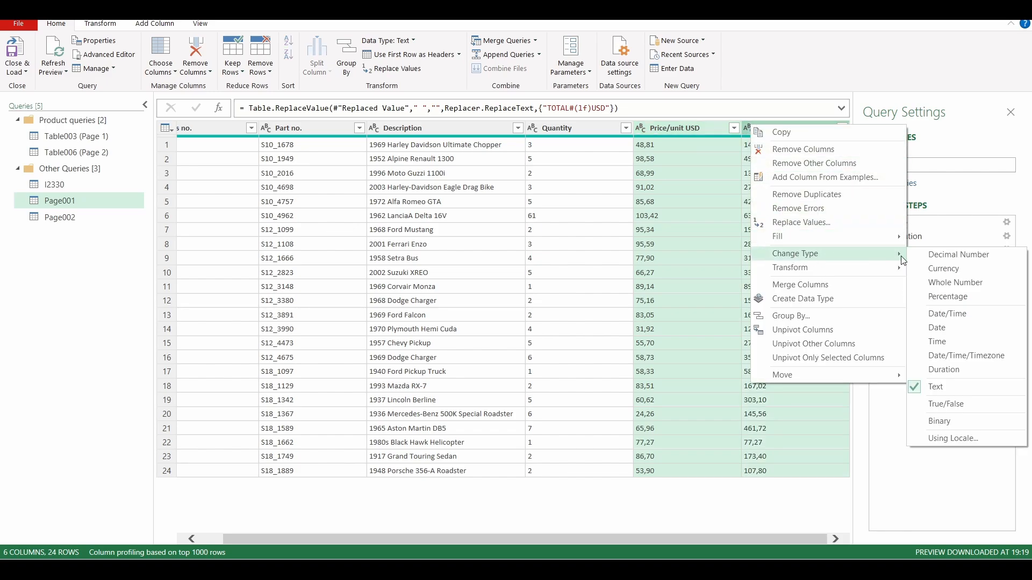
left_click(941, 260)
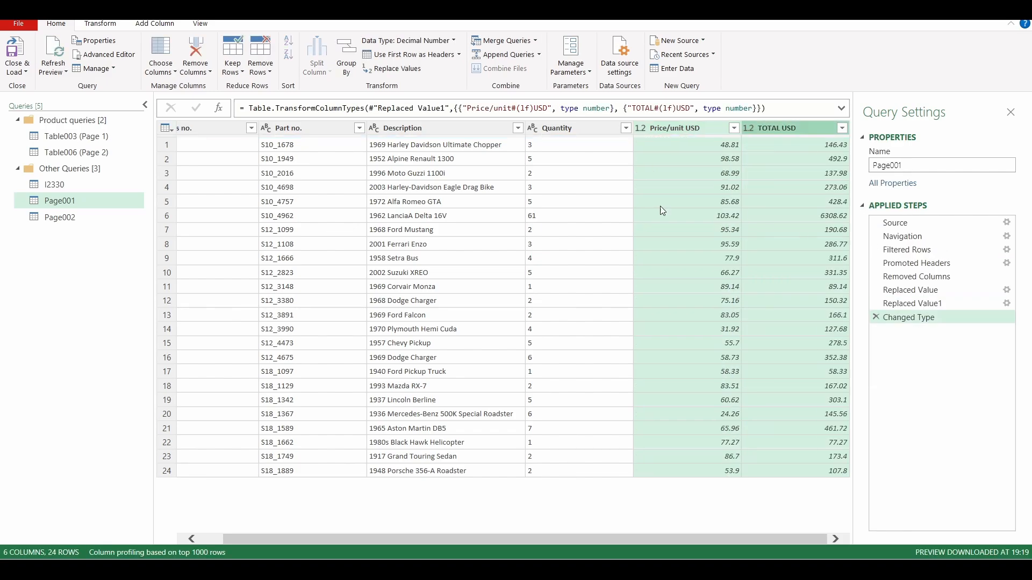
Change the Pos no. and Quantity columns to Whole Number and load the Page001 query into the workbook
left_click(557, 127)
left_click_drag(637, 540, 613, 541)
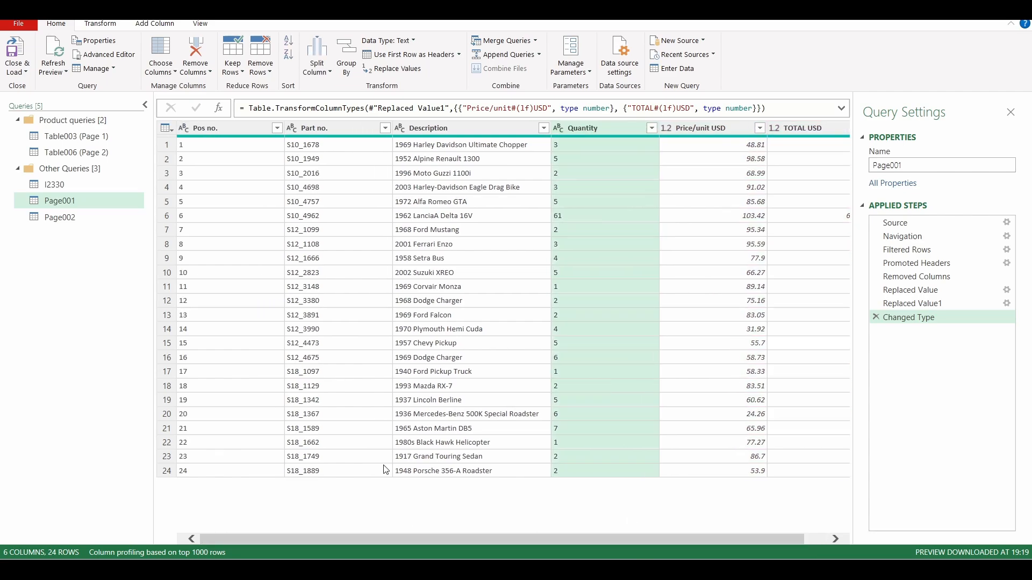
left_click(234, 128)
right_click(222, 128)
mouse_move(301, 255)
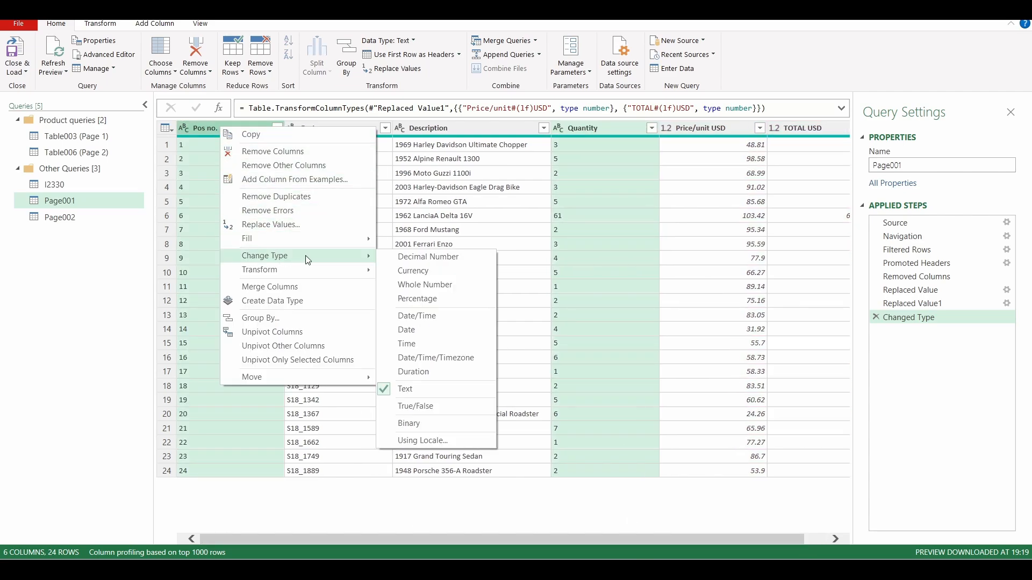
left_click(430, 285)
scroll(704, 539, "right", 1)
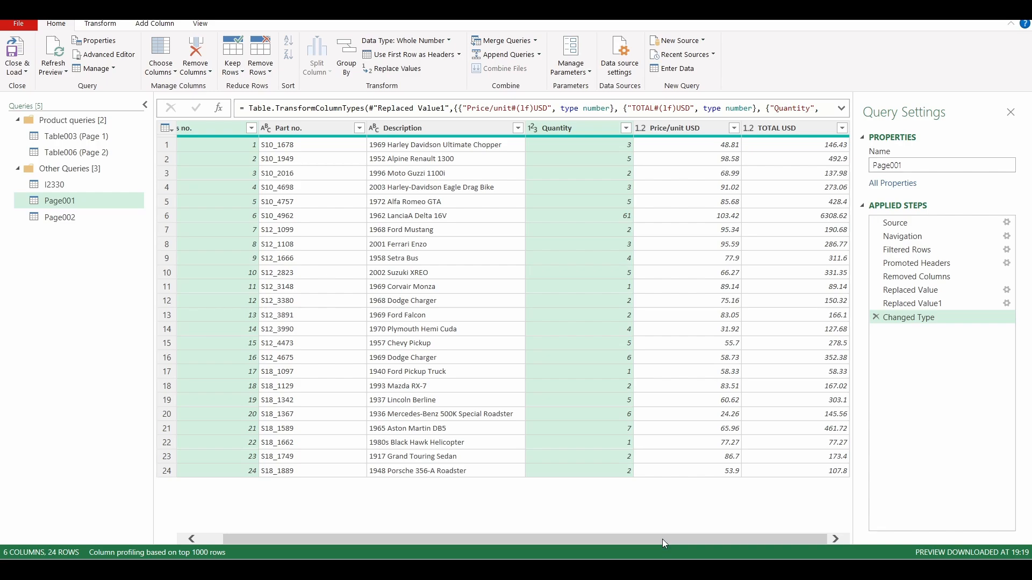
left_click_drag(662, 539, 650, 539)
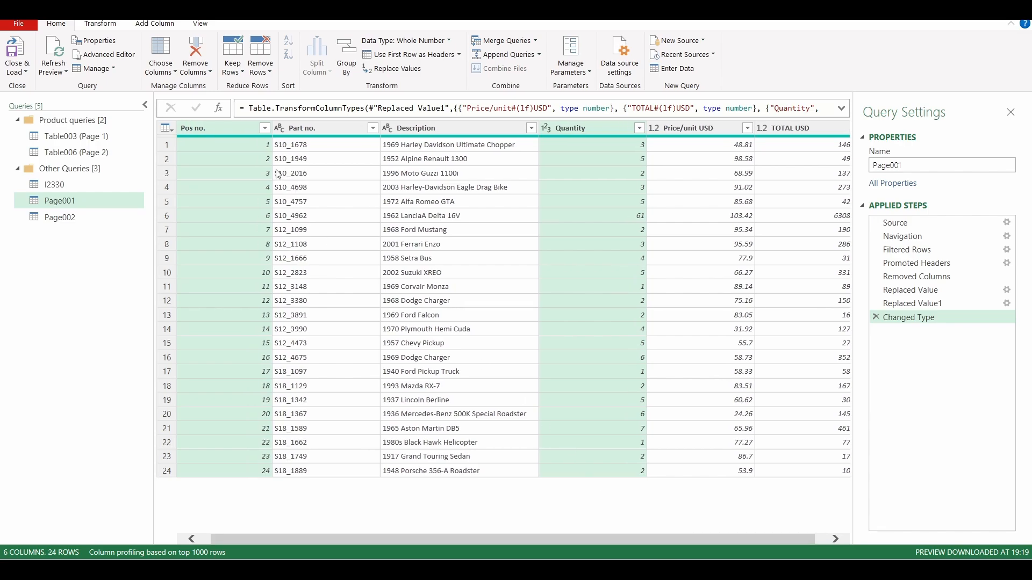
left_click(17, 49)
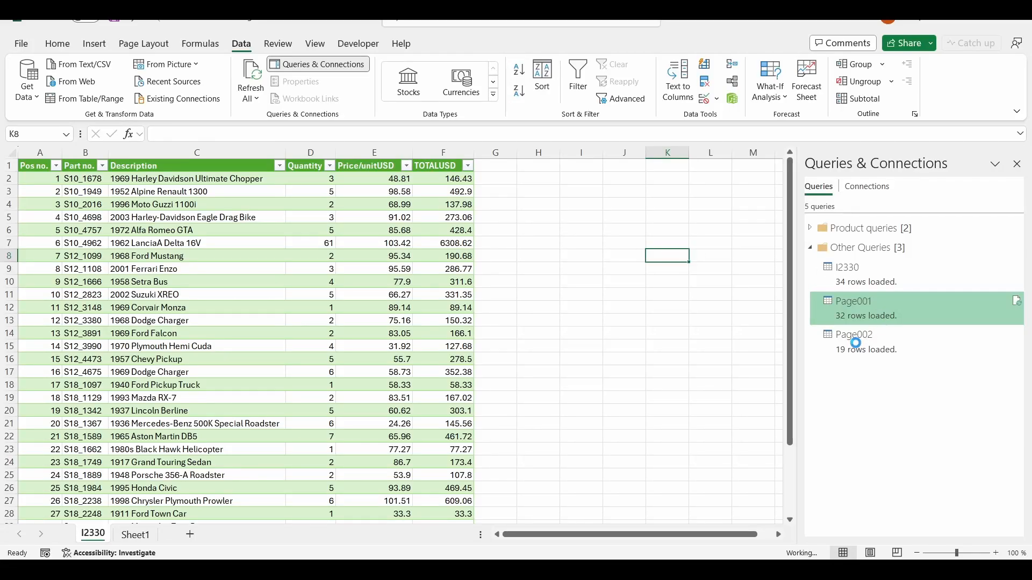
Open the Page002 query for editing and exclude the null rows through the Column2 filter
double_click(855, 340)
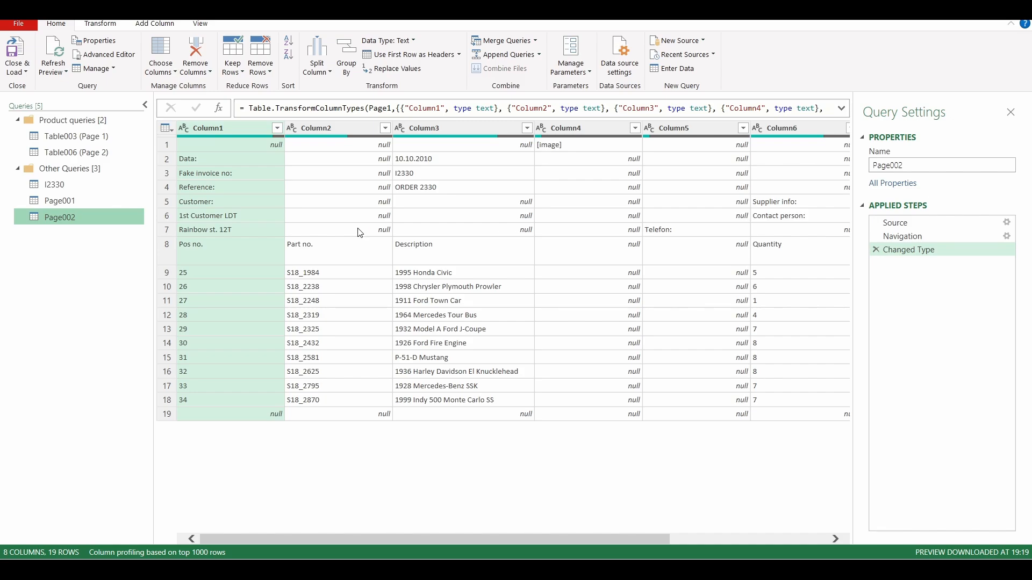
left_click(387, 129)
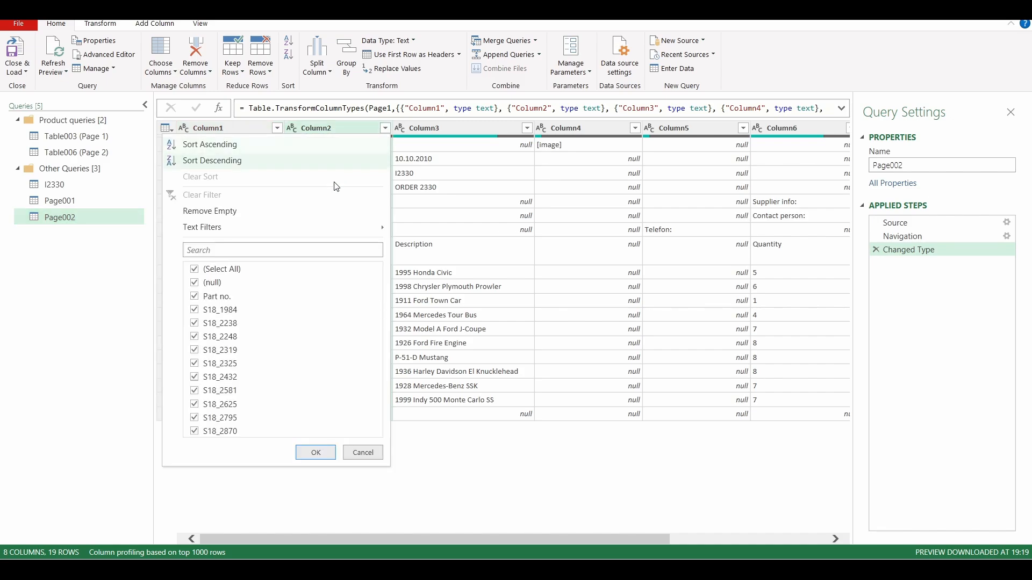
left_click(194, 282)
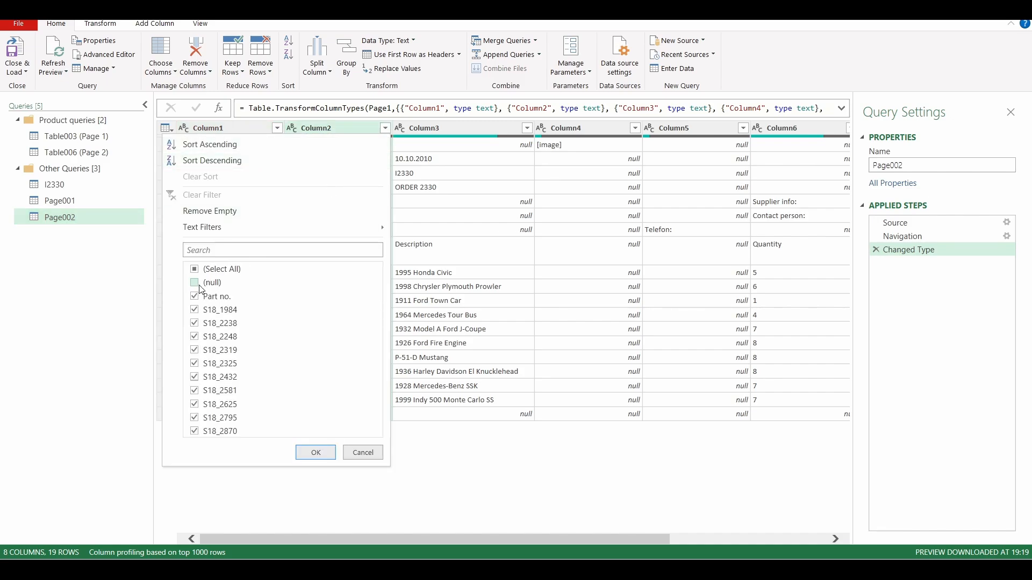
left_click(316, 453)
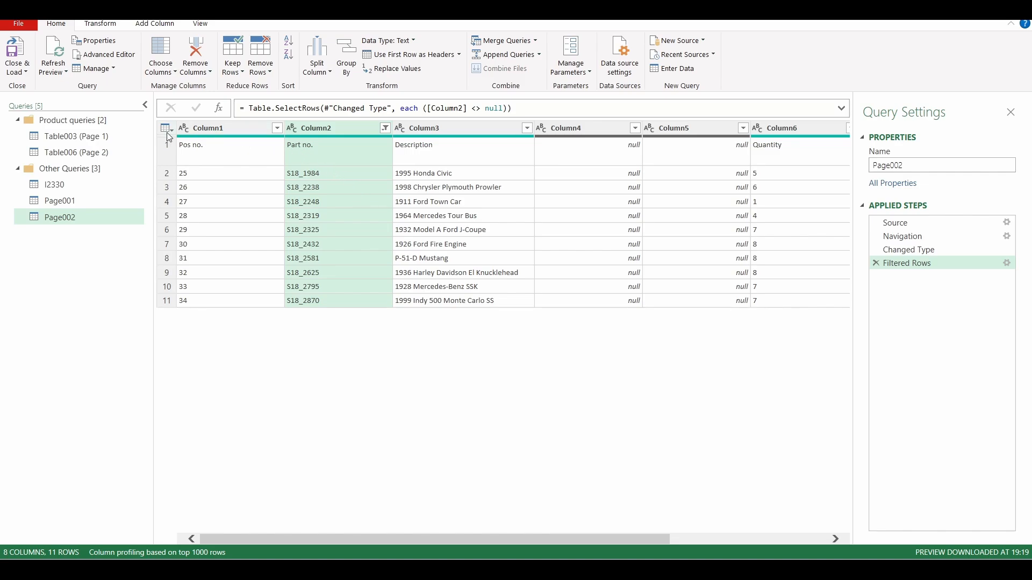
Compare the headings on both pages of the invoice in the PDF viewer
left_click(543, 571)
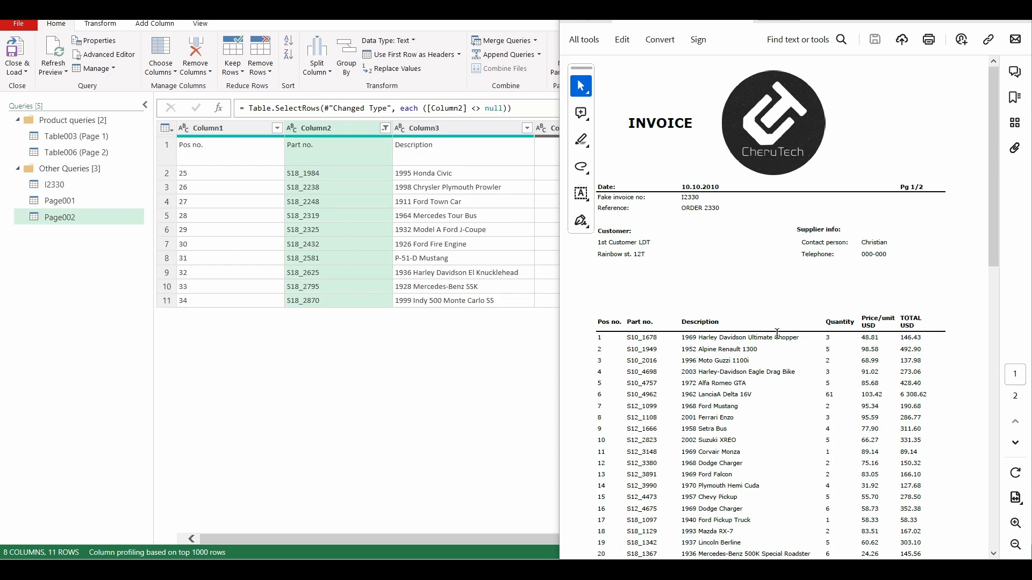
scroll(777, 334, "down", 10)
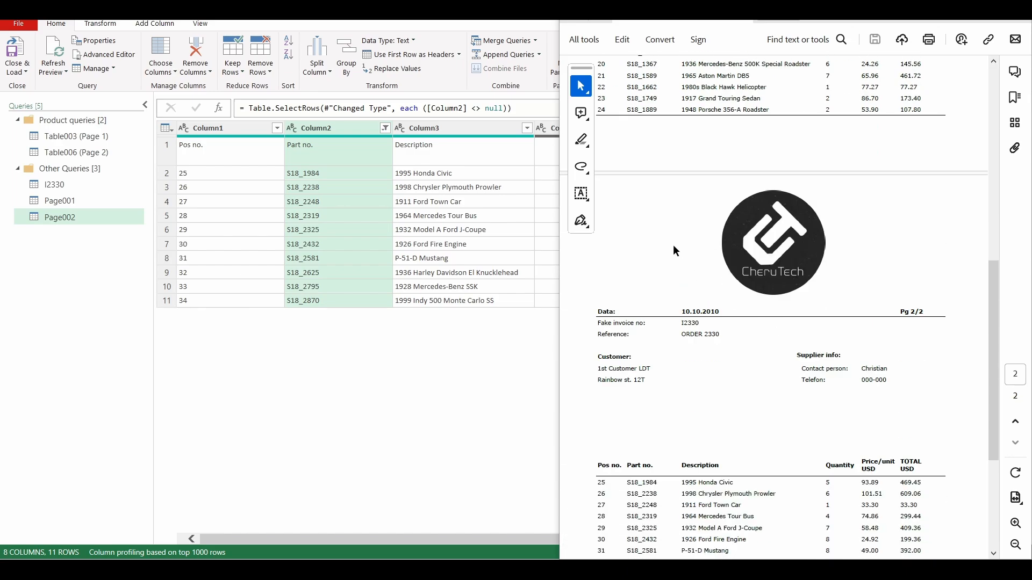
scroll(783, 304, "up", 10)
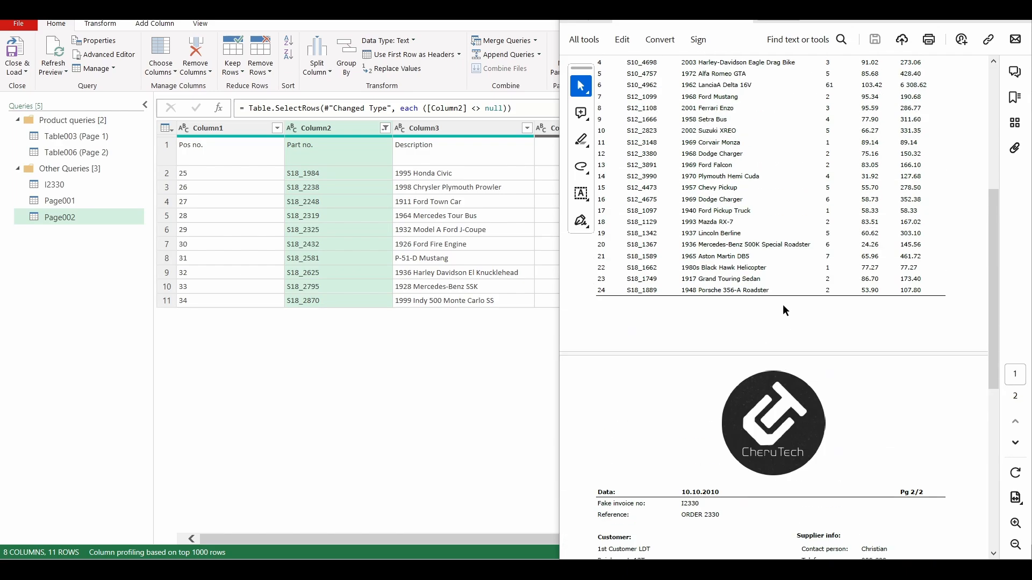
left_click(947, 21)
Use the first row of Page002 as headers and remove the empty Column4 and Column5
left_click(165, 128)
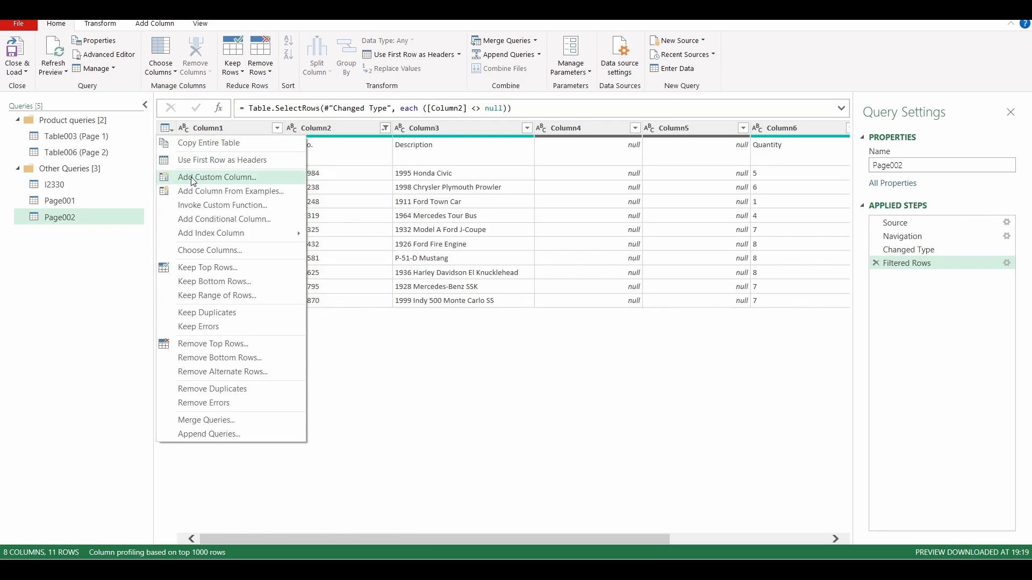
left_click(193, 160)
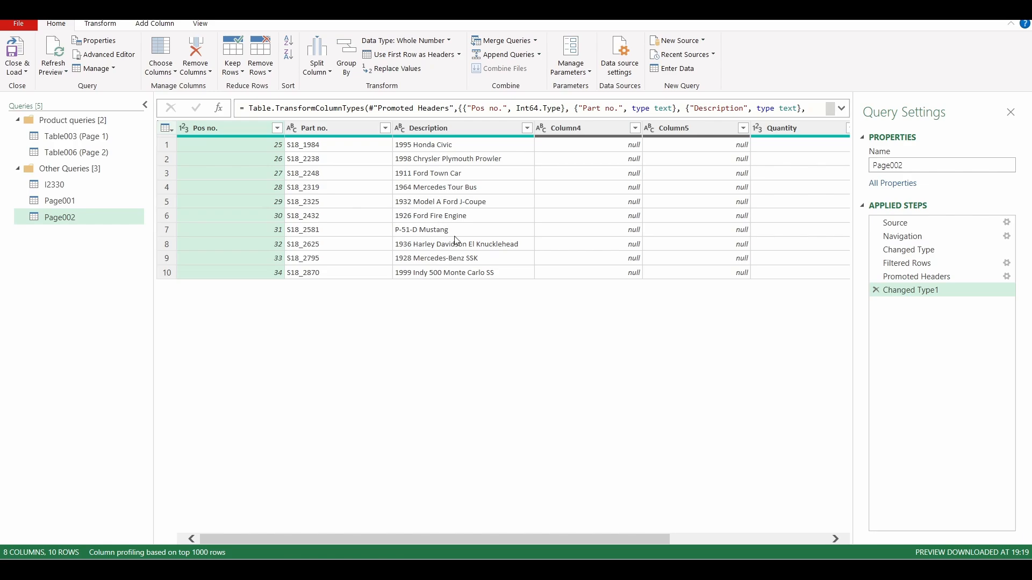
left_click_drag(589, 540, 744, 538)
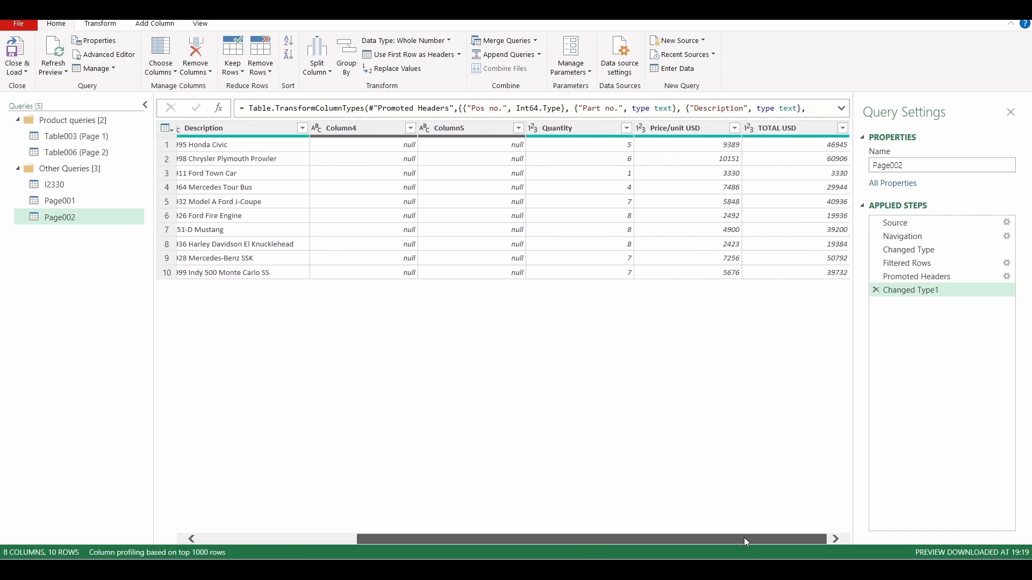
left_click(363, 127)
left_click(469, 129, "shift")
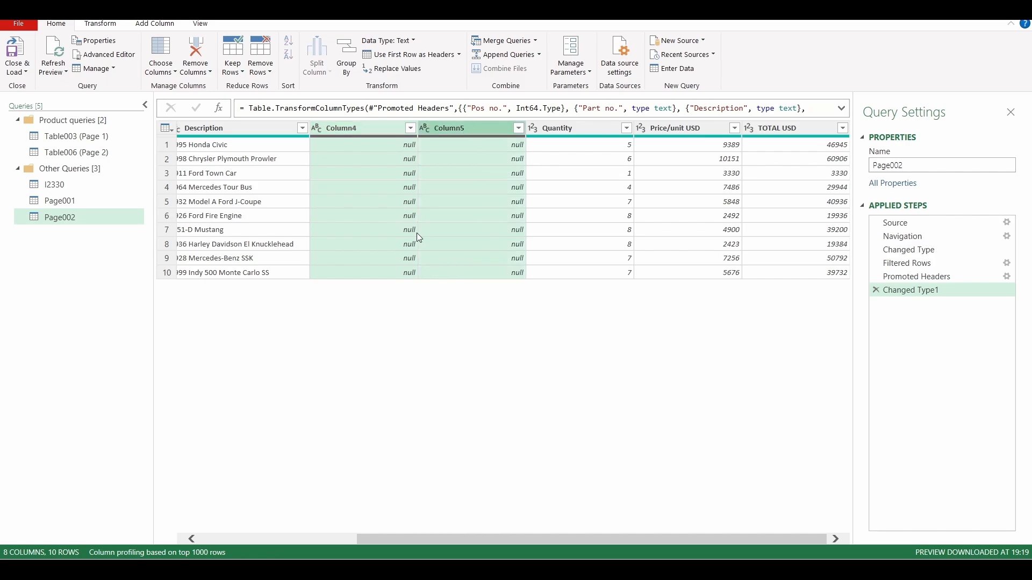
right_click(367, 128)
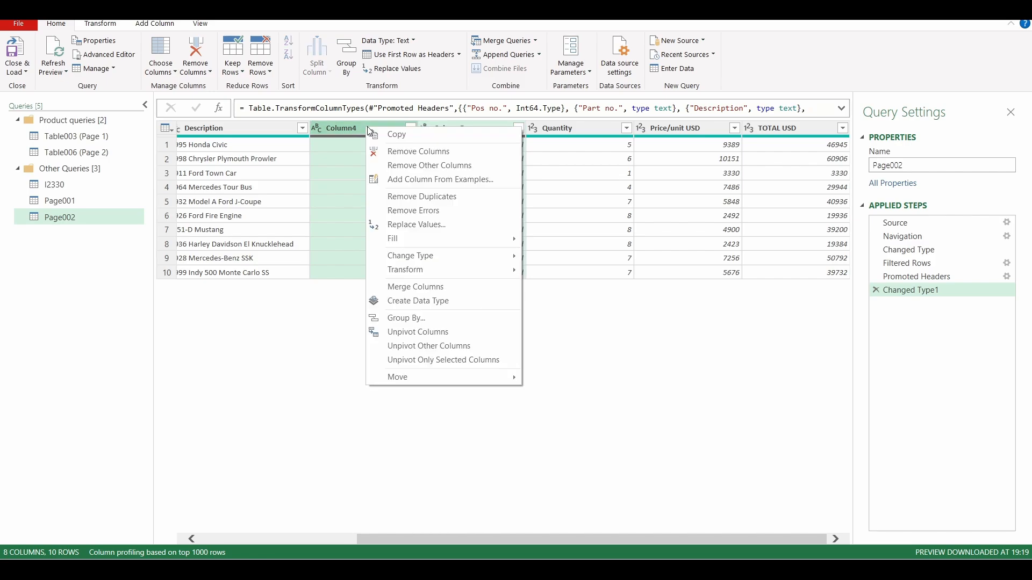
left_click(403, 151)
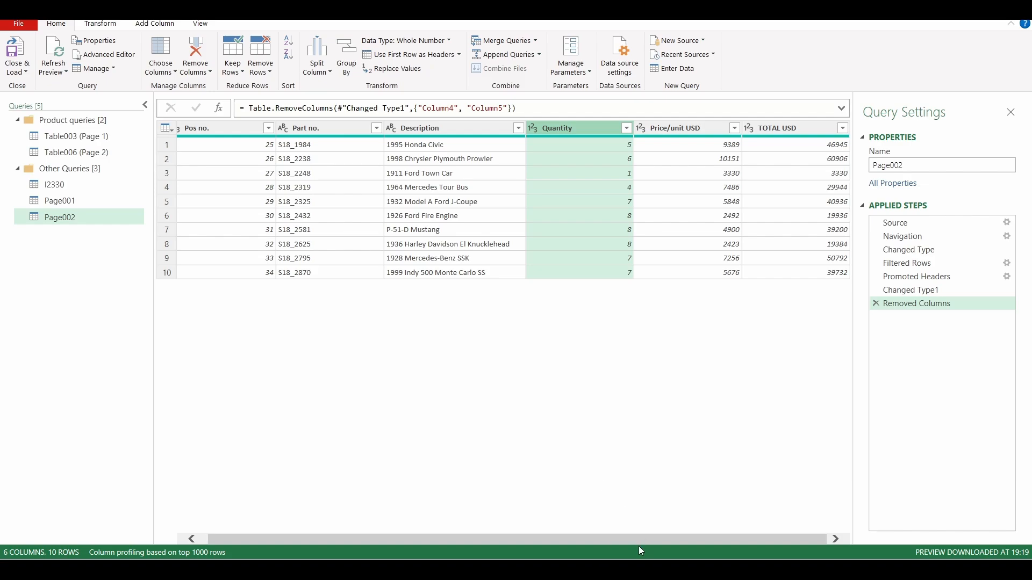
Check the data types of the Page002 columns, including Pos no., Part no., Price/unit USD and TOTAL USD
scroll(640, 541, "left", 1)
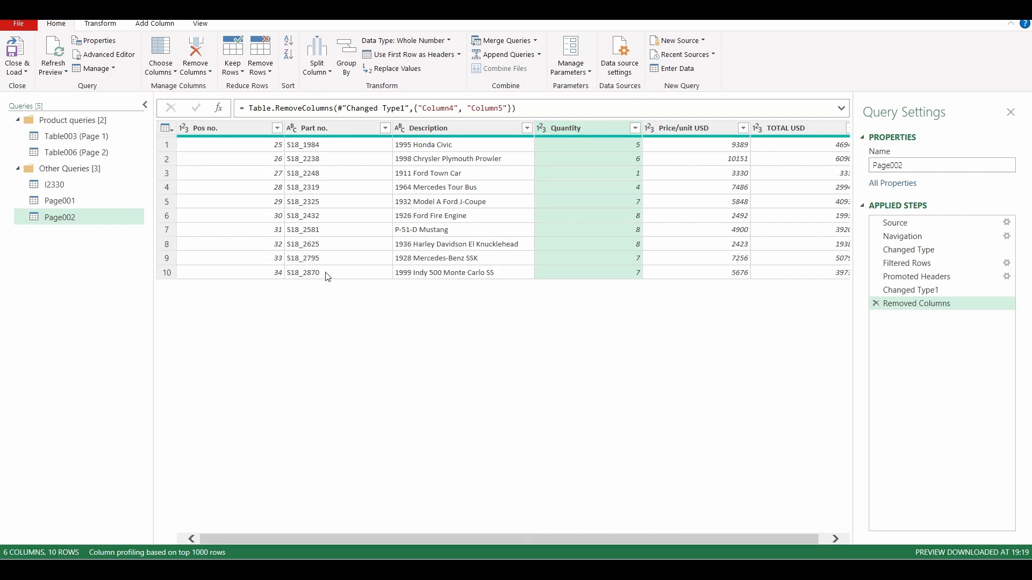
left_click(217, 129)
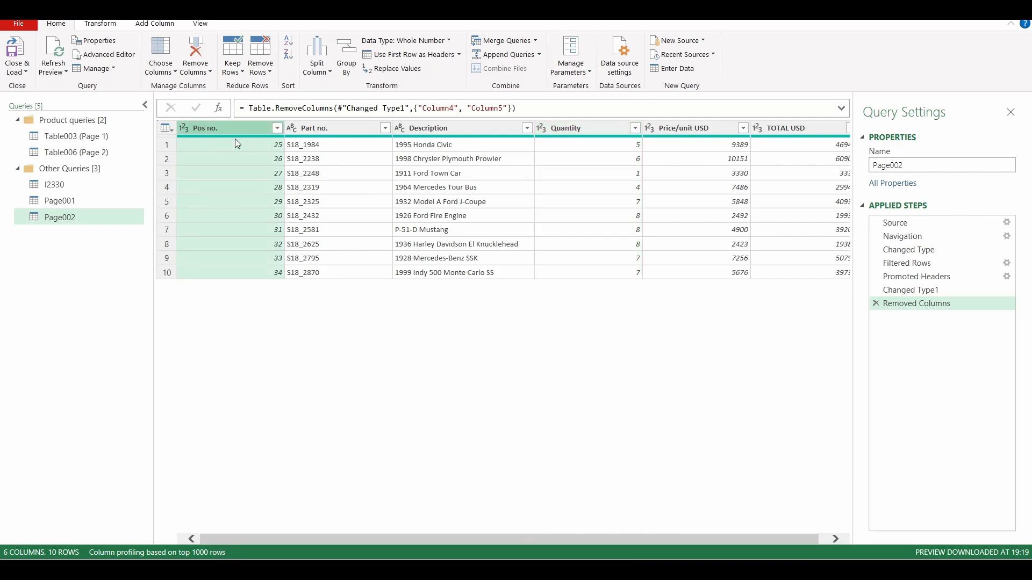
left_click(185, 128)
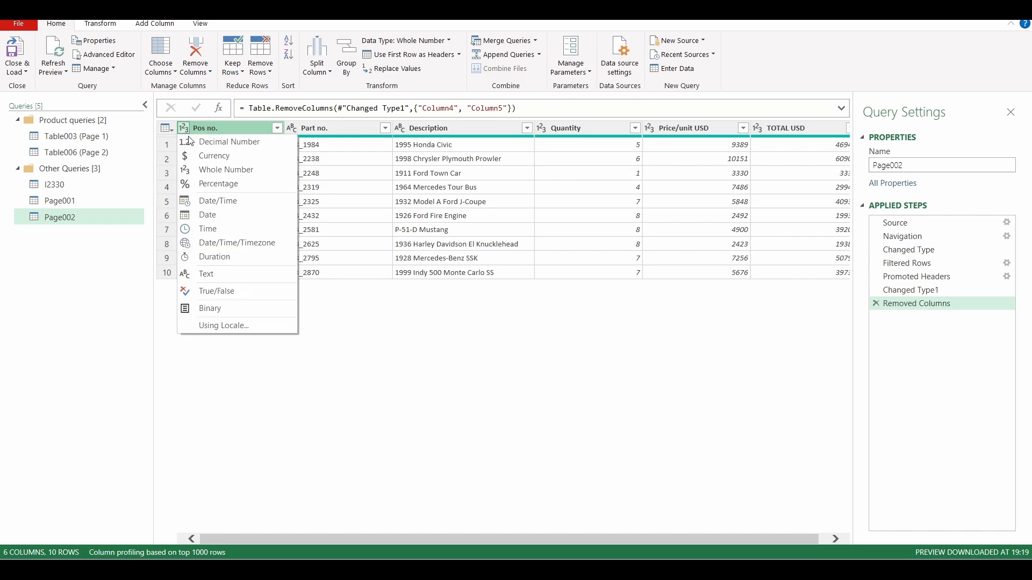
left_click(333, 125)
left_click(332, 126)
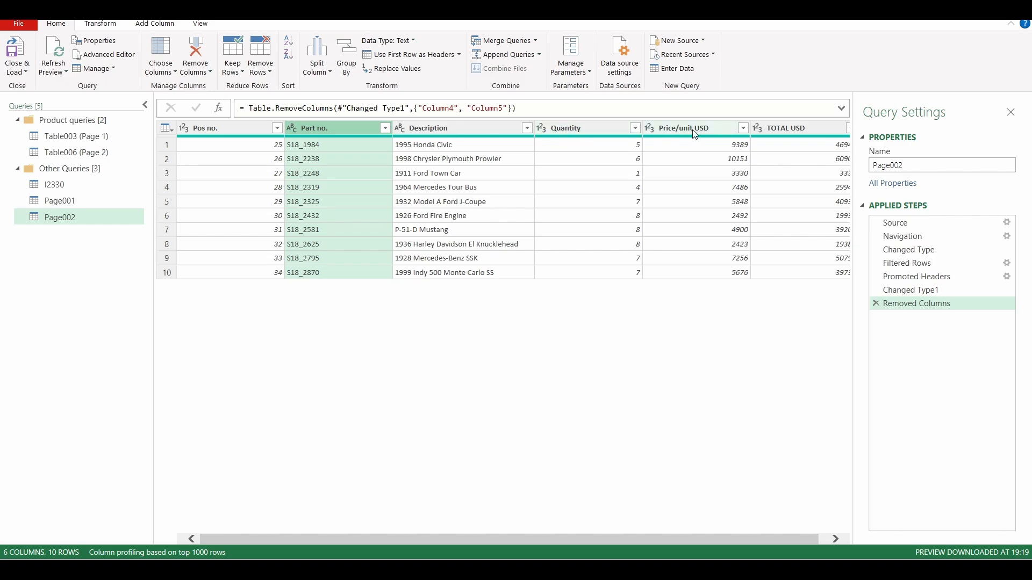
left_click_drag(719, 540, 727, 537)
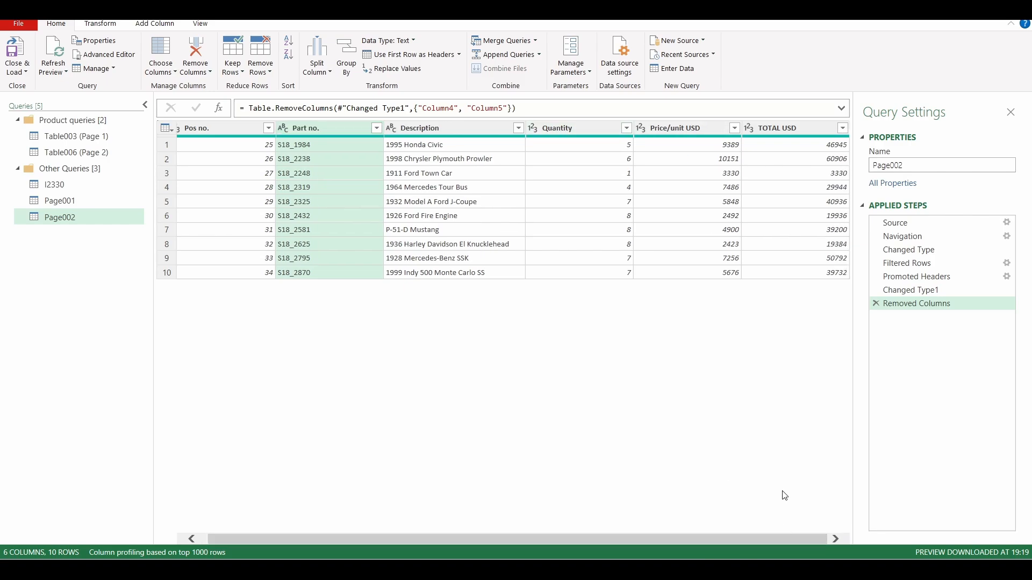
left_click(693, 132)
left_click(779, 126)
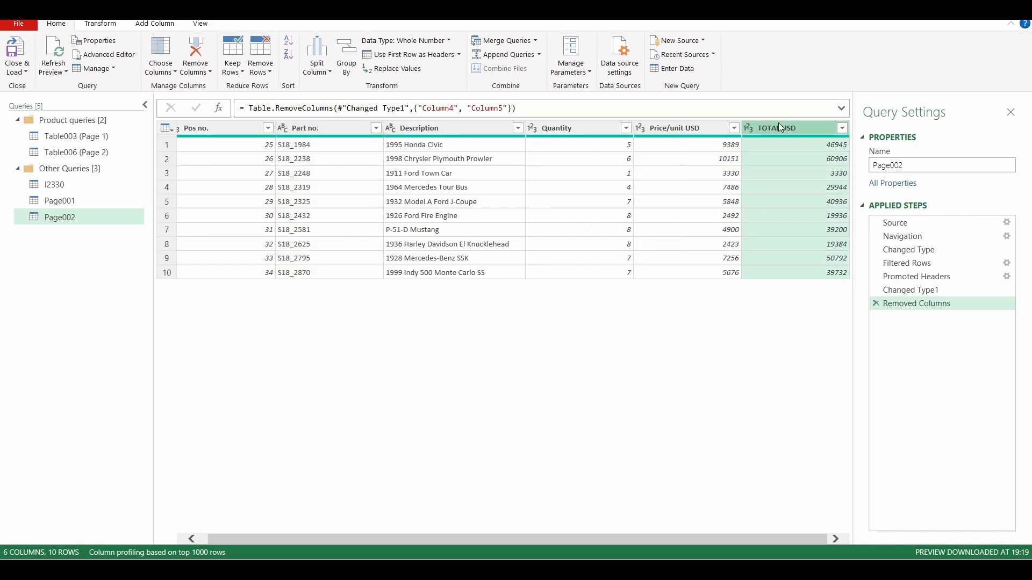
Delete the automatic Changed Type and Changed Type1 steps from the Page002 query
left_click(877, 249)
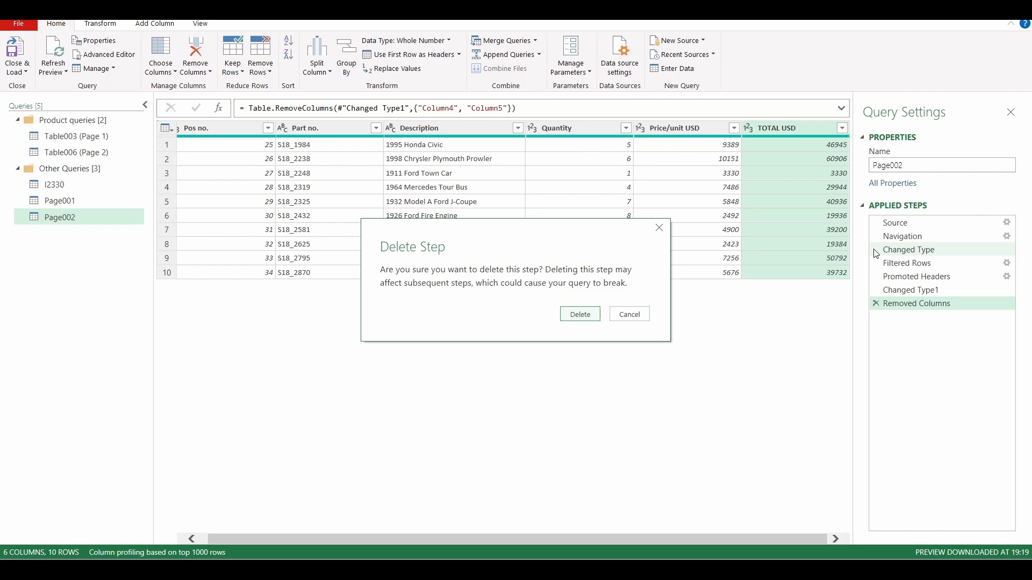
left_click(622, 309)
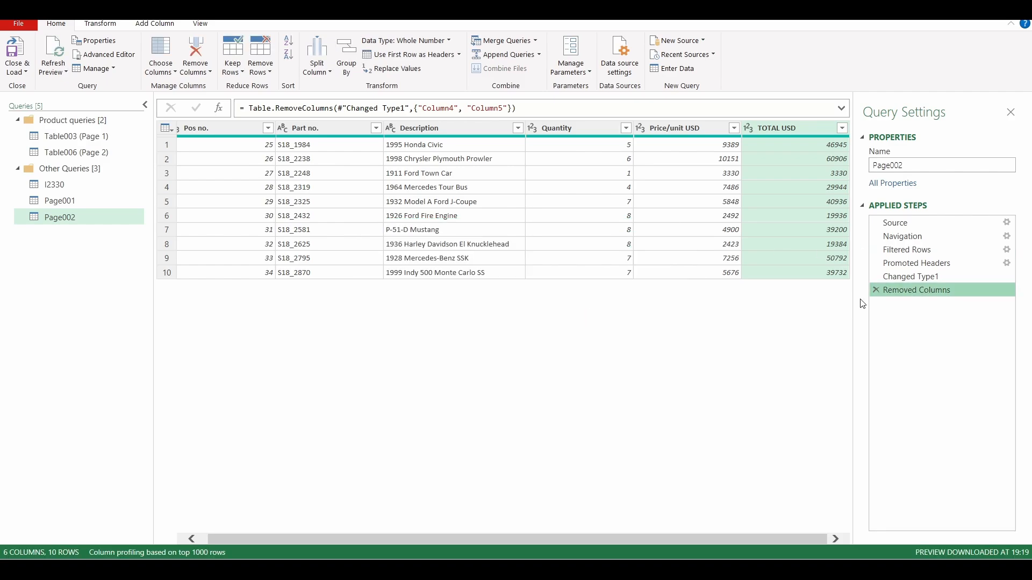
left_click(877, 277)
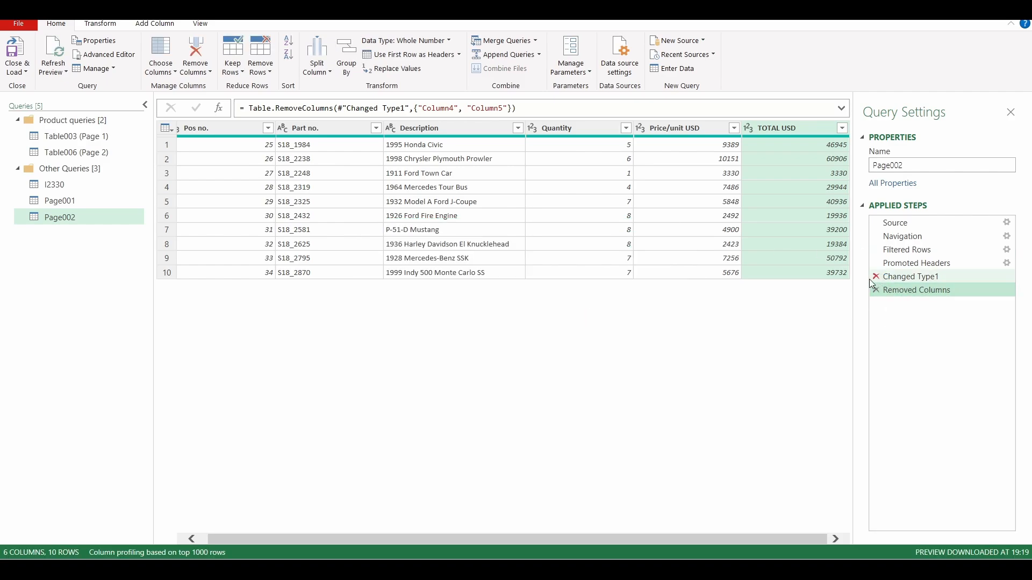
Change the data type of the Pos no. and Quantity columns to Whole Number
left_click(228, 128)
left_click(576, 132, "ctrl")
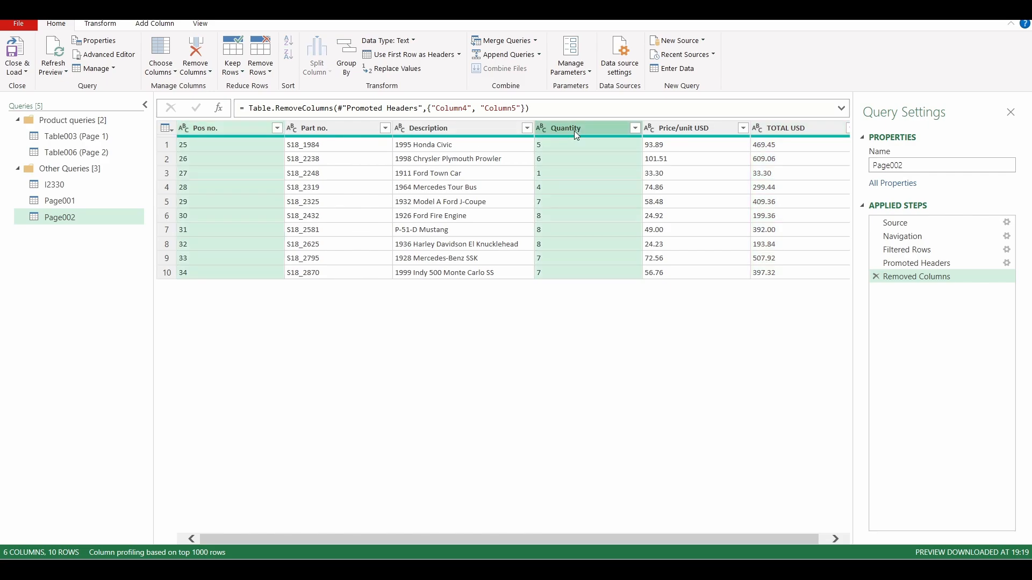
right_click(621, 125)
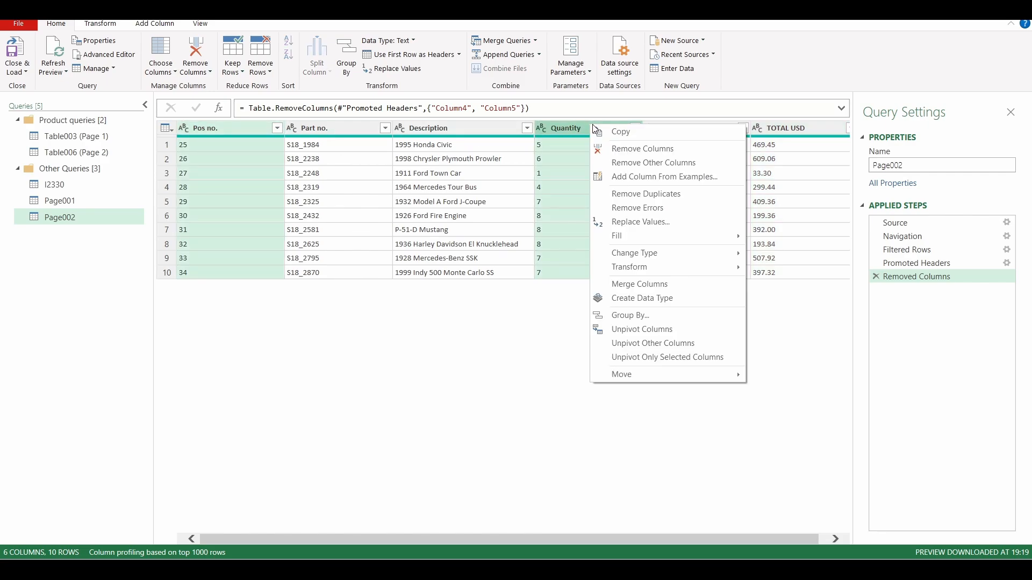
mouse_move(649, 254)
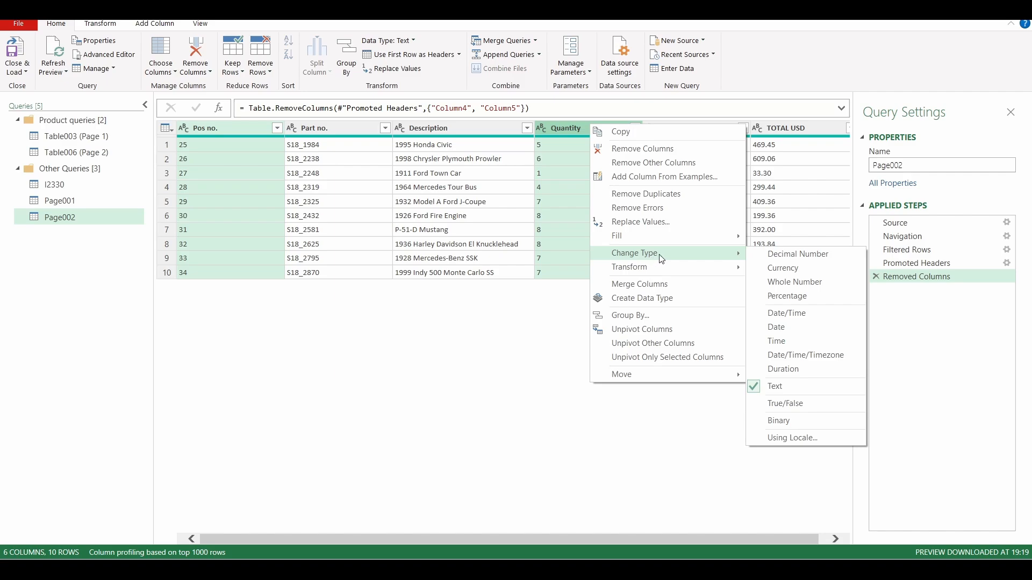
left_click(826, 282)
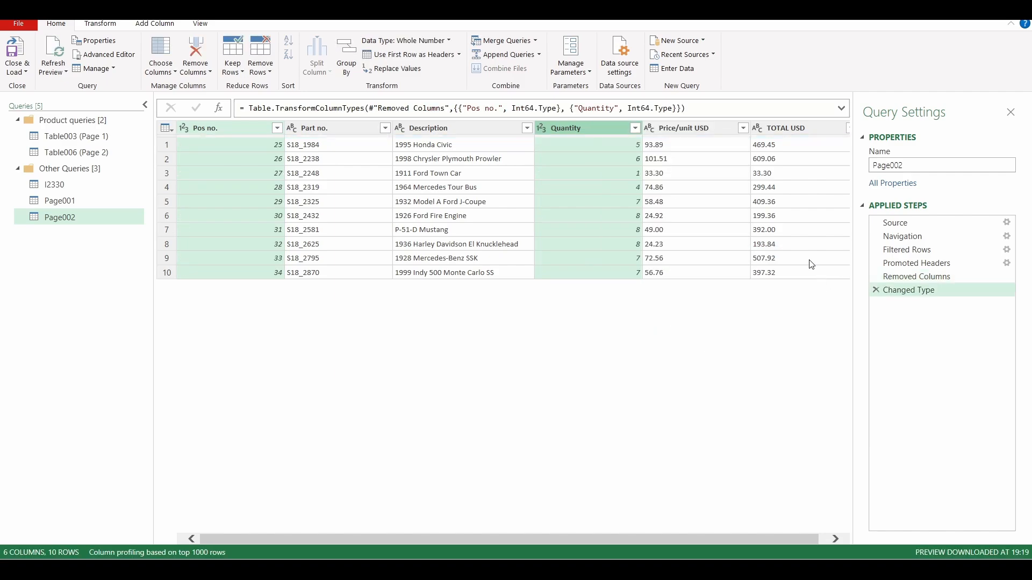
Replace the period with a comma in the Price/unit USD and TOTAL USD columns
left_click(681, 128)
left_click(794, 131, "ctrl")
right_click(784, 132)
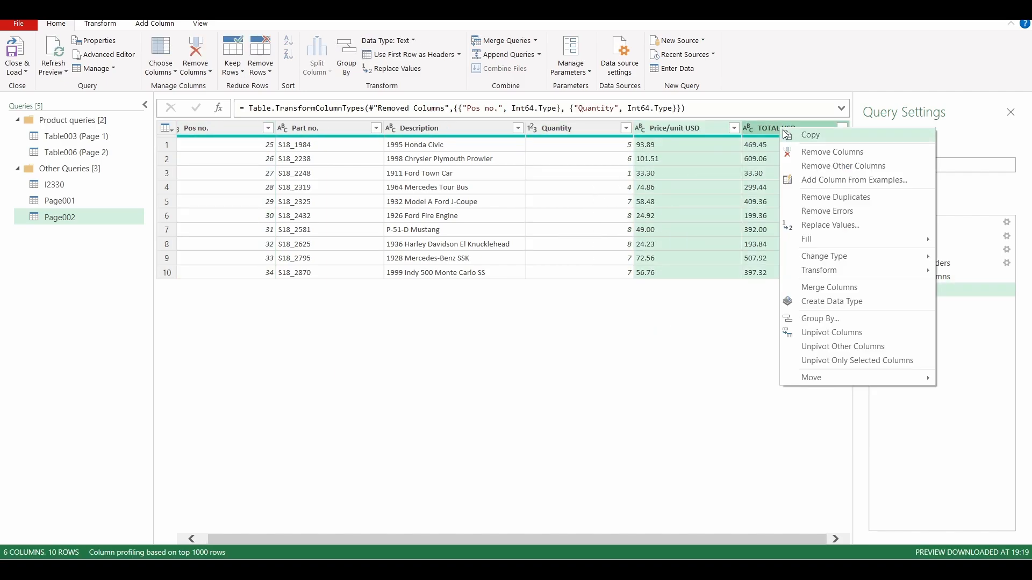
left_click(812, 224)
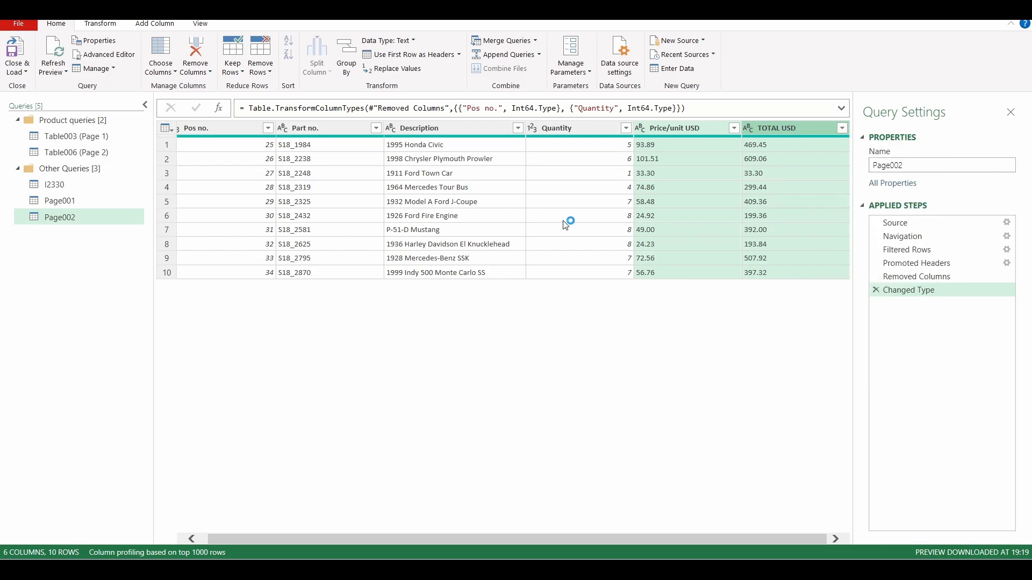
type(".")
key("Tab")
type(",")
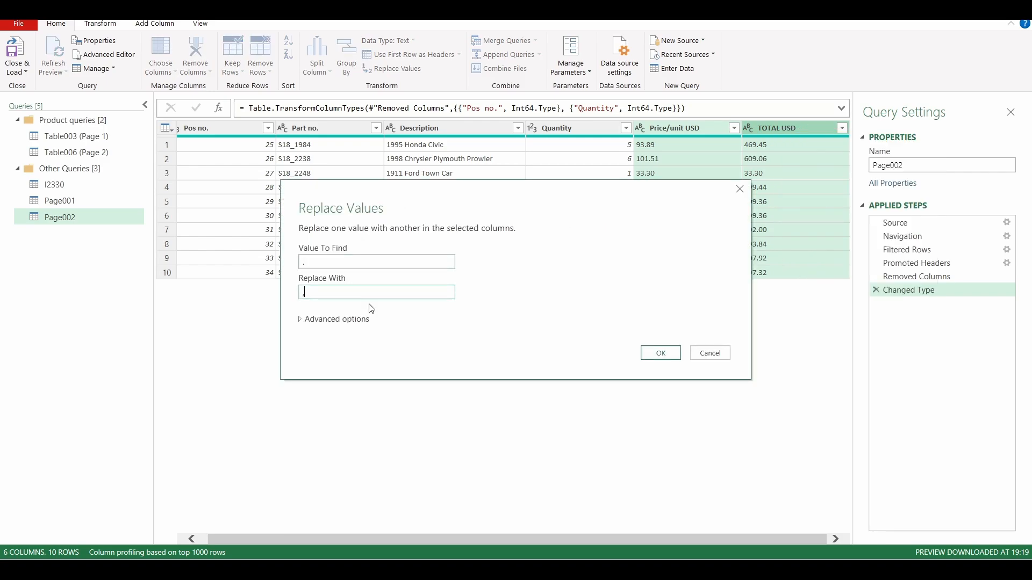
left_click(660, 353)
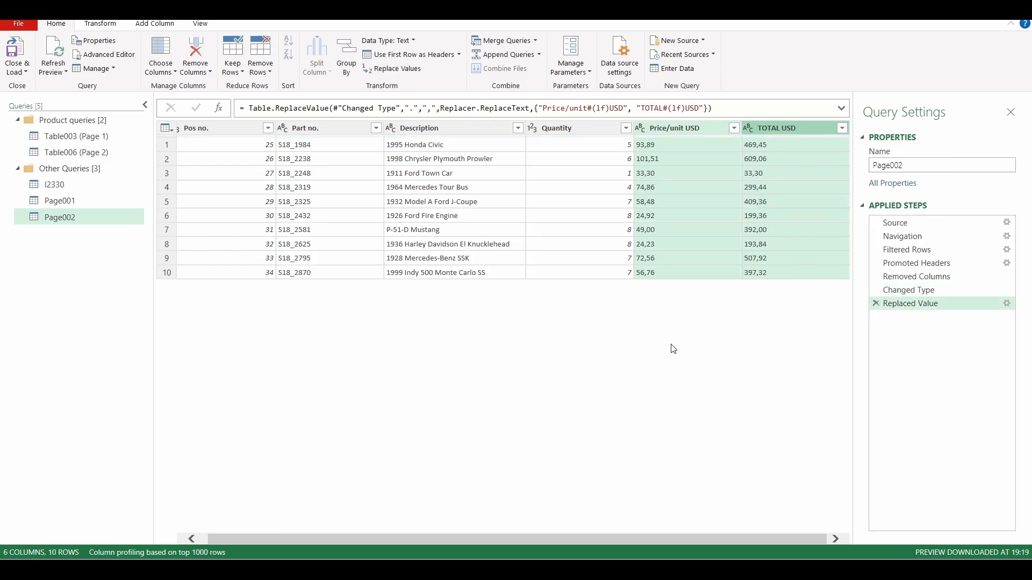
Change the Price/unit USD and TOTAL USD columns to Decimal Number, and close and load the Page002 query
right_click(662, 128)
mouse_move(725, 261)
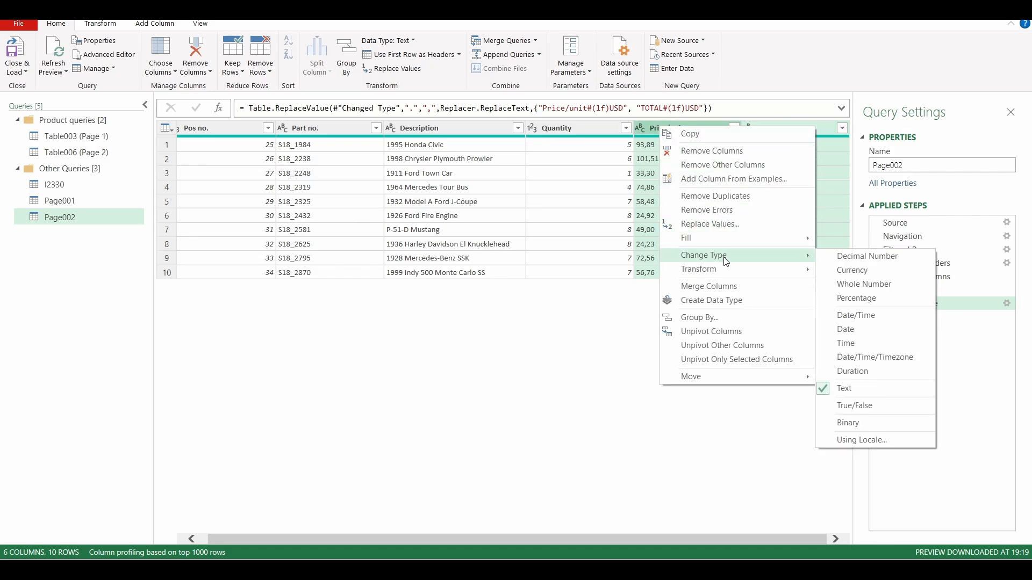
left_click(860, 257)
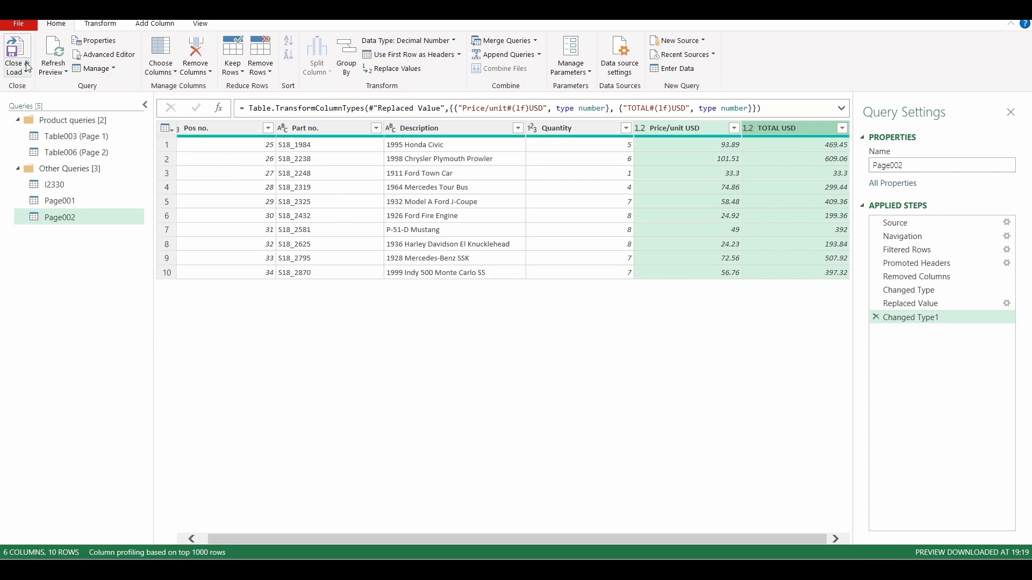
left_click(16, 51)
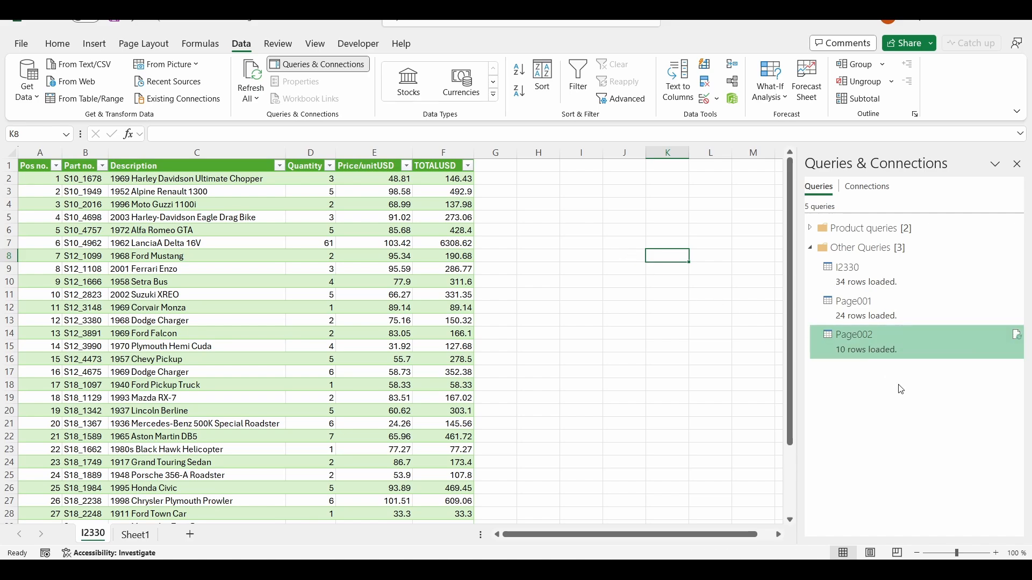
Append Page002 to Page001 as a new query, using the option for three or more tables
right_click(856, 308)
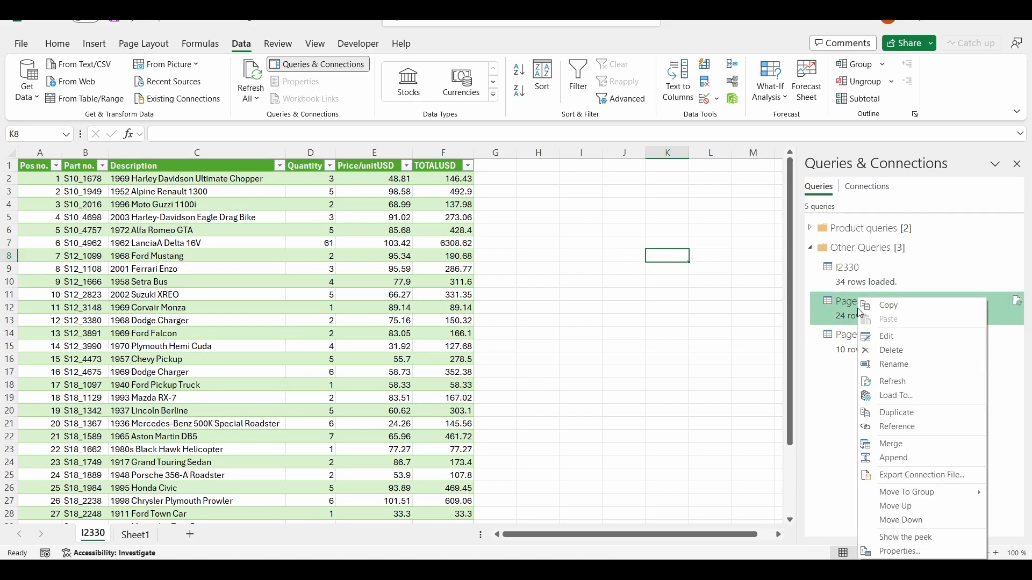
left_click(912, 460)
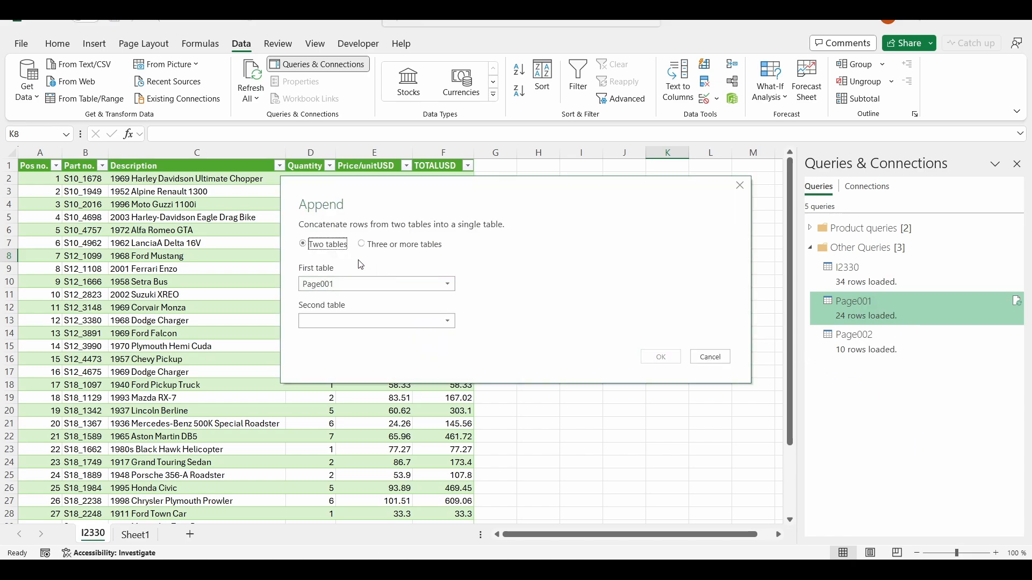
left_click(361, 244)
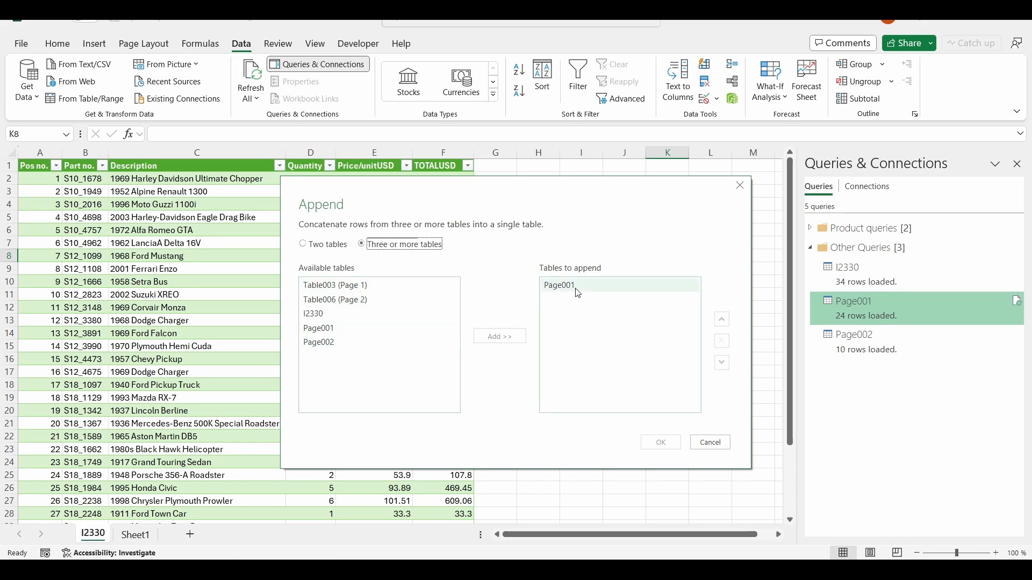
left_click(344, 344)
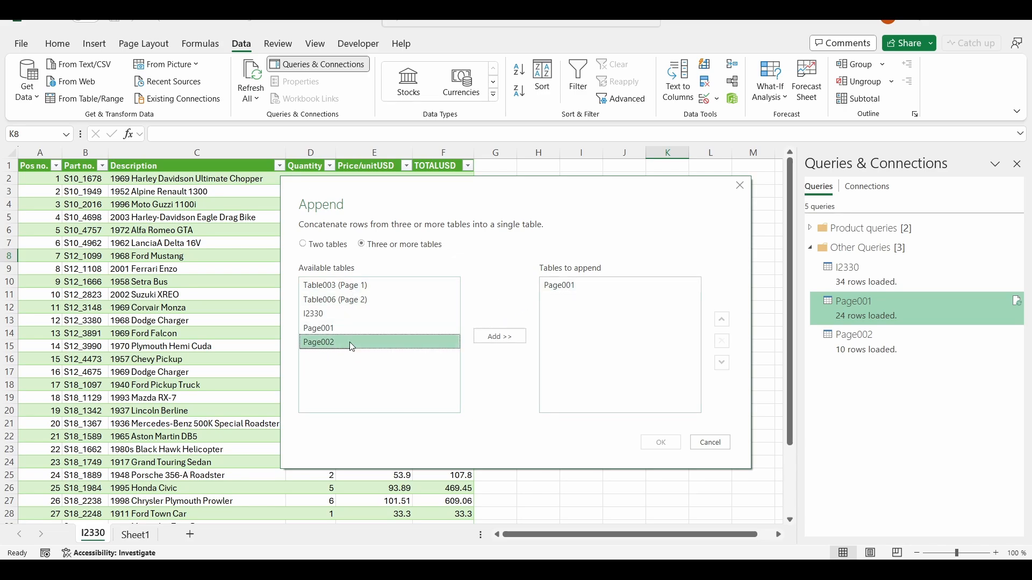
left_click(499, 338)
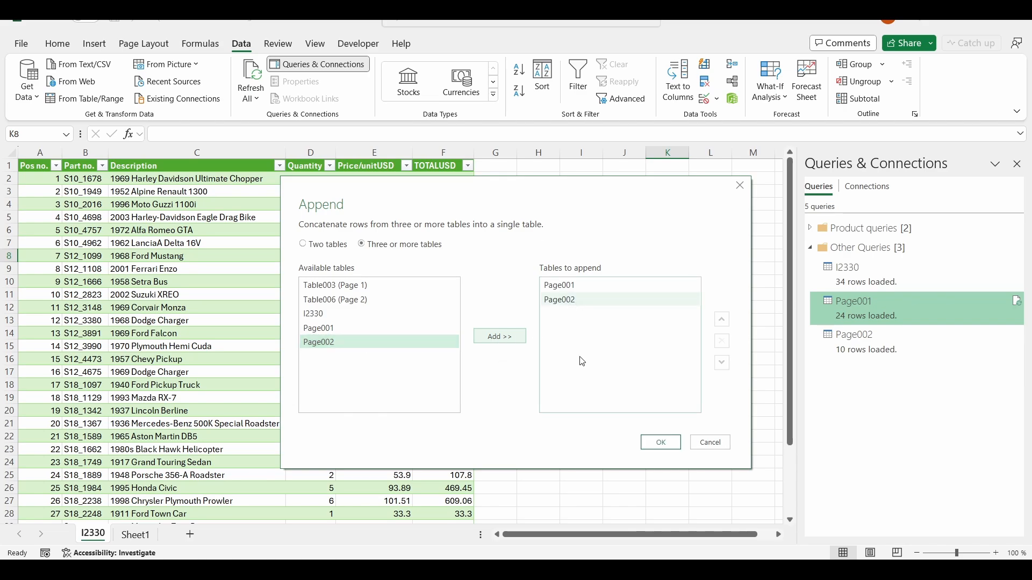
left_click(662, 441)
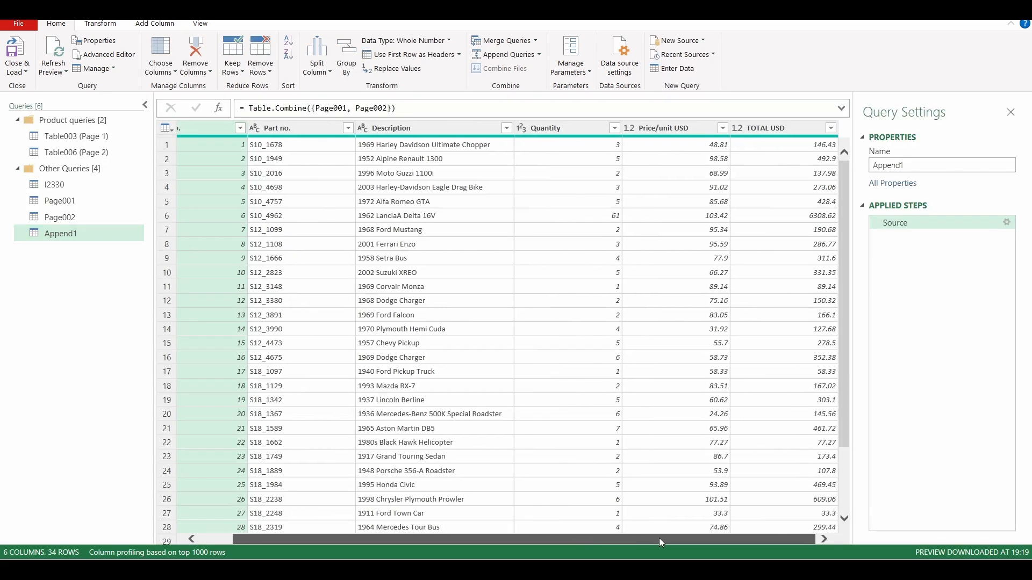
Check the combined rows, rename the appended query I2330 (pages), and load it into the workbook
scroll(556, 375, "down", 1)
scroll(555, 376, "down", 1)
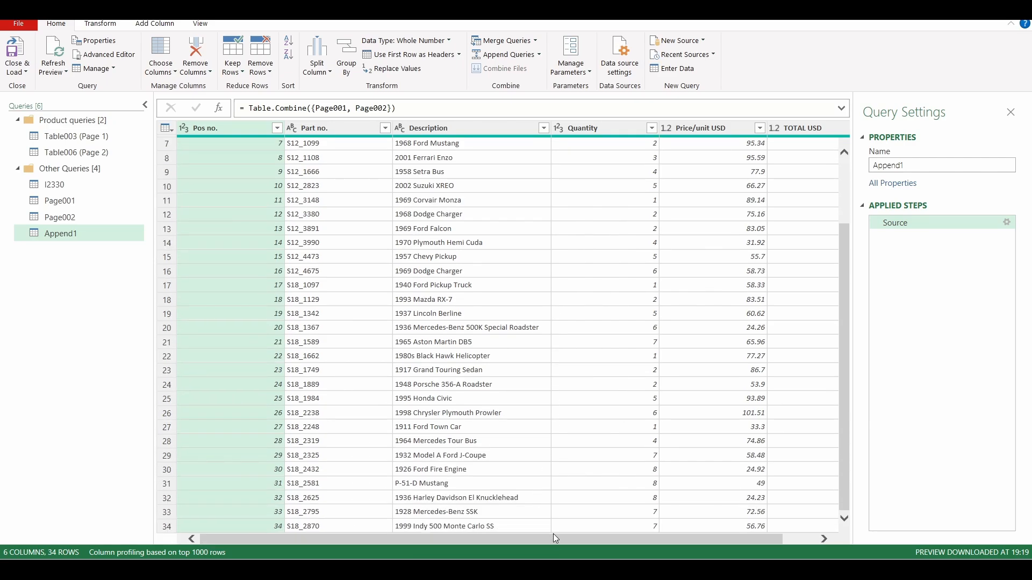
scroll(553, 371, "right", 1)
double_click(895, 165)
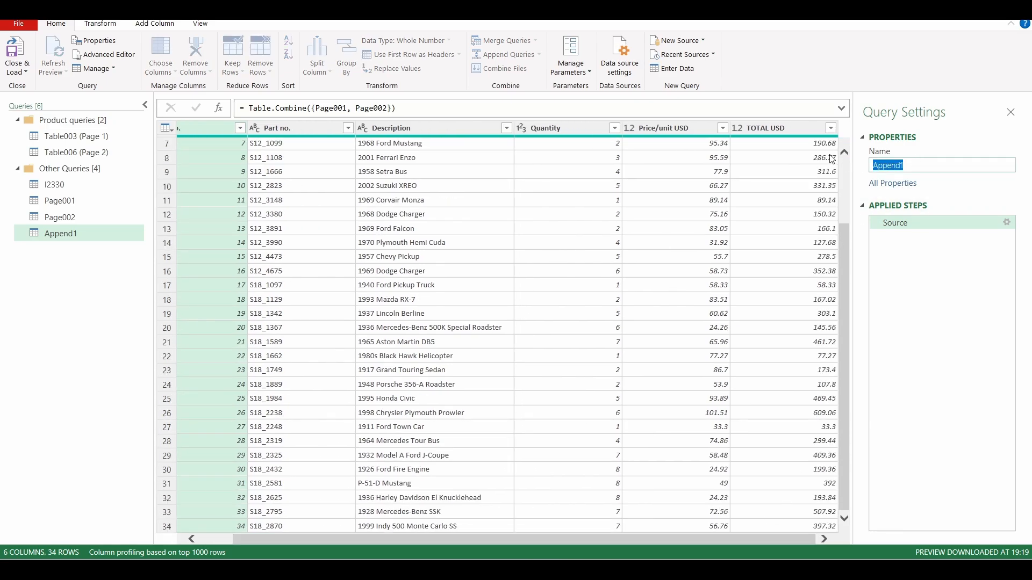
key("BackSpace")
type("I2330 (pages")
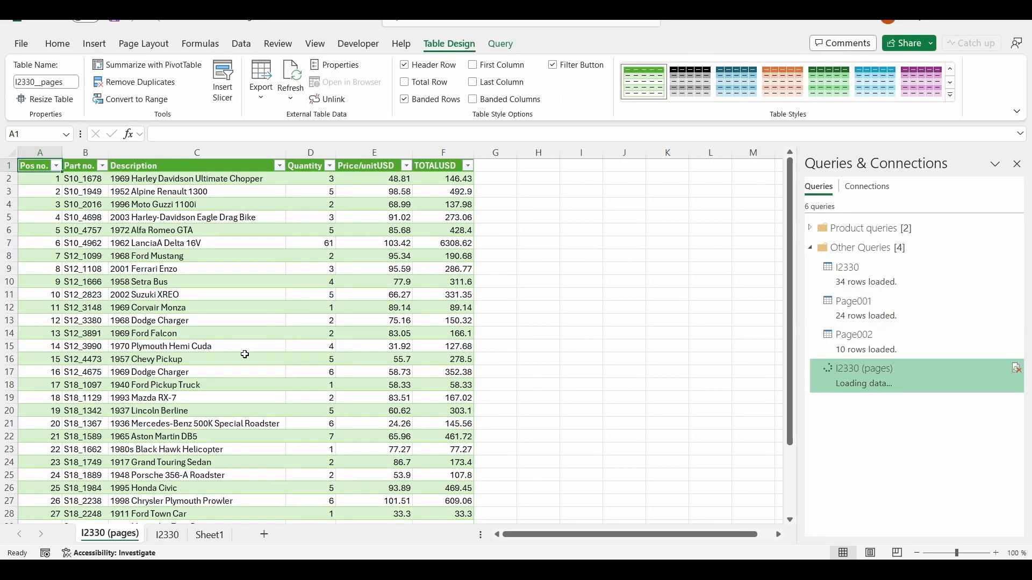
Review the loaded I2330 (pages) table and compare it with the table on the I2330 sheet
scroll(244, 355, "down", 10)
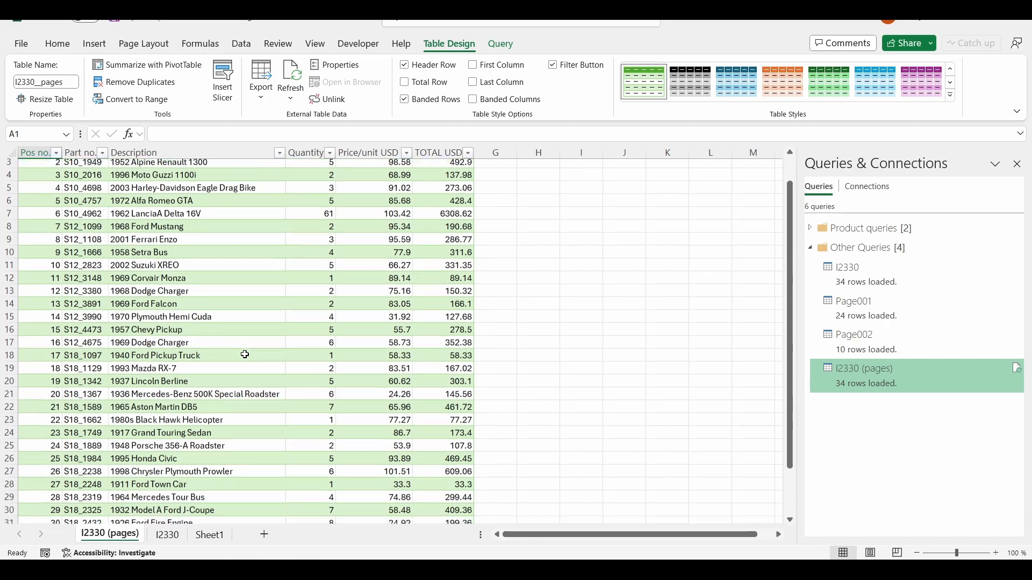
scroll(244, 354, "up", 10)
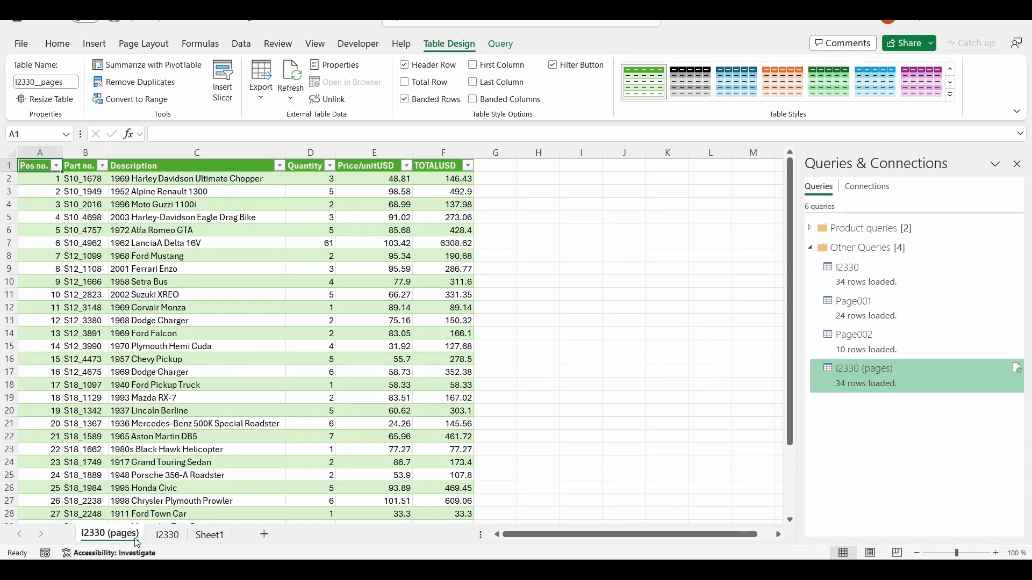
key("ctrl+Page_Down")
scroll(252, 440, "up", 3)
key("ctrl+Page_Up")
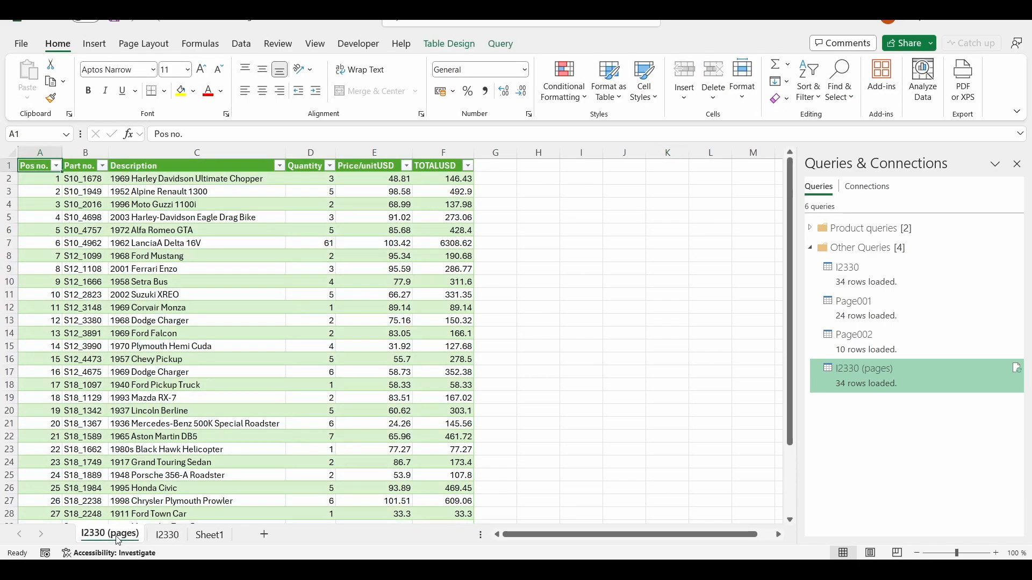